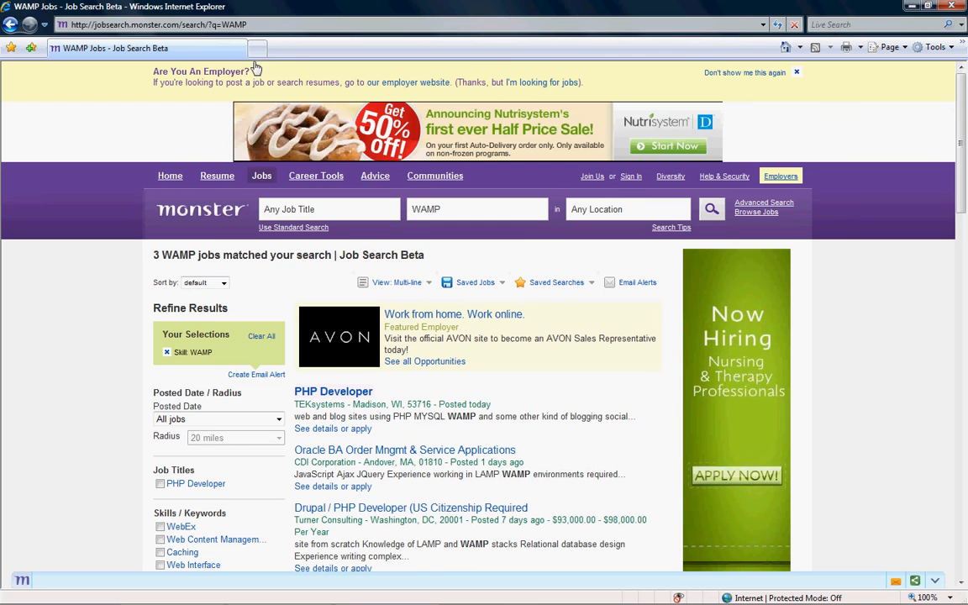
- Highlight the words LAMP and WAMP in the Drupal job listing
{"action": "scroll", "coordinate": [421, 245], "scroll_direction": "down", "scroll_amount": 4}
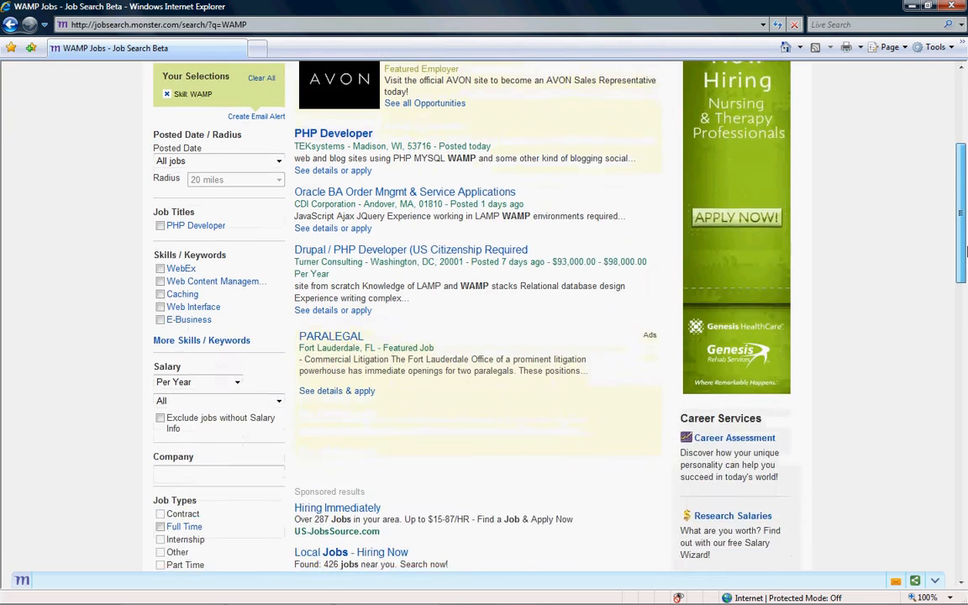
{"action": "left_click_drag", "start_coordinate": [418, 242], "coordinate": [485, 248]}
{"action": "left_click", "coordinate": [428, 248]}
{"action": "left_click", "coordinate": [451, 259]}
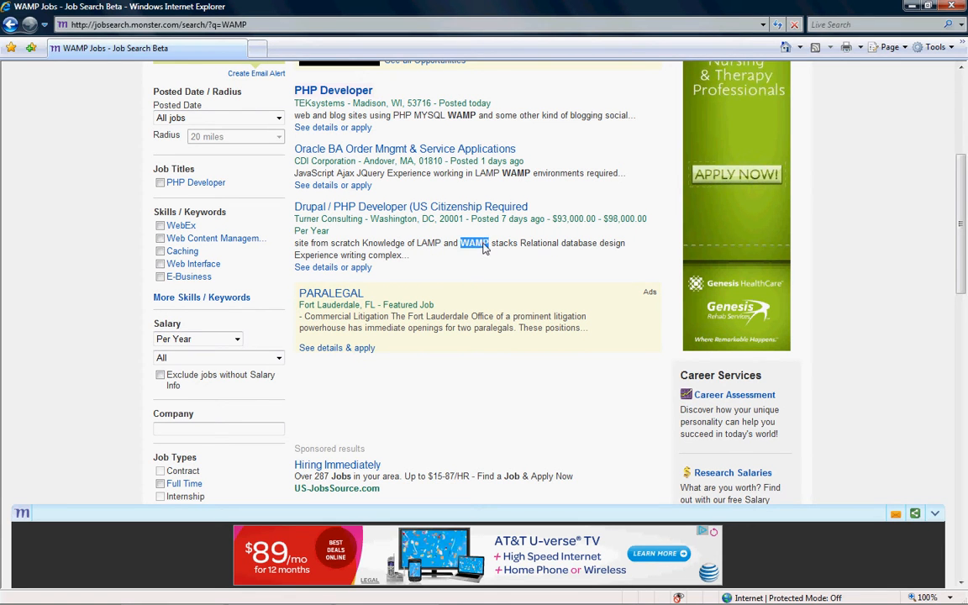
{"action": "left_click", "coordinate": [470, 249]}
{"action": "scroll", "coordinate": [963, 193], "scroll_direction": "up", "scroll_amount": 4}
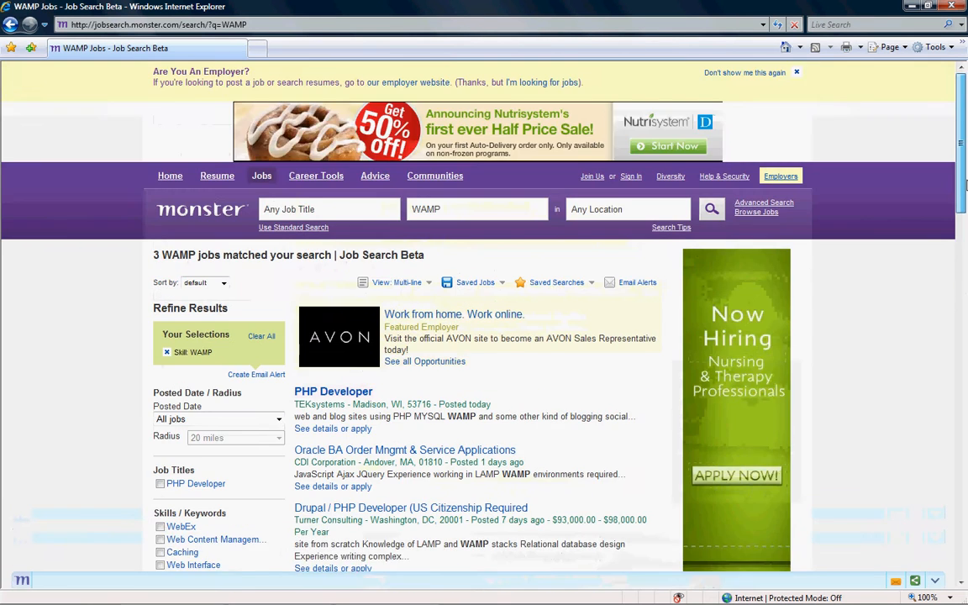
{"action": "scroll", "coordinate": [942, 218], "scroll_direction": "down", "scroll_amount": 4}
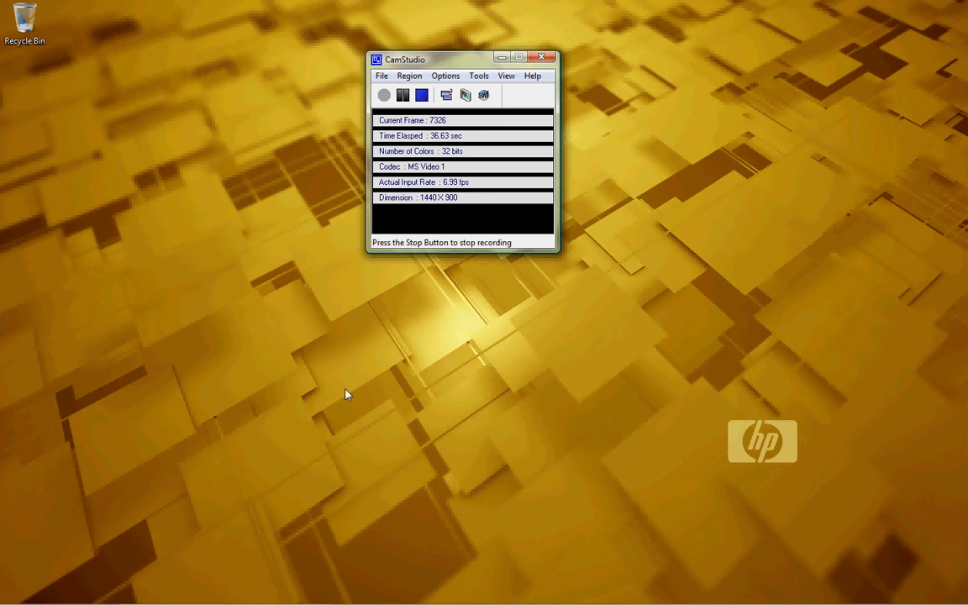
- Launch Internet Explorer from the Start menu
{"action": "left_click", "coordinate": [16, 597]}
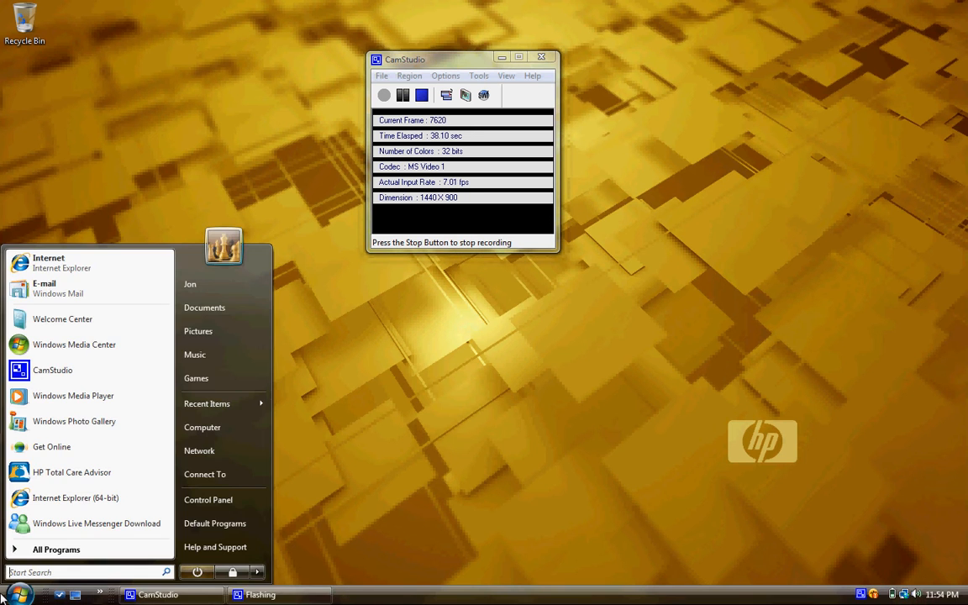
{"action": "left_click", "coordinate": [429, 349]}
{"action": "left_click", "coordinate": [17, 597]}
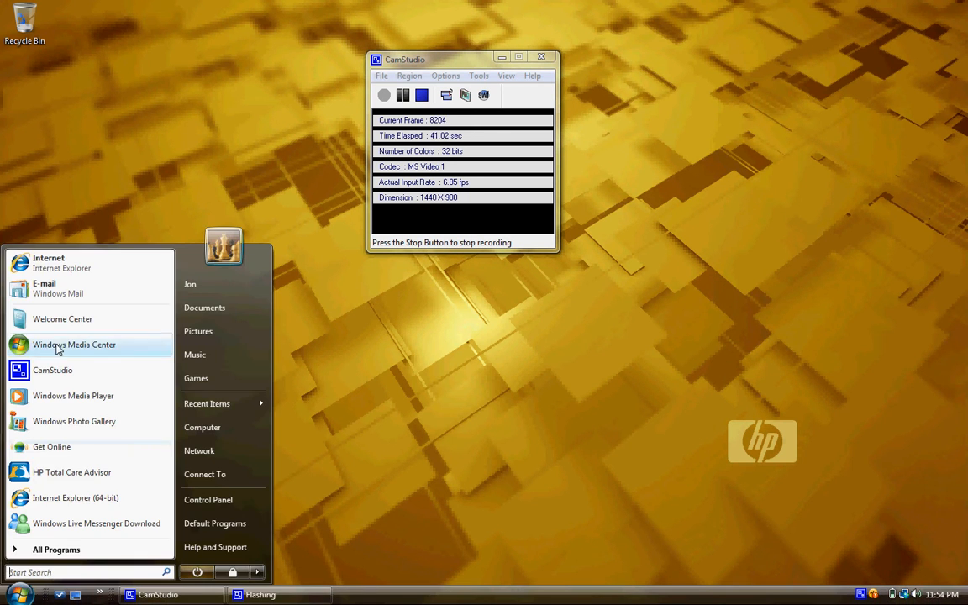
{"action": "left_click", "coordinate": [84, 262]}
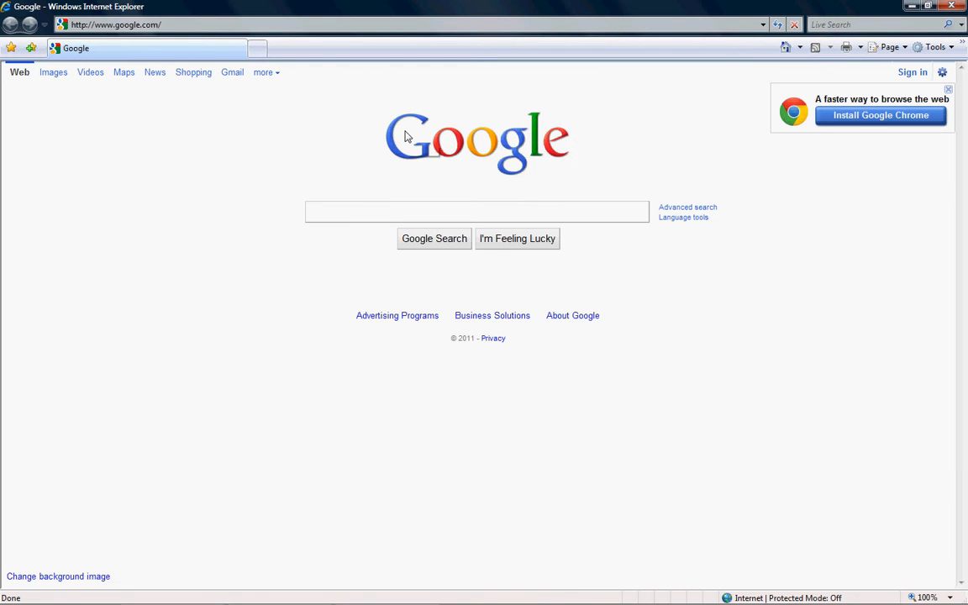
- Search Google for 'apache msi' and open the Apache HTTP Server Project download result
{"action": "type", "text": "apache msi\\"}
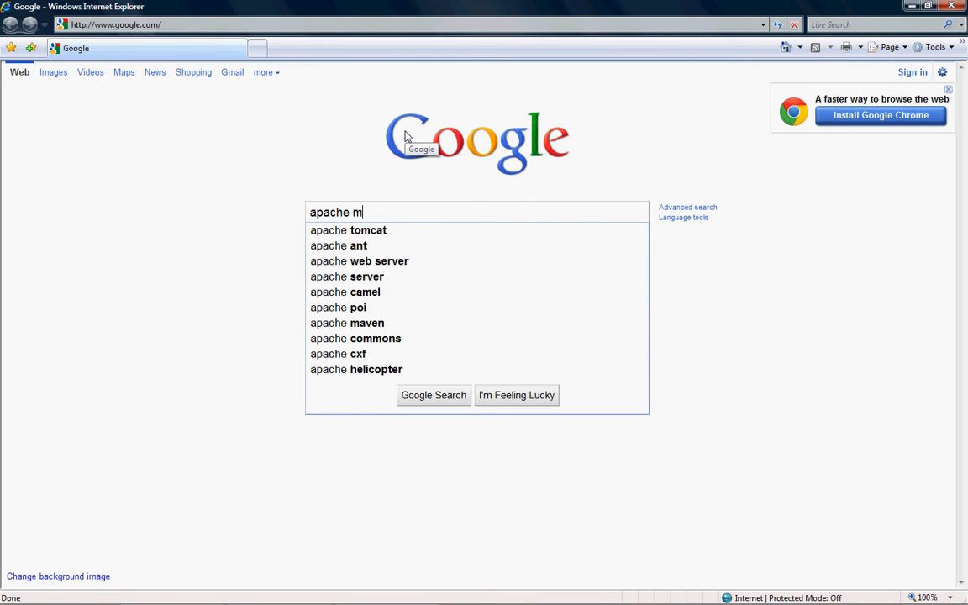
{"action": "key", "text": "Return"}
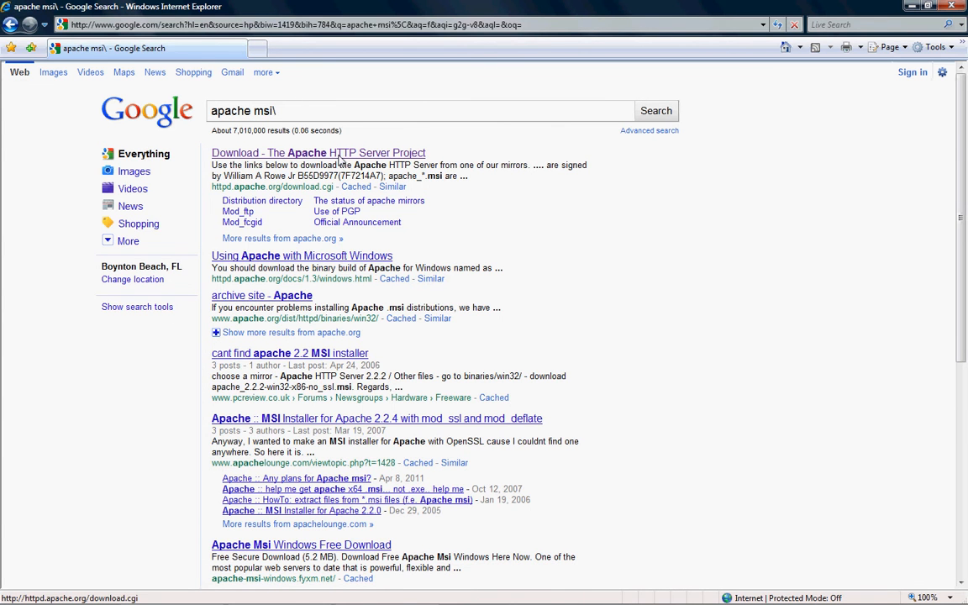
{"action": "left_click", "coordinate": [340, 156]}
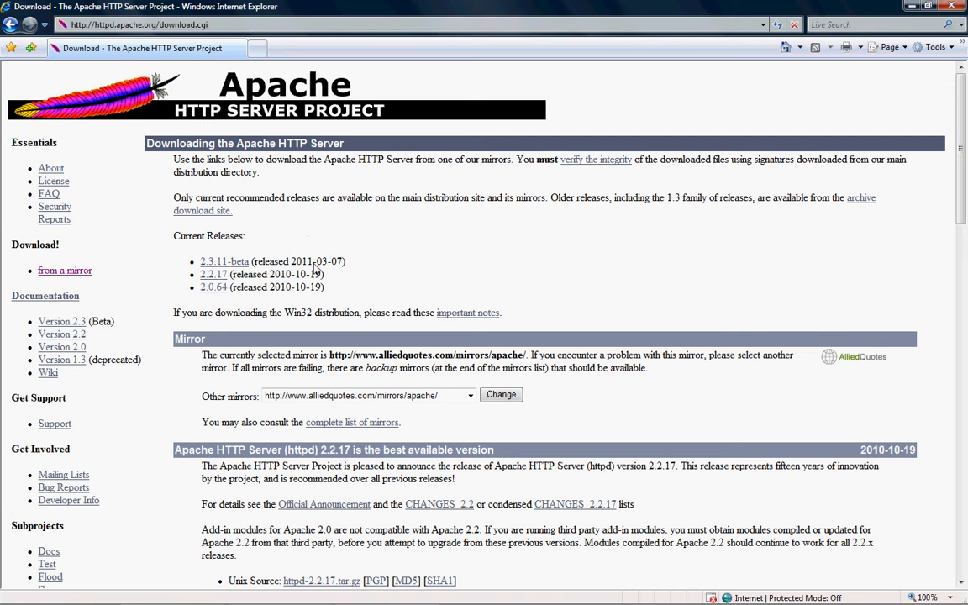
- From the 2.2.17 section, download httpd-2.2.17-win32-x86-no_ssl.msi and choose to run it
{"action": "left_click", "coordinate": [223, 276]}
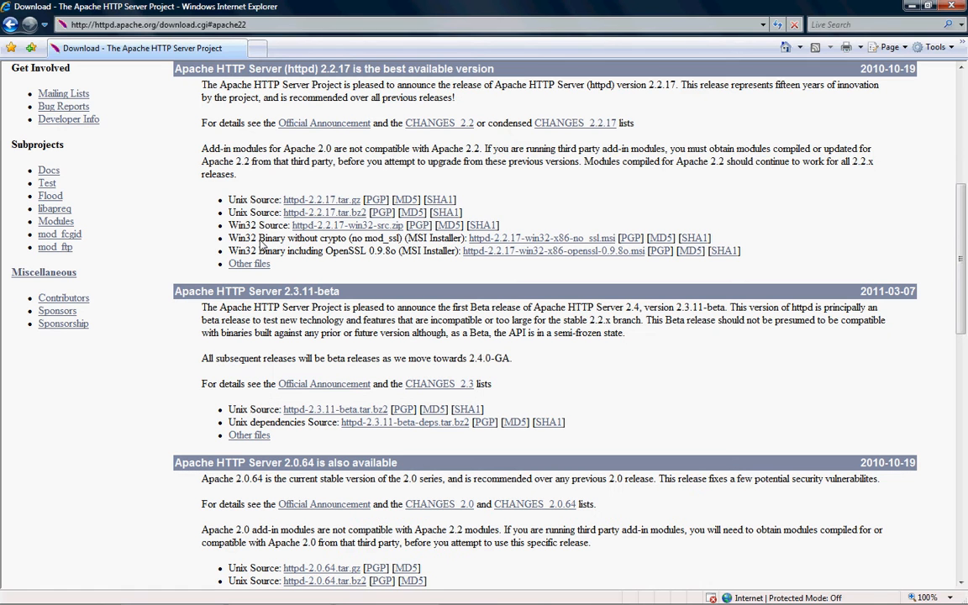
{"action": "double_click", "coordinate": [323, 241]}
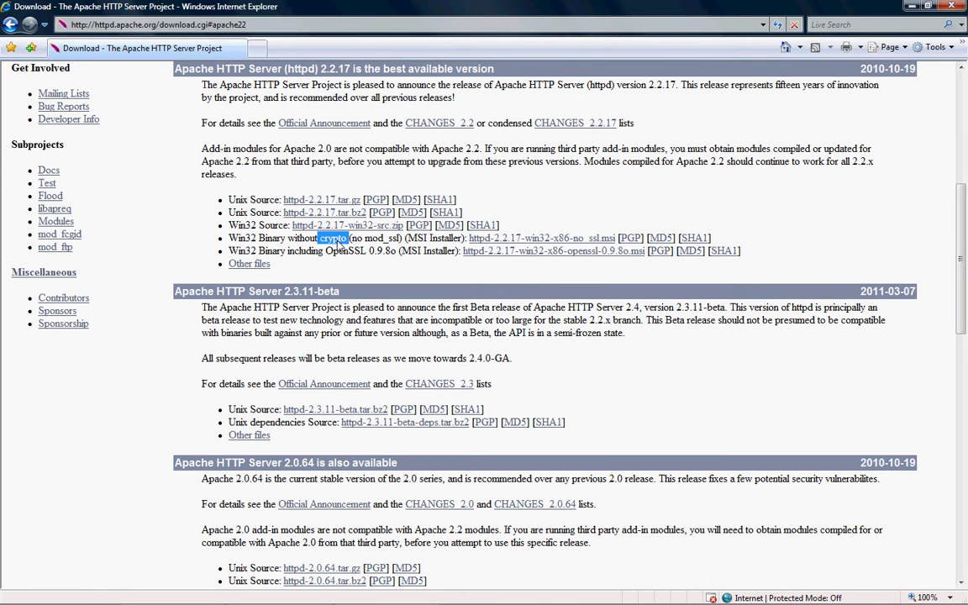
{"action": "left_click", "coordinate": [372, 244]}
{"action": "left_click_drag", "start_coordinate": [353, 240], "coordinate": [394, 240]}
{"action": "left_click", "coordinate": [395, 242]}
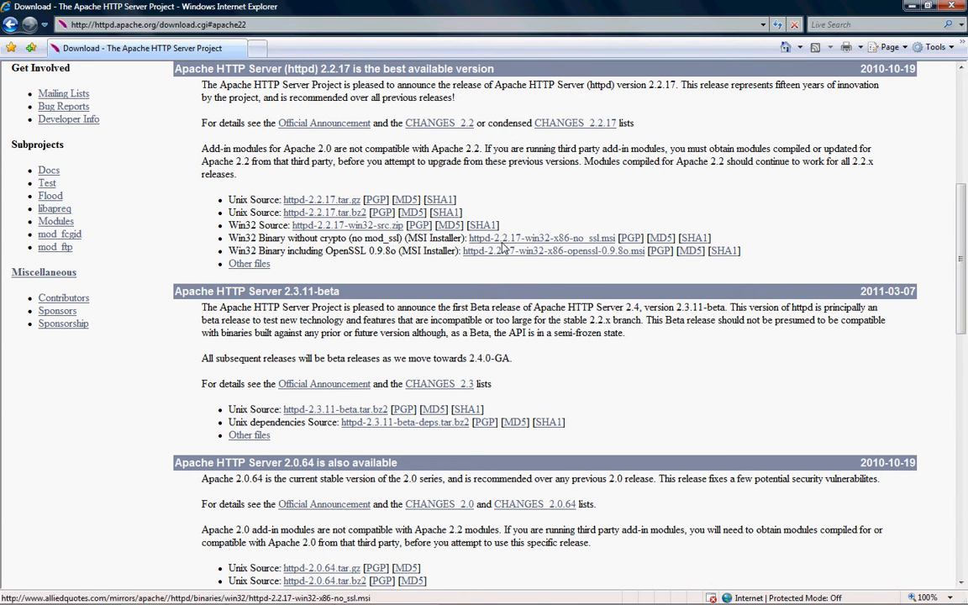
{"action": "left_click", "coordinate": [513, 240]}
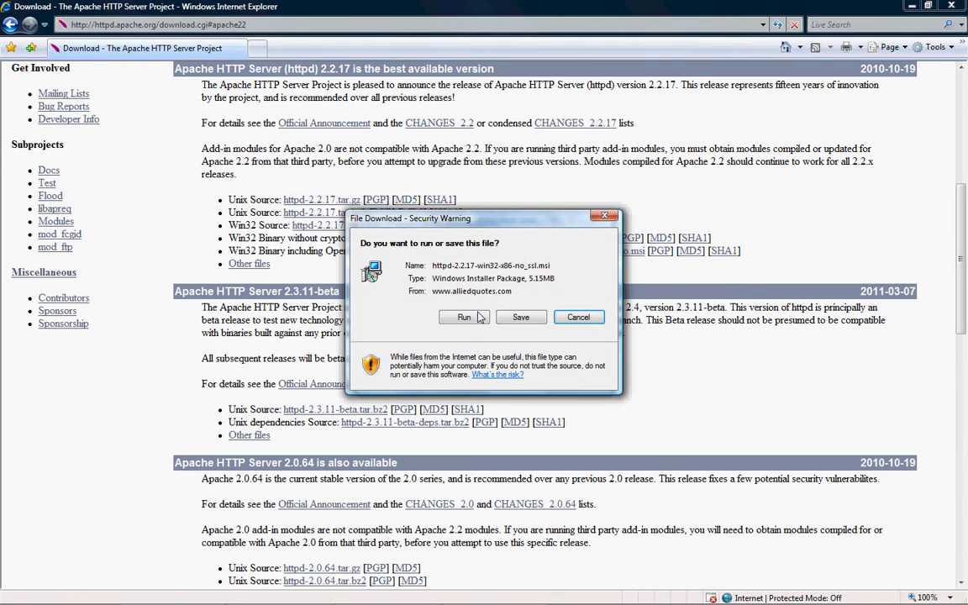
{"action": "left_click", "coordinate": [458, 317]}
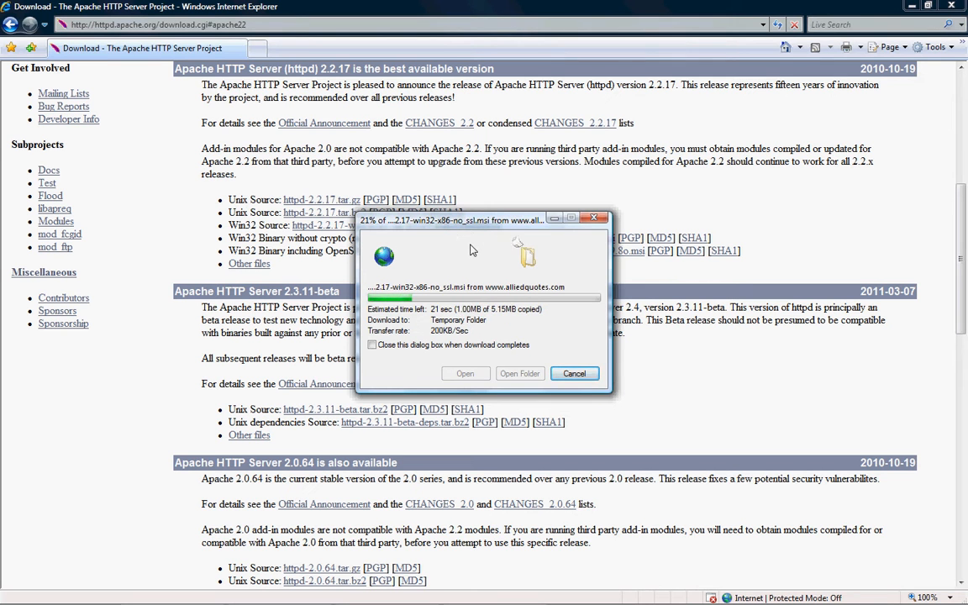
{"action": "left_click_drag", "start_coordinate": [469, 230], "coordinate": [427, 172]}
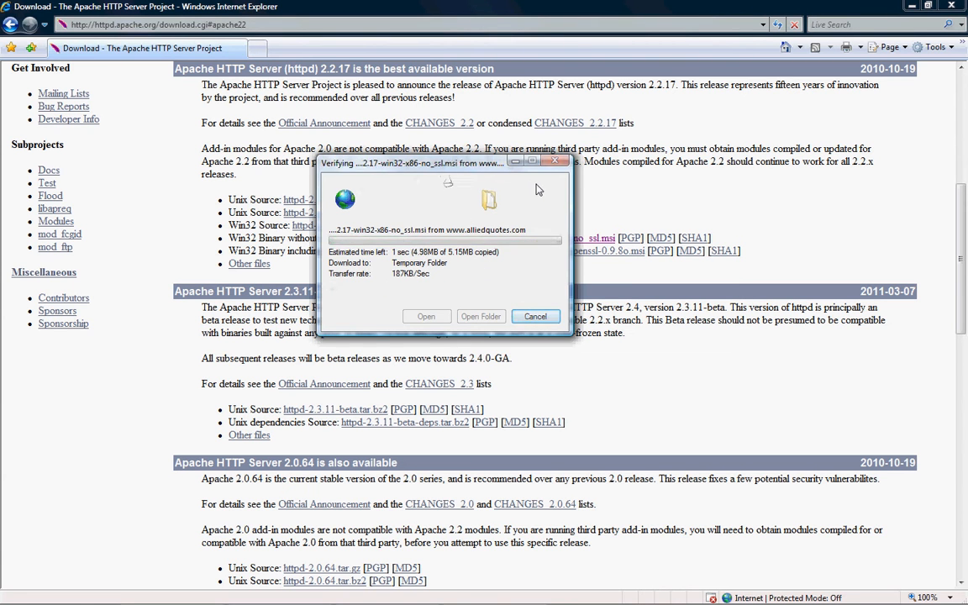
- Run the verified installer and accept the Apache 2.2 license agreement
{"action": "left_click", "coordinate": [500, 253]}
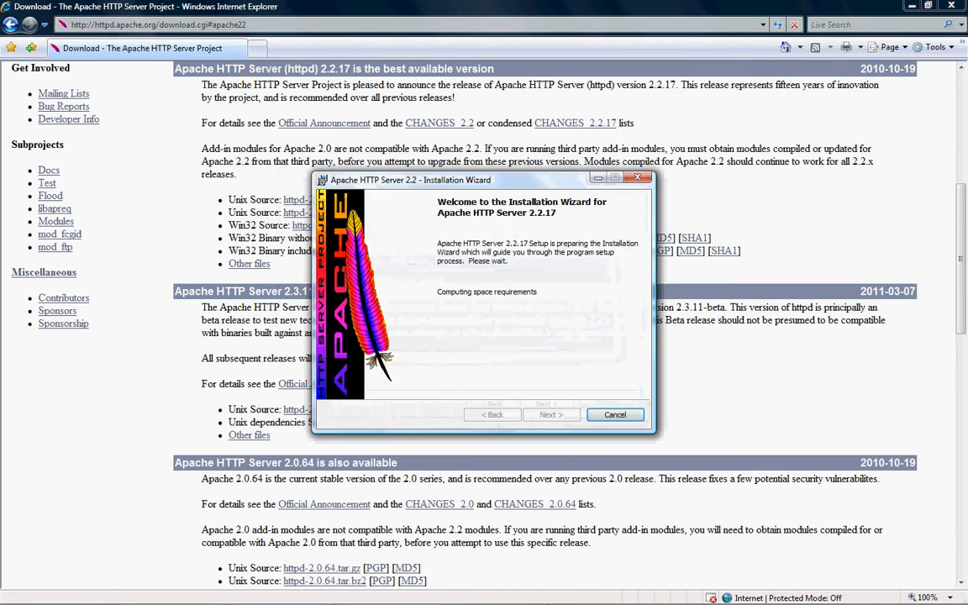
{"action": "left_click_drag", "start_coordinate": [556, 183], "coordinate": [532, 145]}
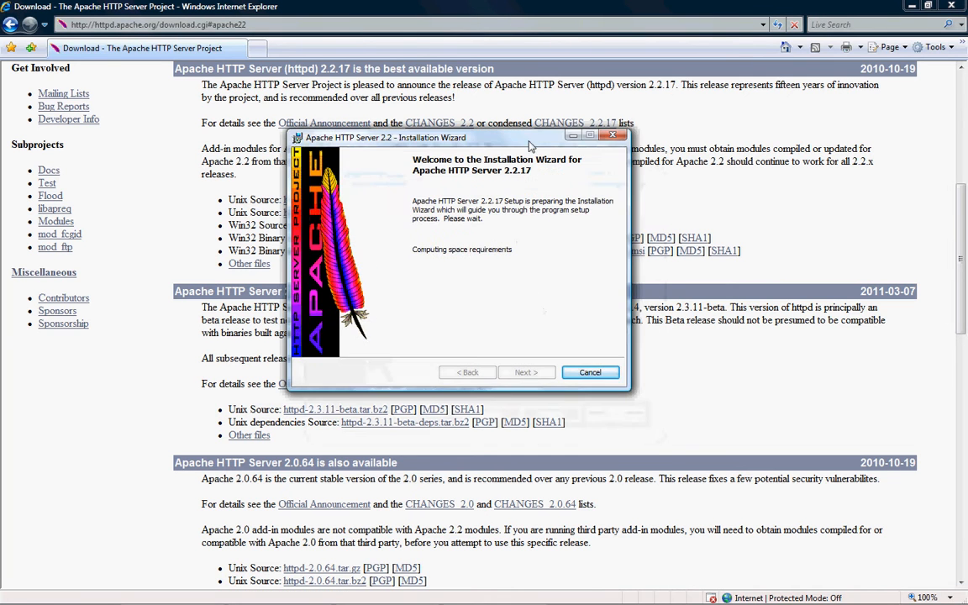
{"action": "left_click", "coordinate": [523, 372]}
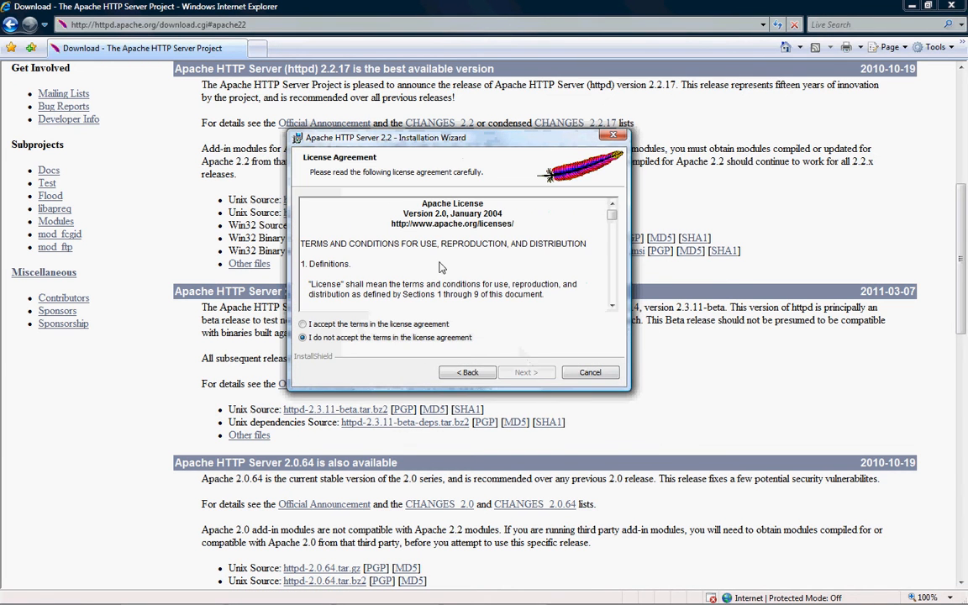
{"action": "left_click", "coordinate": [304, 324]}
{"action": "left_click_drag", "start_coordinate": [612, 215], "coordinate": [551, 185]}
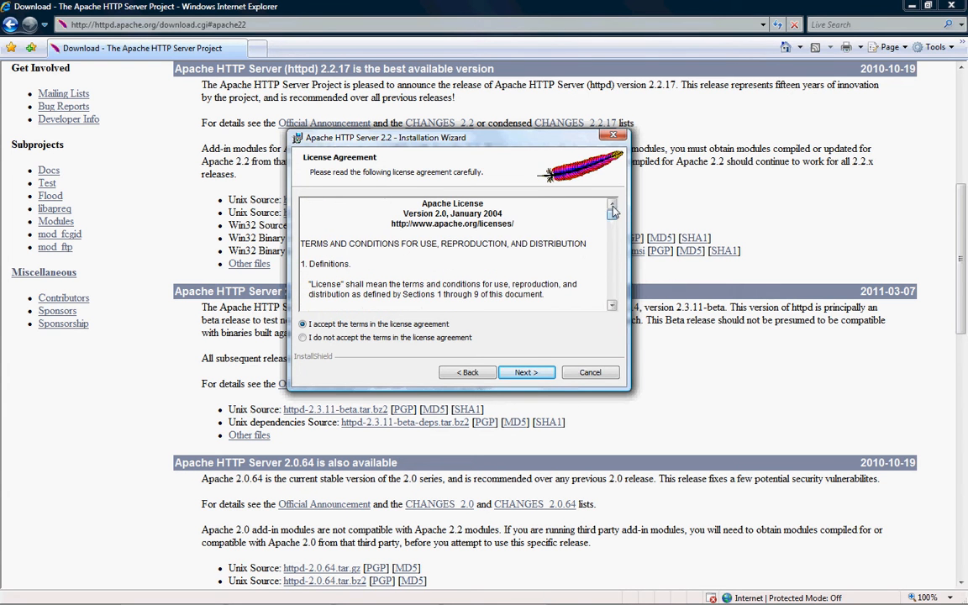
{"action": "left_click", "coordinate": [532, 377]}
- On the Server Information page, replace the administrator e-mail with the owner's own address
{"action": "left_click_drag", "start_coordinate": [612, 211], "coordinate": [613, 320]}
{"action": "left_click", "coordinate": [538, 372]}
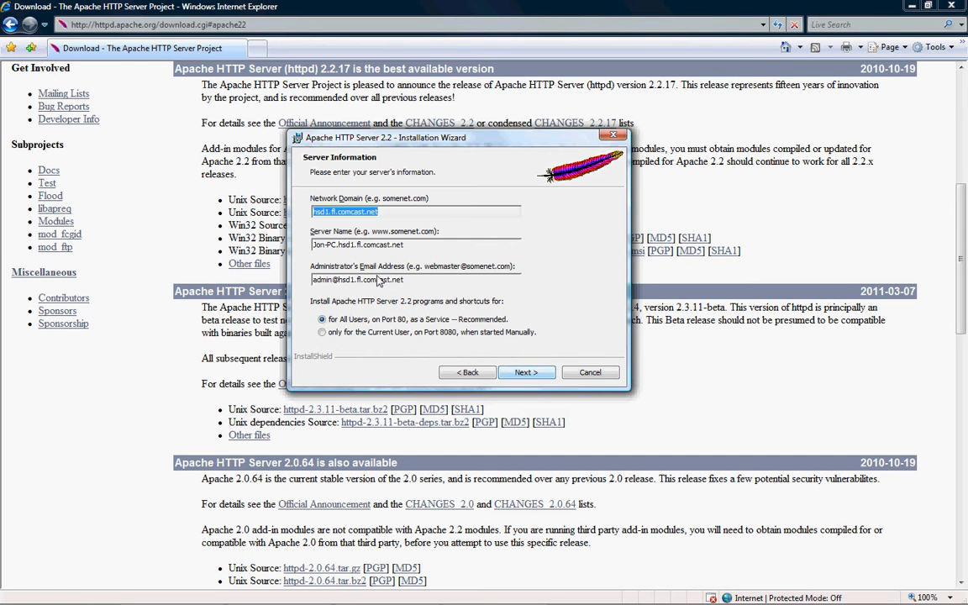
{"action": "left_click", "coordinate": [409, 211]}
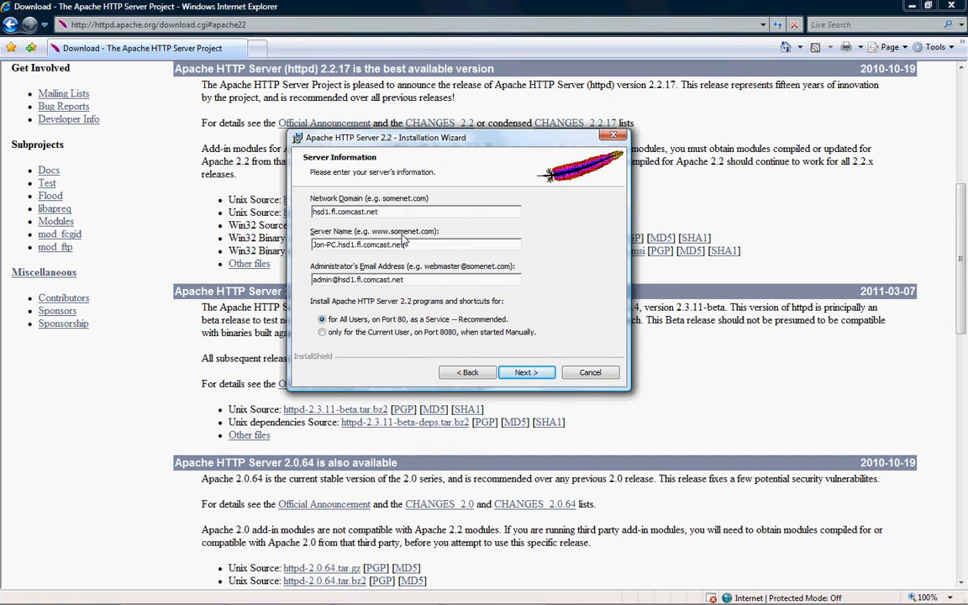
{"action": "key", "text": "Tab"}
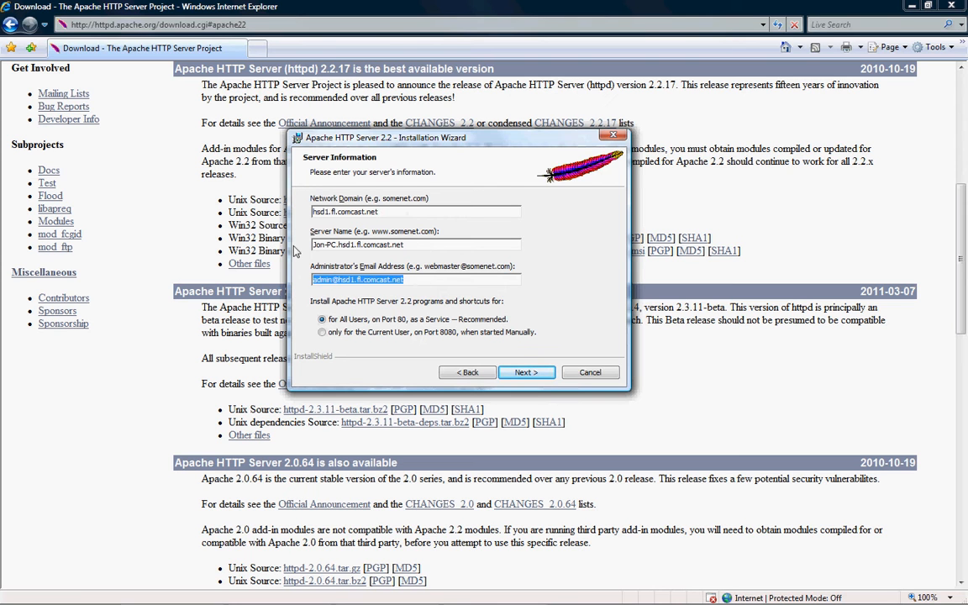
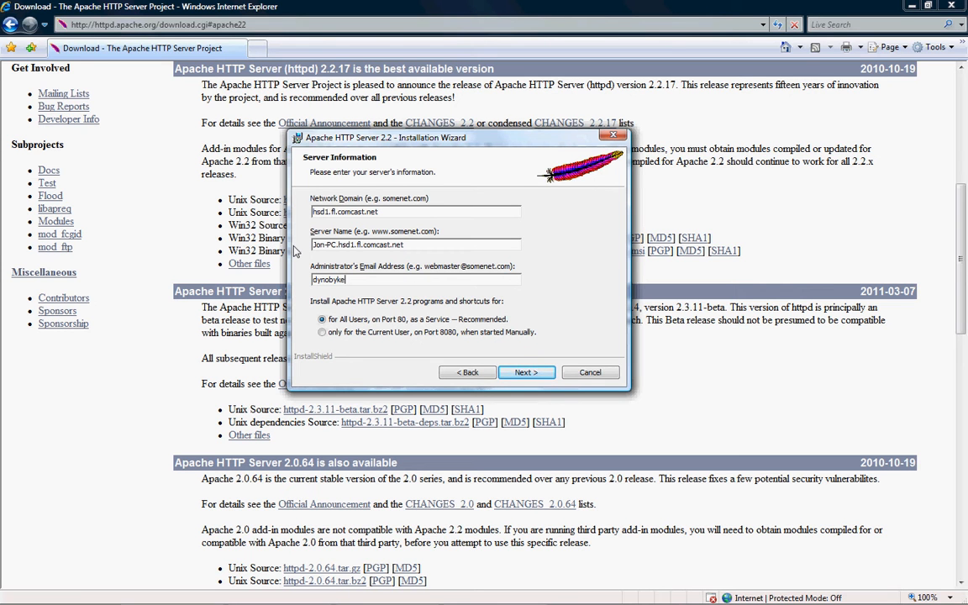
- Install with the Typical setup into the default folder, finish the wizard and close the browser
{"action": "left_click", "coordinate": [525, 373]}
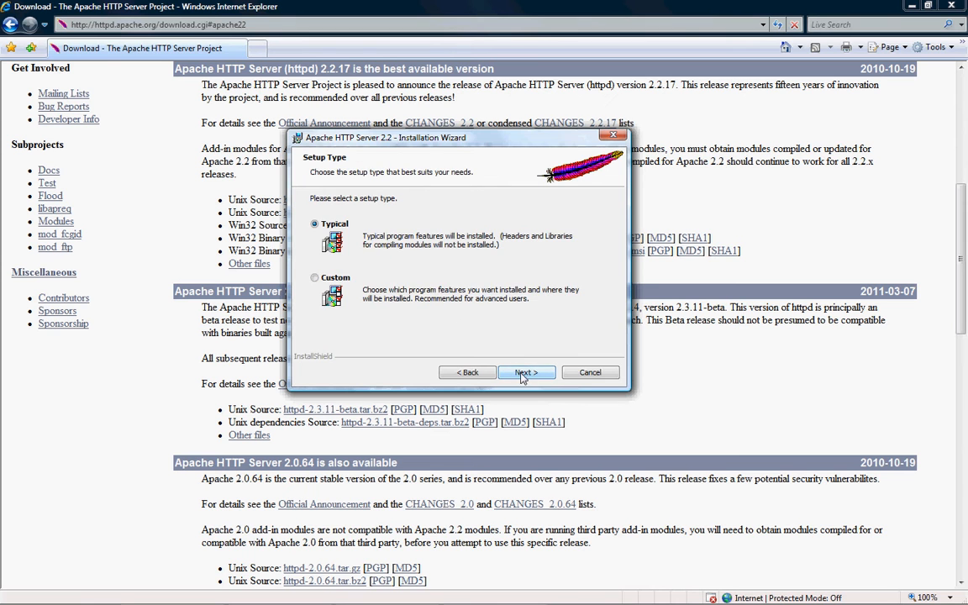
{"action": "left_click", "coordinate": [528, 373]}
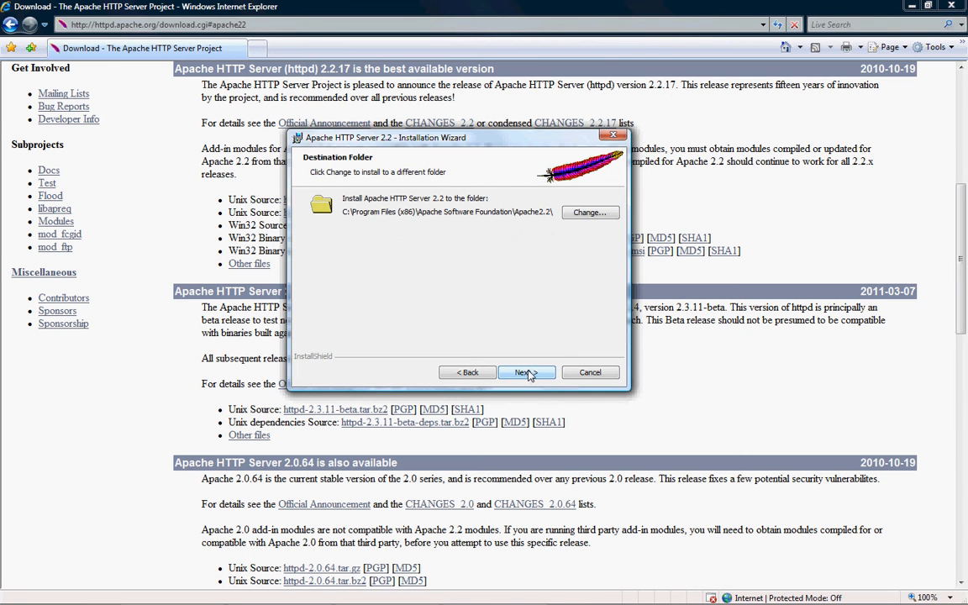
{"action": "left_click", "coordinate": [528, 373]}
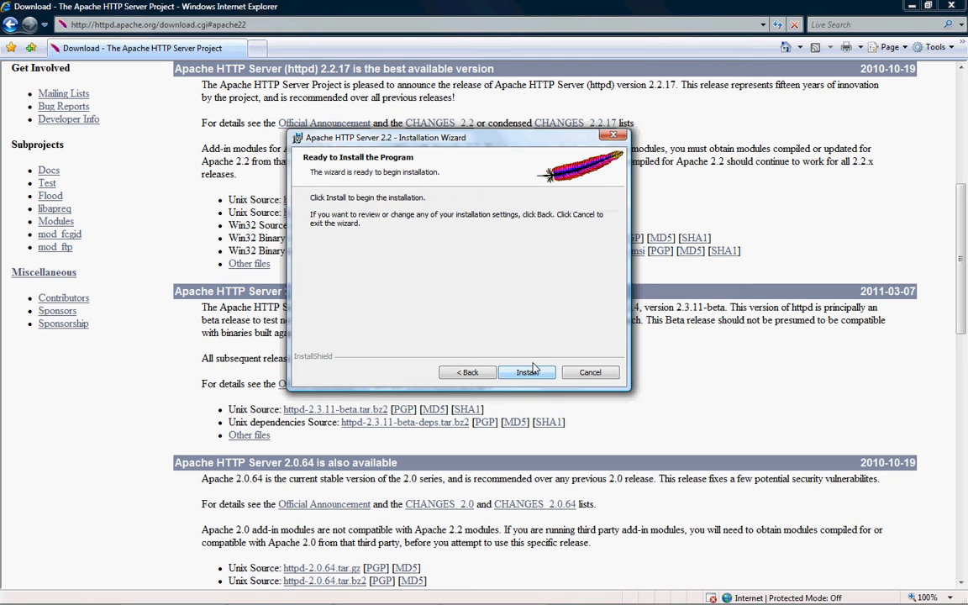
{"action": "left_click", "coordinate": [528, 372]}
{"action": "left_click_drag", "start_coordinate": [465, 137], "coordinate": [491, 120]}
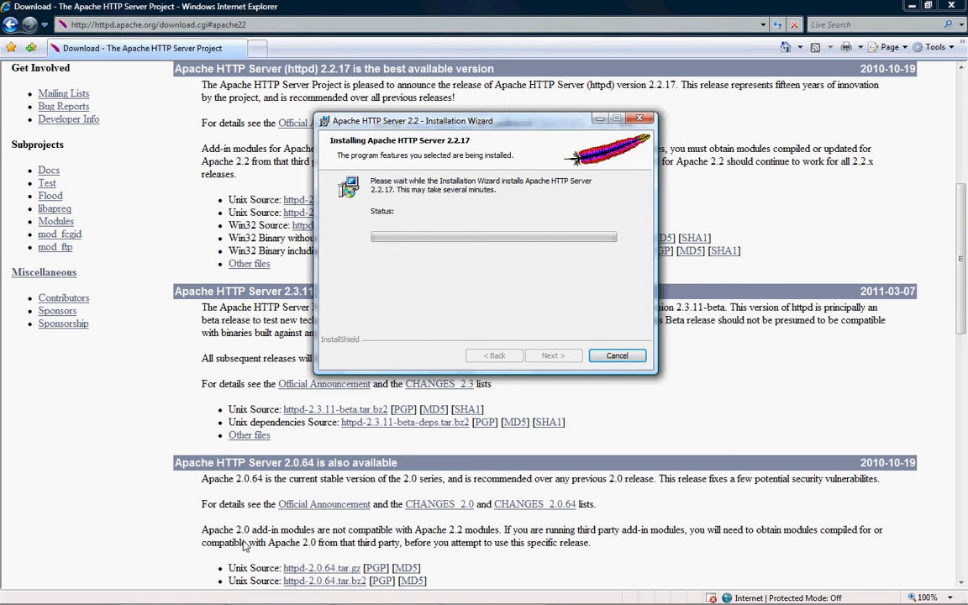
{"action": "mouse_move", "coordinate": [409, 597]}
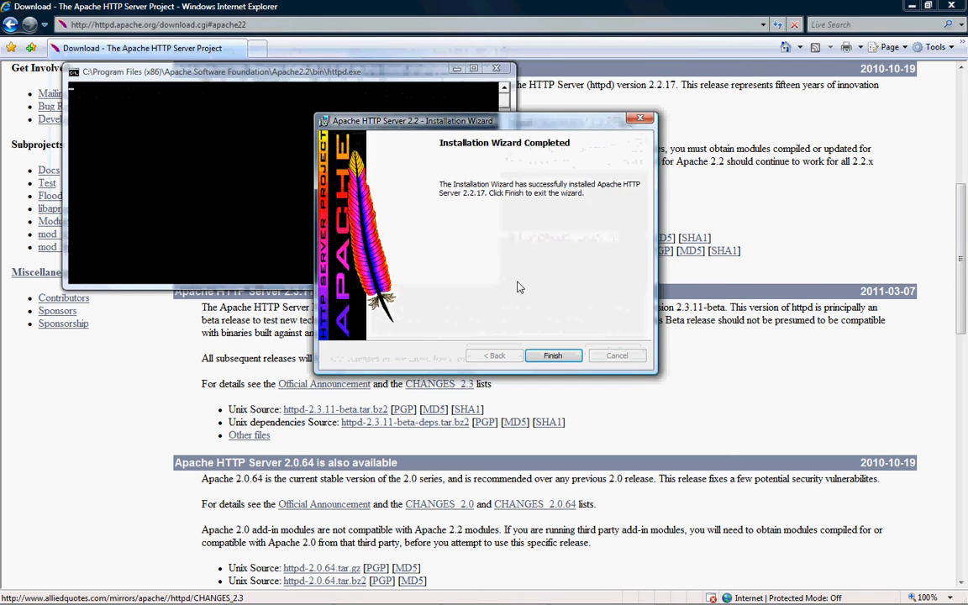
{"action": "left_click", "coordinate": [553, 356]}
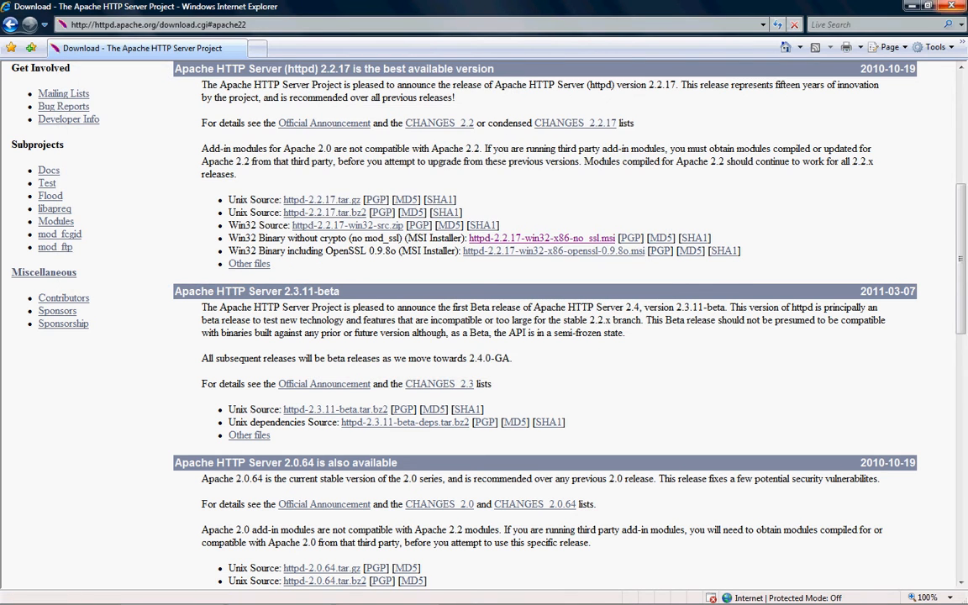
{"action": "left_click", "coordinate": [952, 6]}
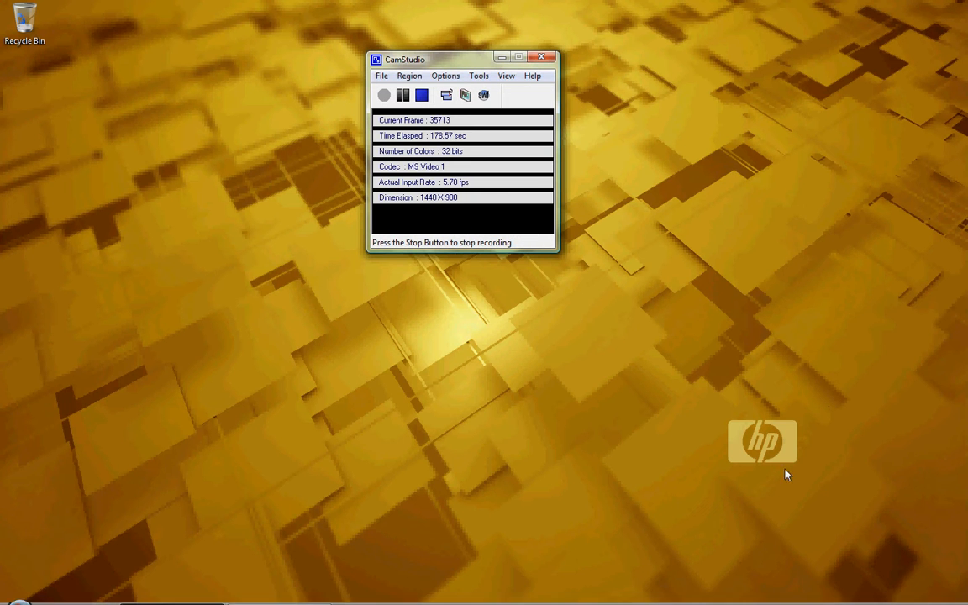
- Minimize the screen recorder and browse to the Apache HTTP Server 2.2 group under All Programs
{"action": "left_click", "coordinate": [501, 57]}
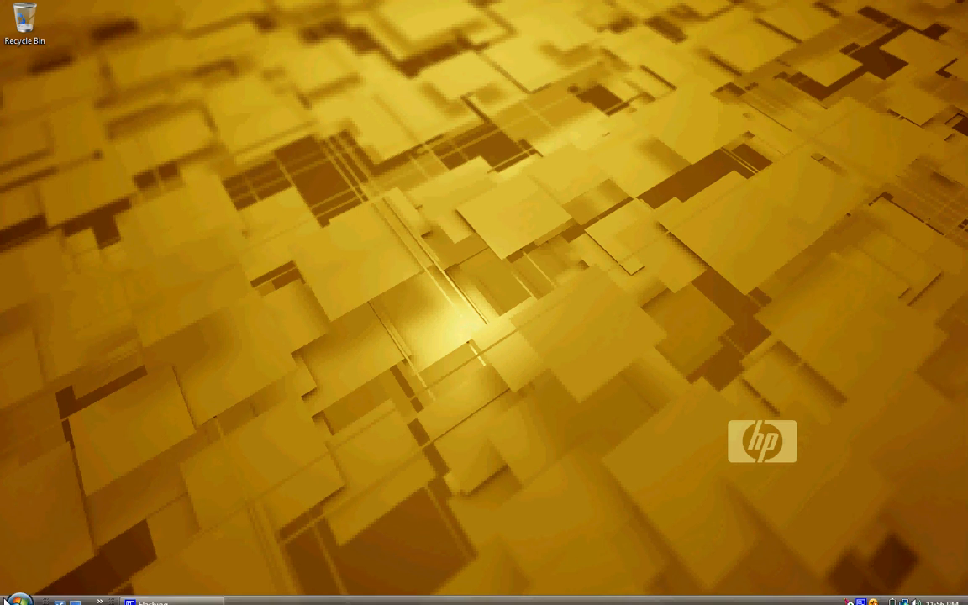
{"action": "left_click", "coordinate": [19, 595]}
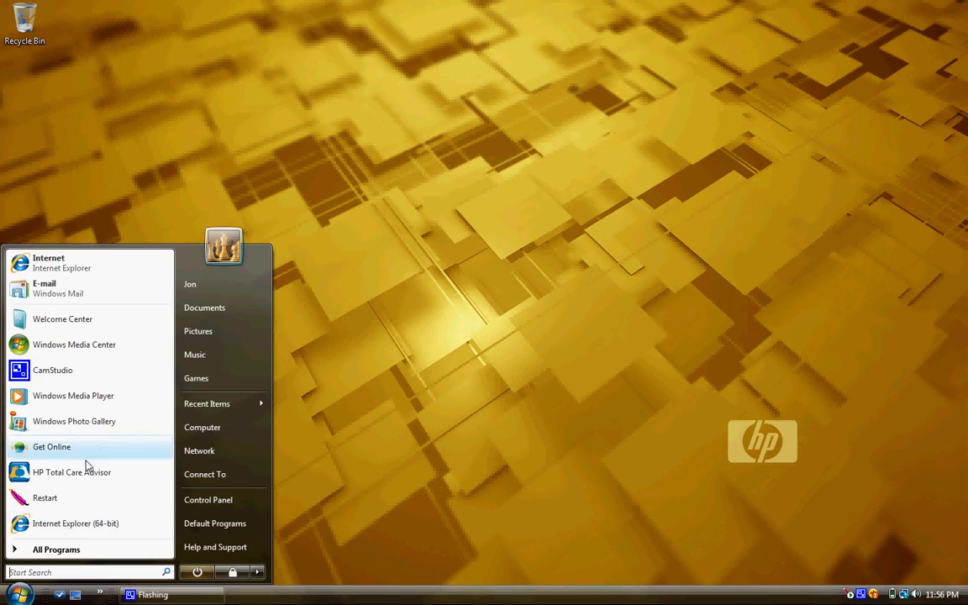
{"action": "left_click", "coordinate": [95, 551]}
{"action": "left_click_drag", "start_coordinate": [168, 341], "coordinate": [171, 449]}
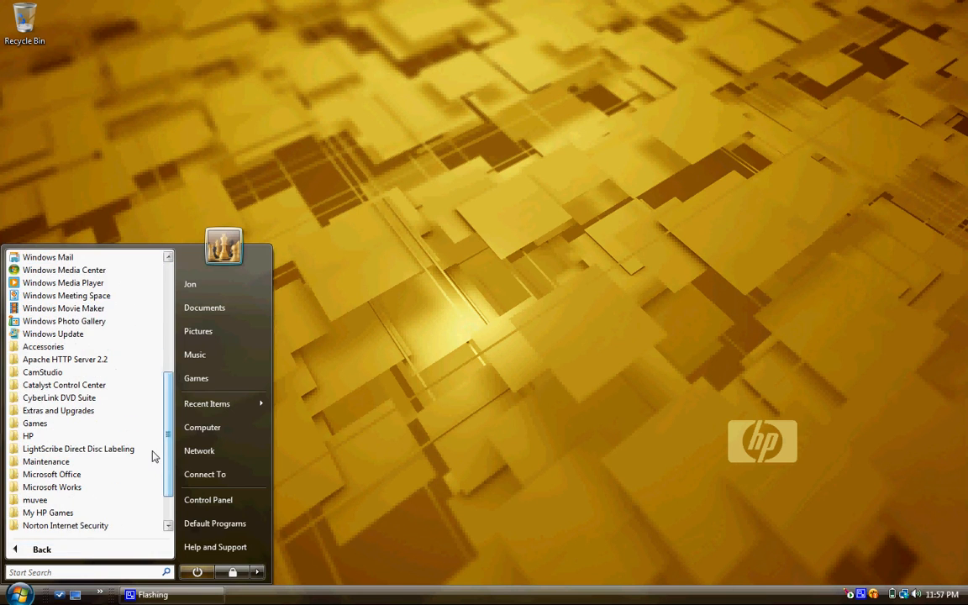
{"action": "left_click", "coordinate": [80, 360]}
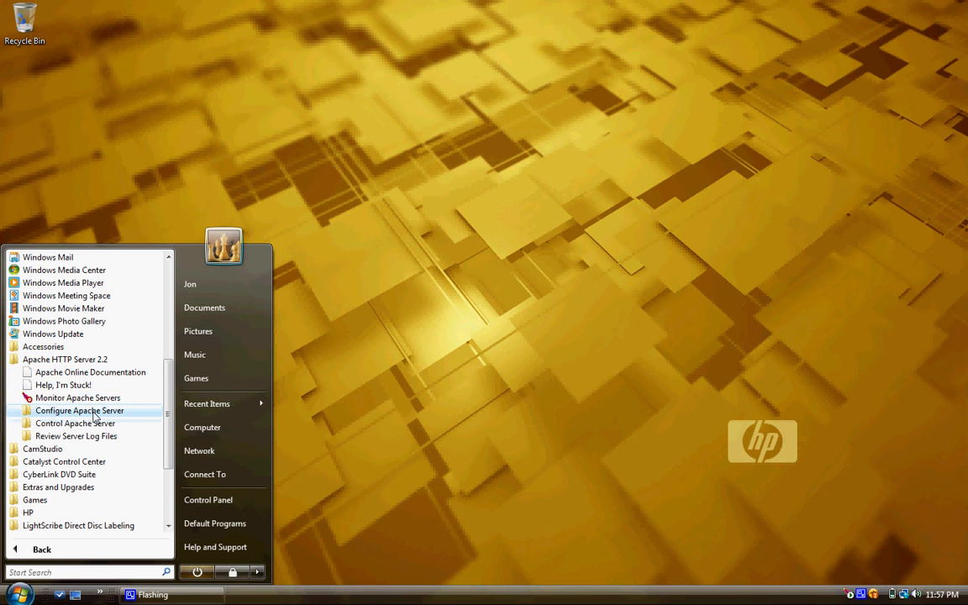
{"action": "left_click", "coordinate": [339, 412]}
- Open httpd.conf via Configure Apache Server > Edit the Apache httpd.conf Configuration File and enlarge it
{"action": "left_click", "coordinate": [20, 595]}
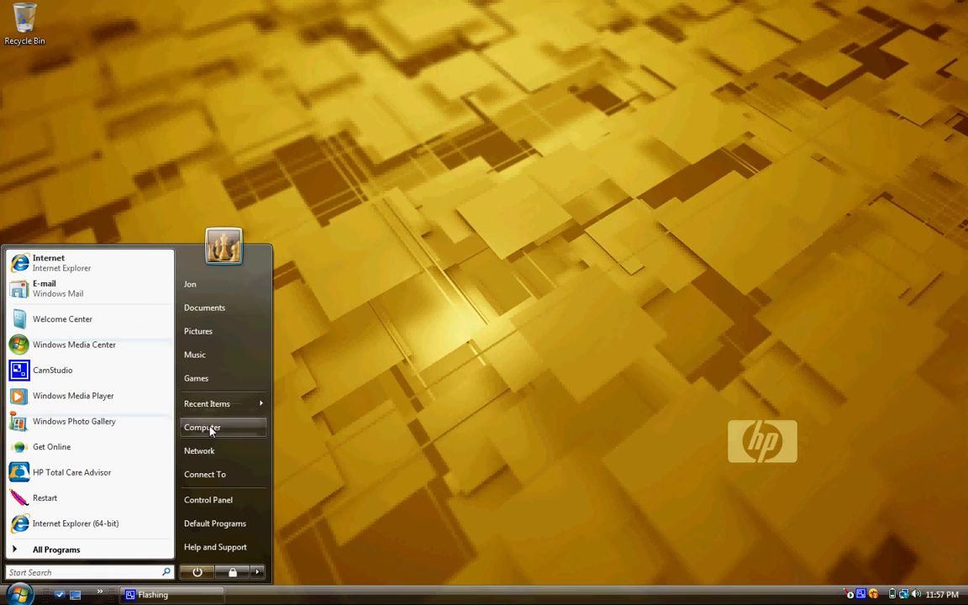
{"action": "left_click", "coordinate": [42, 550]}
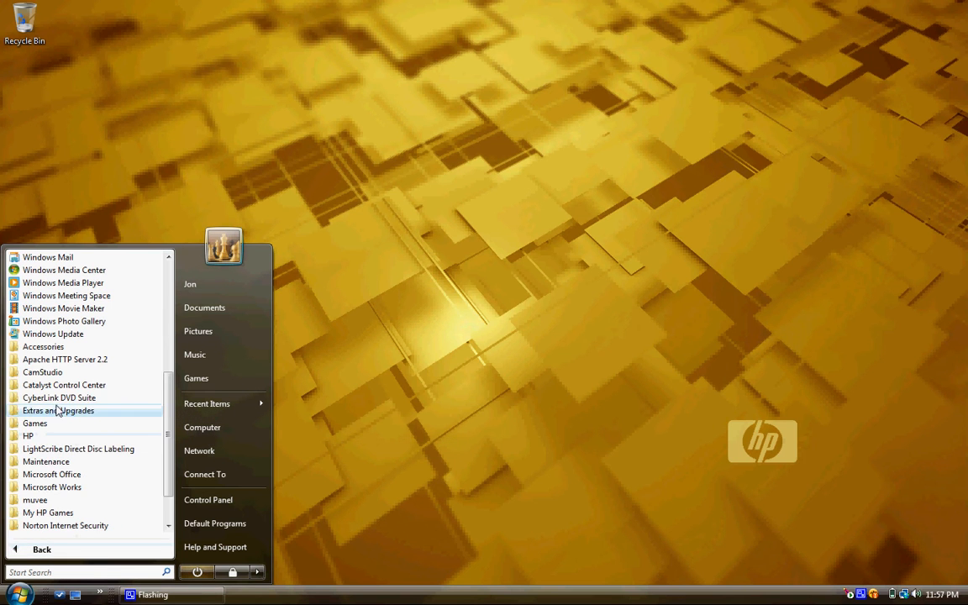
{"action": "left_click", "coordinate": [84, 360]}
{"action": "left_click", "coordinate": [80, 410]}
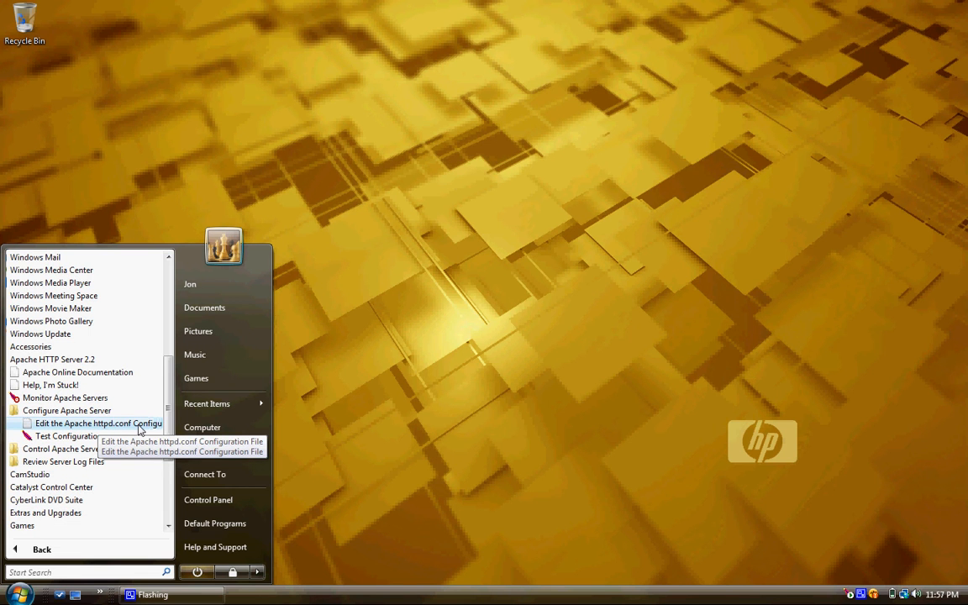
{"action": "left_click", "coordinate": [141, 430]}
{"action": "left_click_drag", "start_coordinate": [600, 220], "coordinate": [614, 102]}
{"action": "left_click_drag", "start_coordinate": [696, 144], "coordinate": [697, 276]}
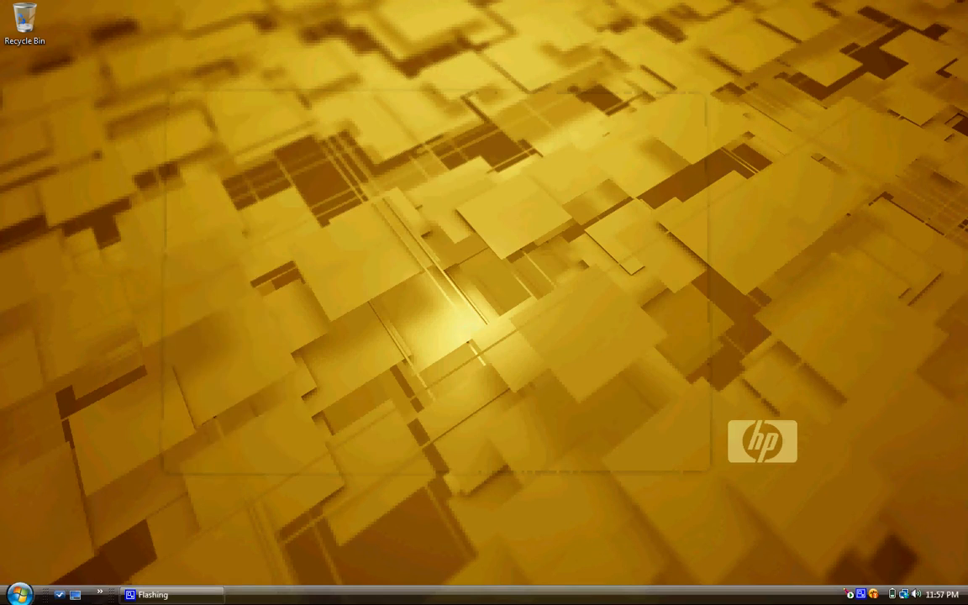
{"action": "left_click", "coordinate": [18, 595]}
- Browse from Computer through OS (C:) and Program Files (x86) into Apache Software Foundation\Apache2.2
{"action": "left_click", "coordinate": [216, 430]}
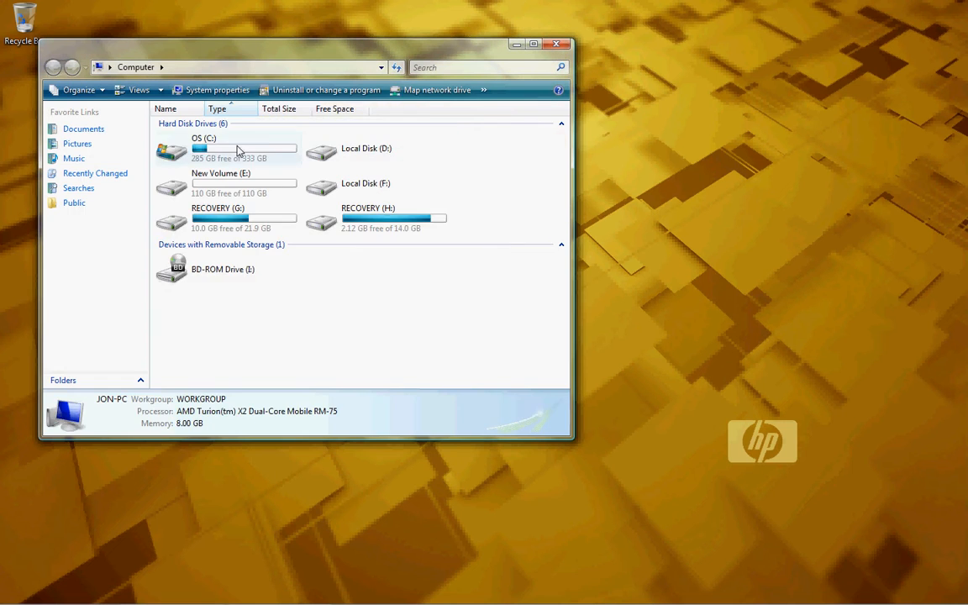
{"action": "double_click", "coordinate": [239, 151]}
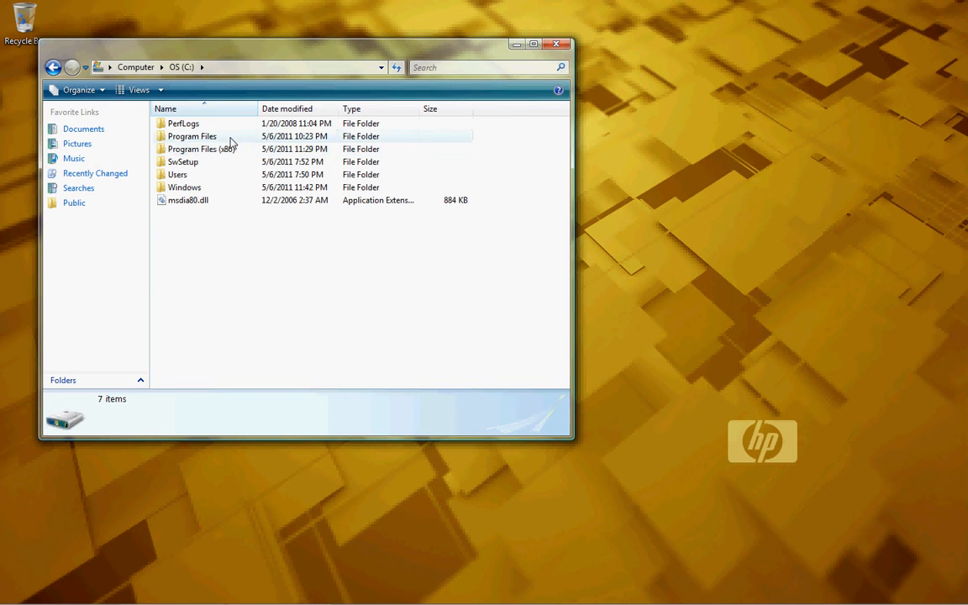
{"action": "double_click", "coordinate": [225, 149]}
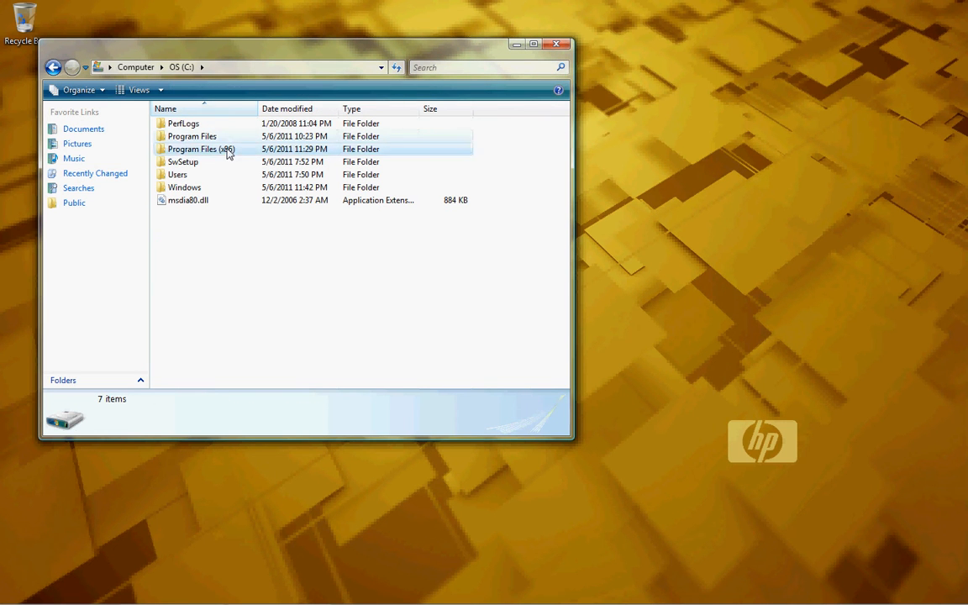
{"action": "double_click", "coordinate": [201, 161]}
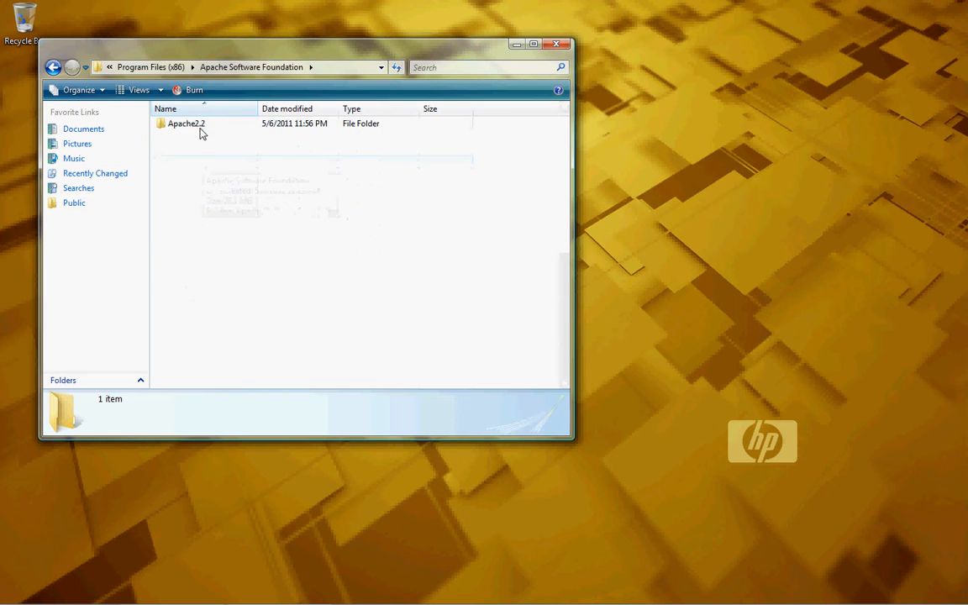
{"action": "double_click", "coordinate": [200, 124]}
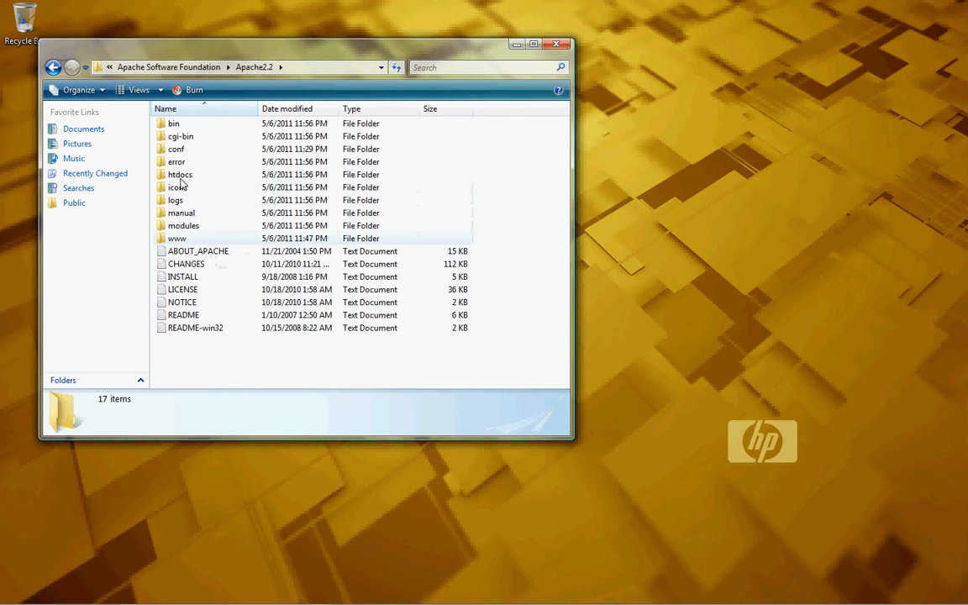
- Delete the www folder from Apache2.2, confirming the move to the Recycle Bin
{"action": "right_click", "coordinate": [179, 240]}
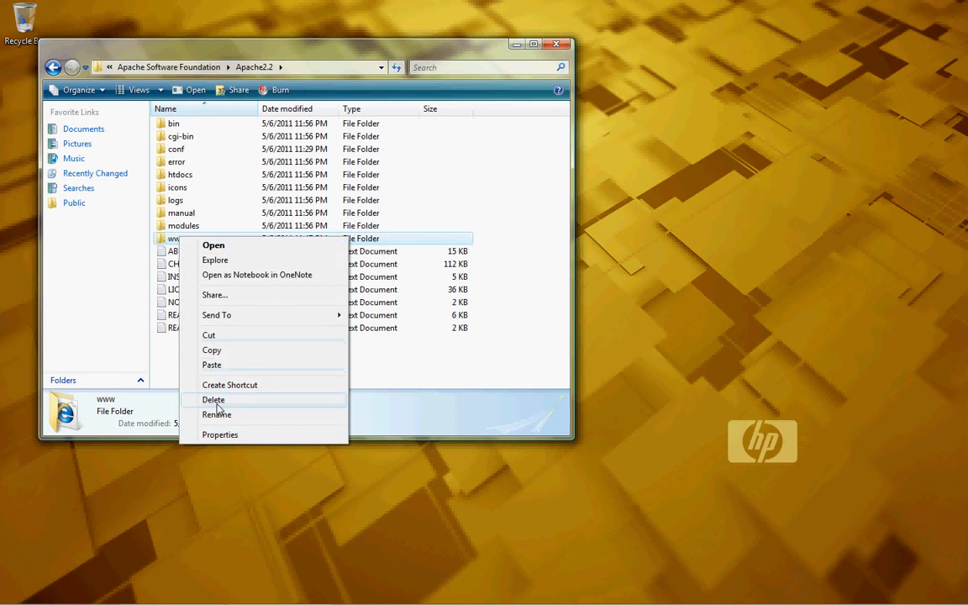
{"action": "left_click", "coordinate": [184, 227]}
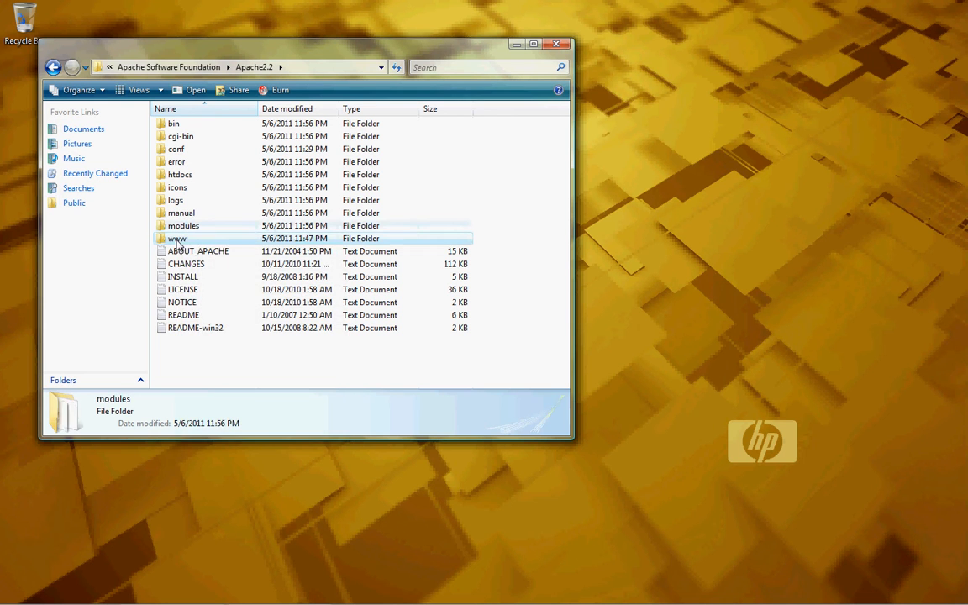
{"action": "right_click", "coordinate": [177, 240]}
{"action": "left_click", "coordinate": [210, 403]}
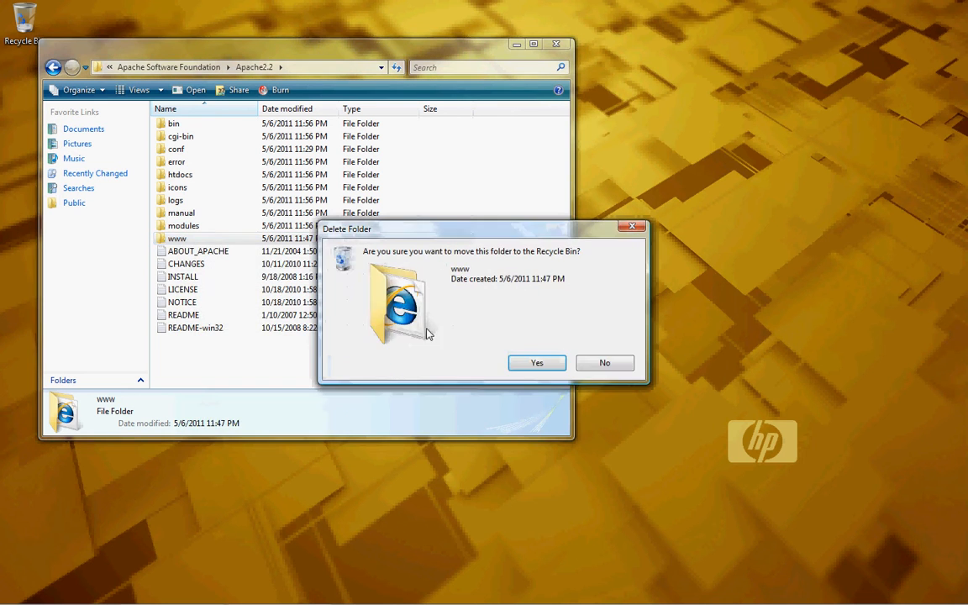
{"action": "left_click", "coordinate": [533, 368]}
- Check the htdocs folder's contents, then go back and open the conf folder
{"action": "double_click", "coordinate": [178, 175]}
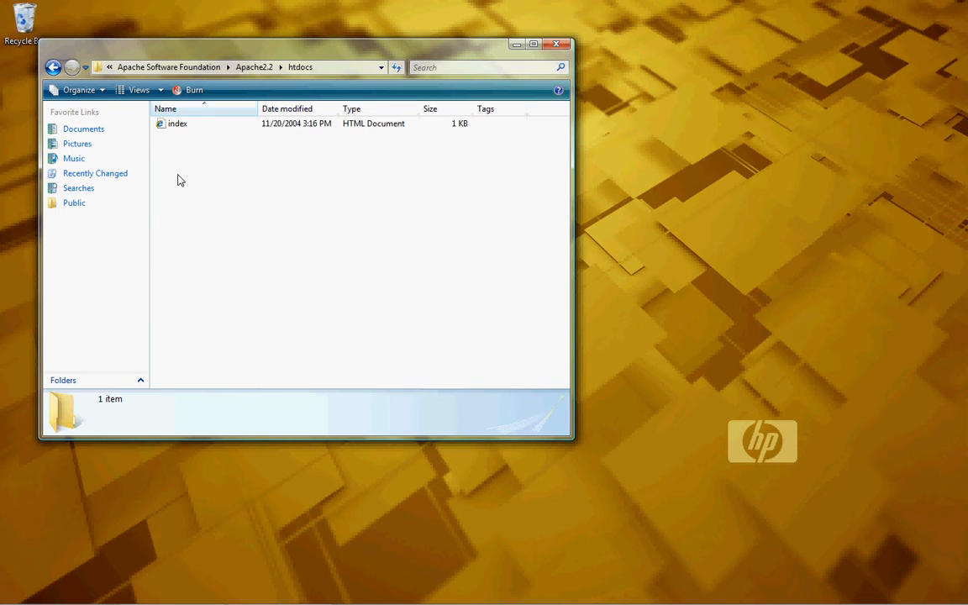
{"action": "left_click", "coordinate": [52, 66]}
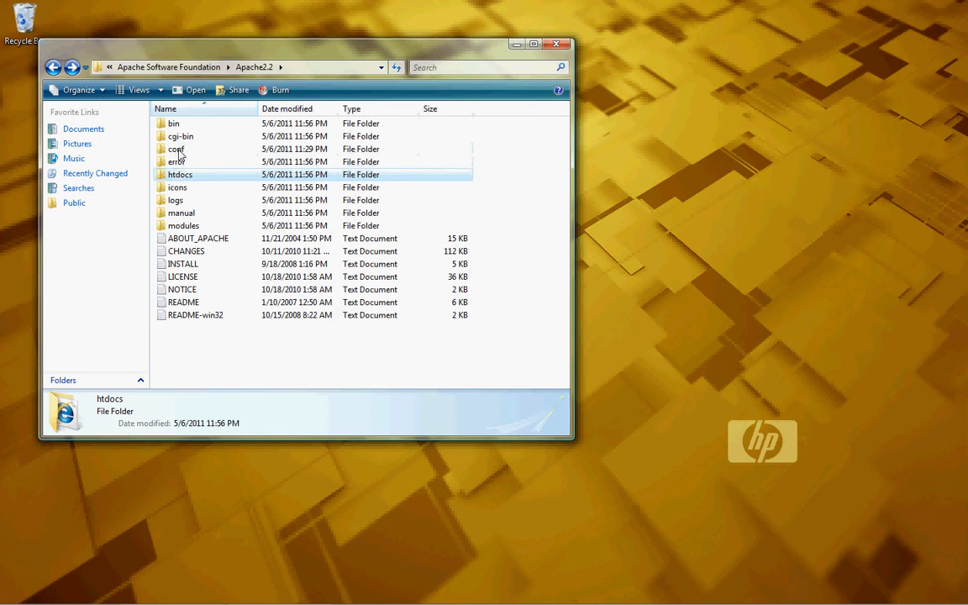
{"action": "double_click", "coordinate": [178, 150]}
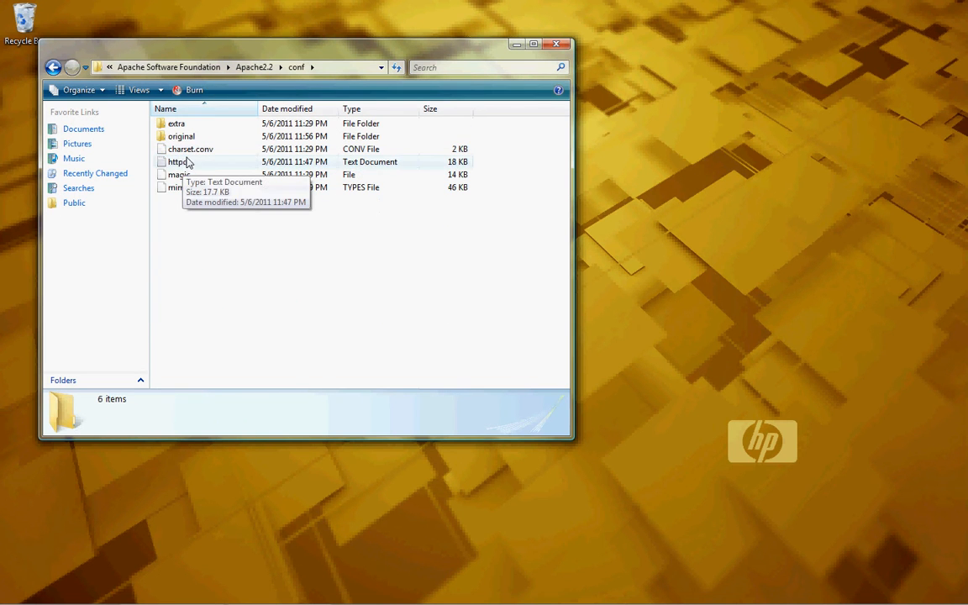
- Open httpd.conf in Notepad and resize and reposition its window
{"action": "double_click", "coordinate": [188, 164]}
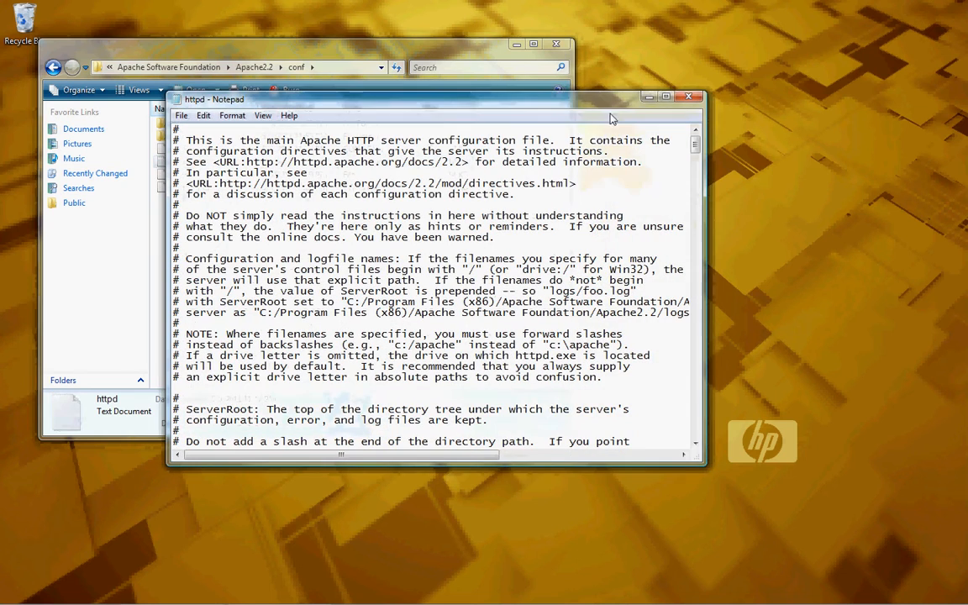
{"action": "left_click_drag", "start_coordinate": [545, 95], "coordinate": [728, 134]}
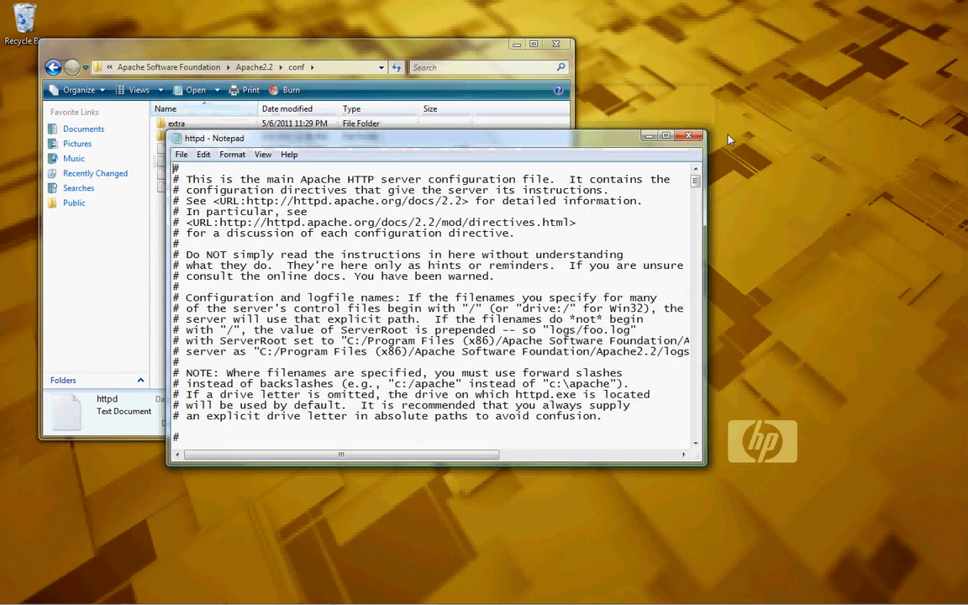
{"action": "left_click_drag", "start_coordinate": [490, 143], "coordinate": [653, 178]}
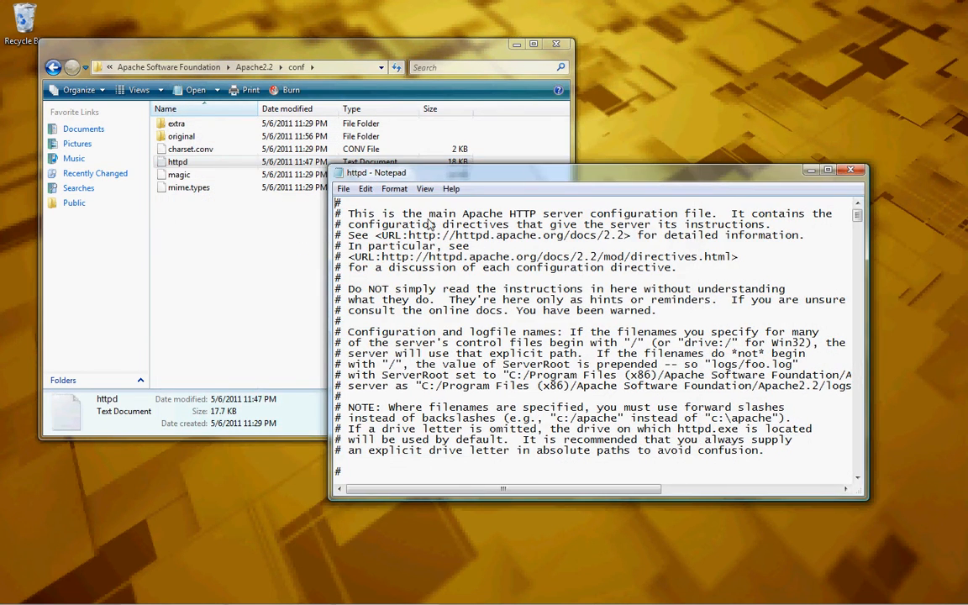
{"action": "left_click_drag", "start_coordinate": [463, 215], "coordinate": [801, 217]}
{"action": "left_click", "coordinate": [802, 218]}
- Return to Apache2.2 in Explorer and confirm htdocs contains only the index file
{"action": "left_click", "coordinate": [270, 324]}
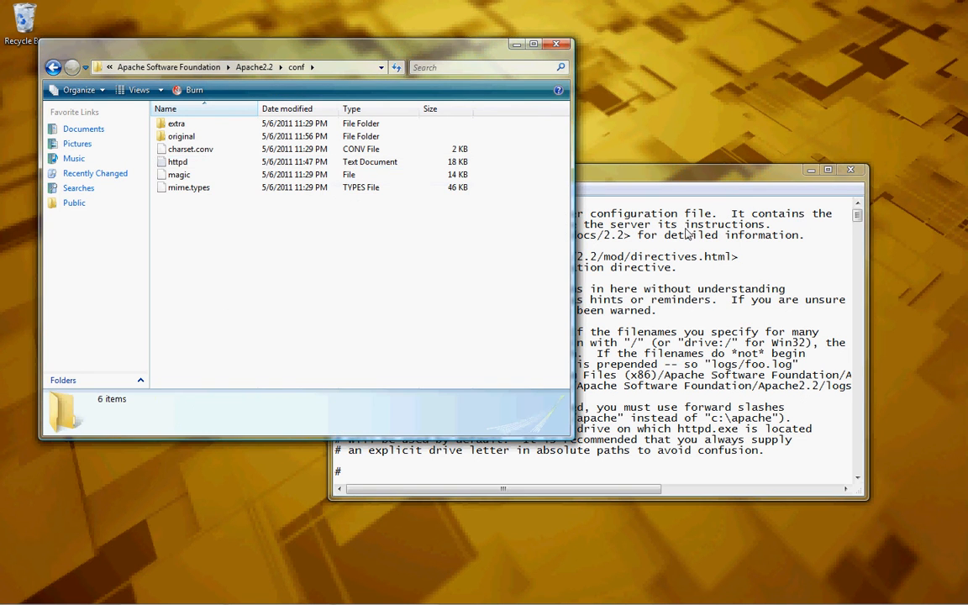
{"action": "left_click", "coordinate": [53, 67]}
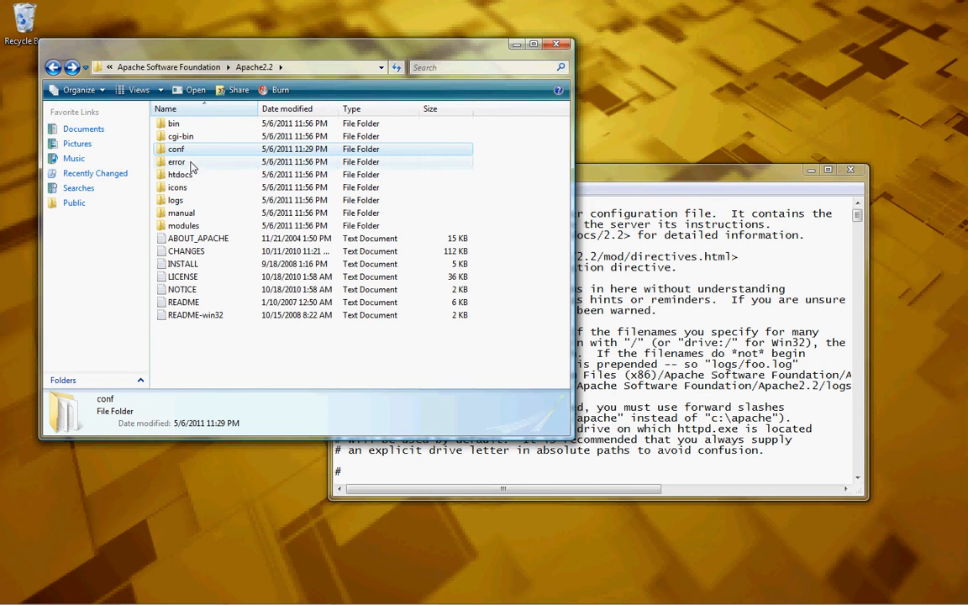
{"action": "left_click", "coordinate": [187, 163]}
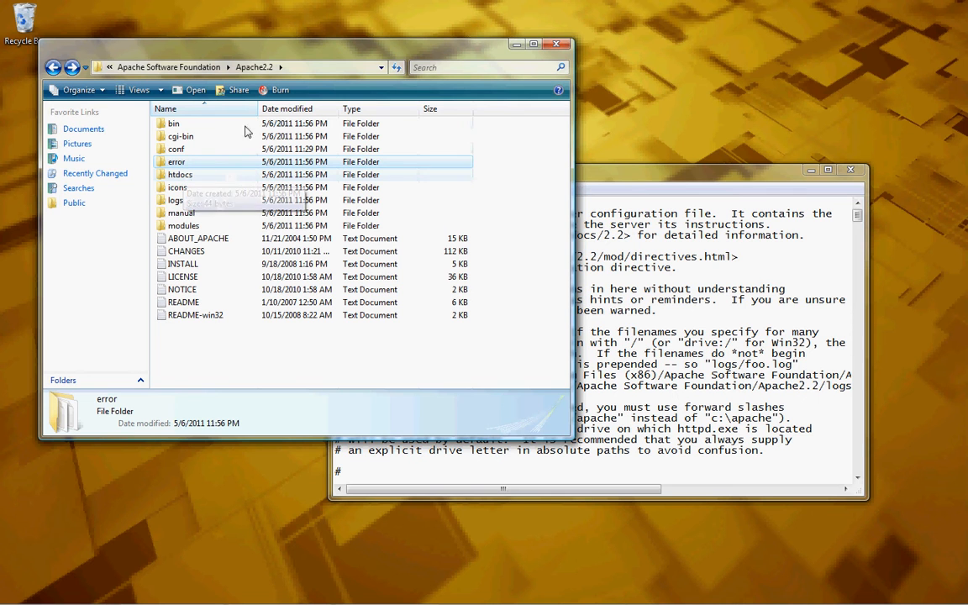
{"action": "left_click", "coordinate": [179, 149]}
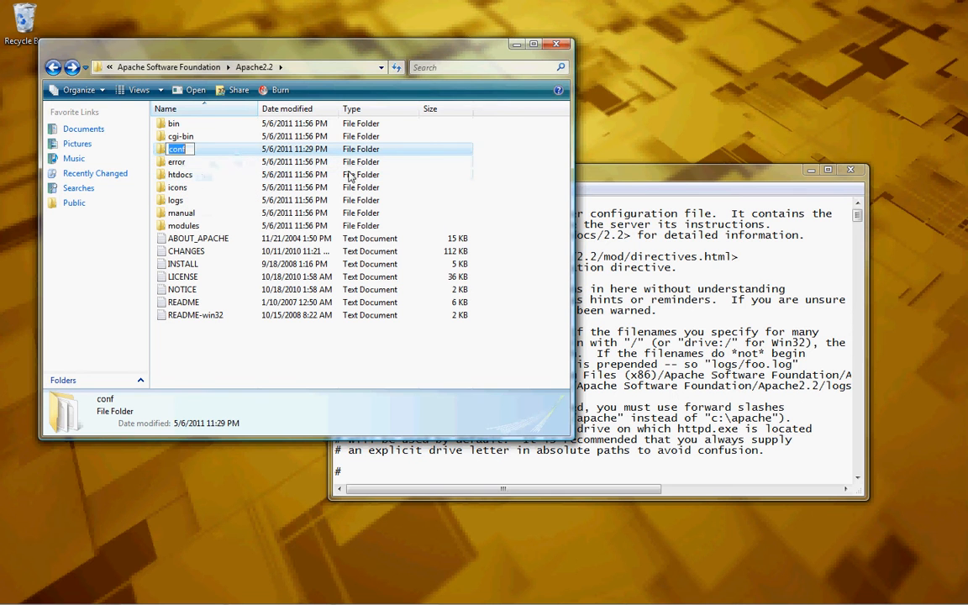
{"action": "left_click", "coordinate": [187, 175]}
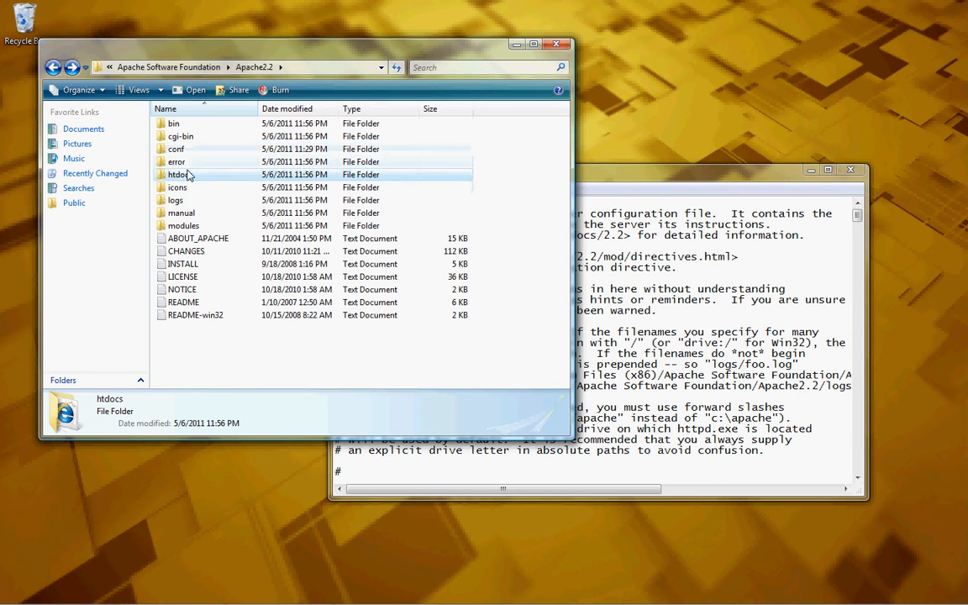
{"action": "left_click", "coordinate": [182, 176]}
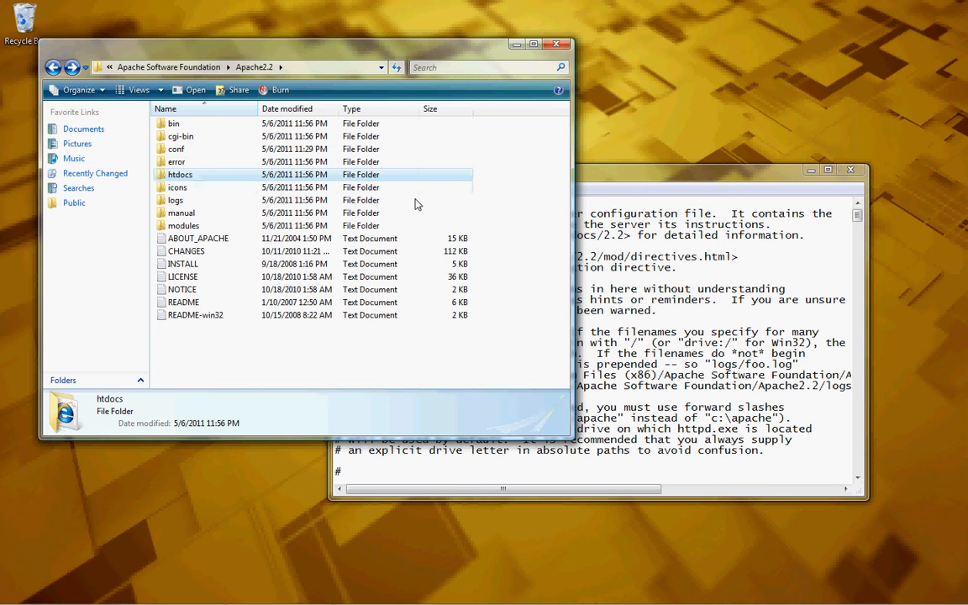
{"action": "left_click_drag", "start_coordinate": [669, 171], "coordinate": [714, 250]}
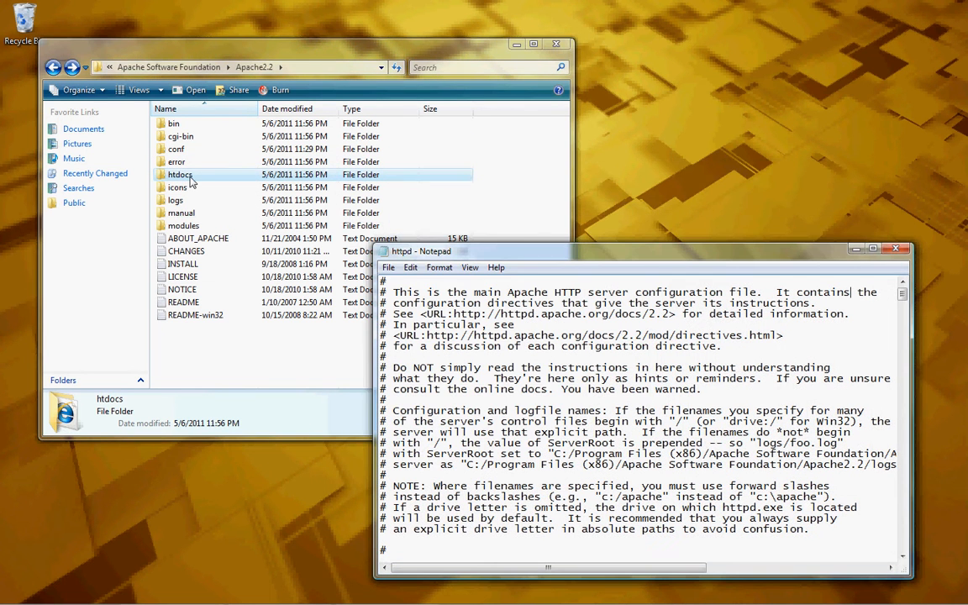
{"action": "double_click", "coordinate": [172, 176]}
{"action": "left_click", "coordinate": [179, 128]}
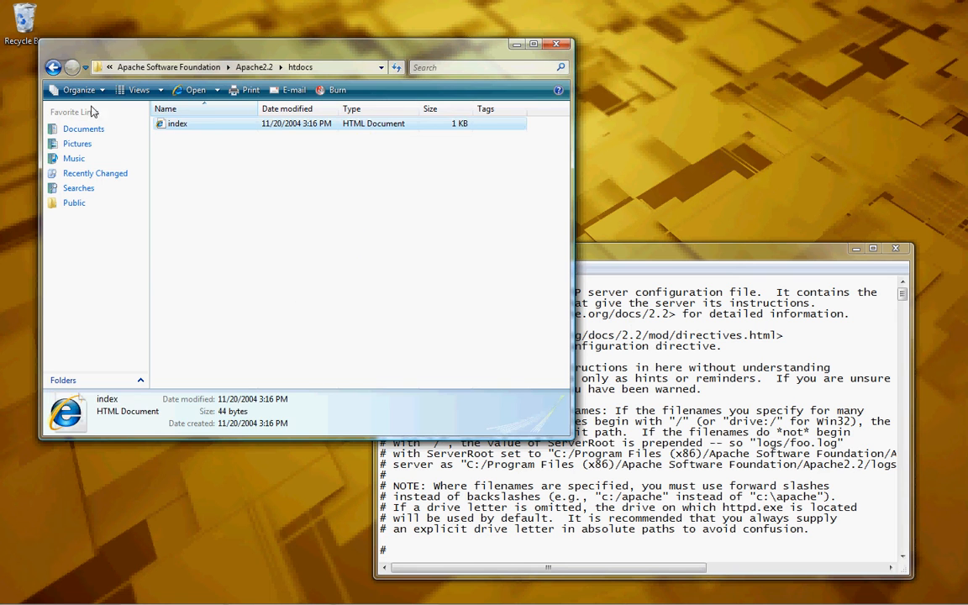
{"action": "left_click", "coordinate": [53, 67]}
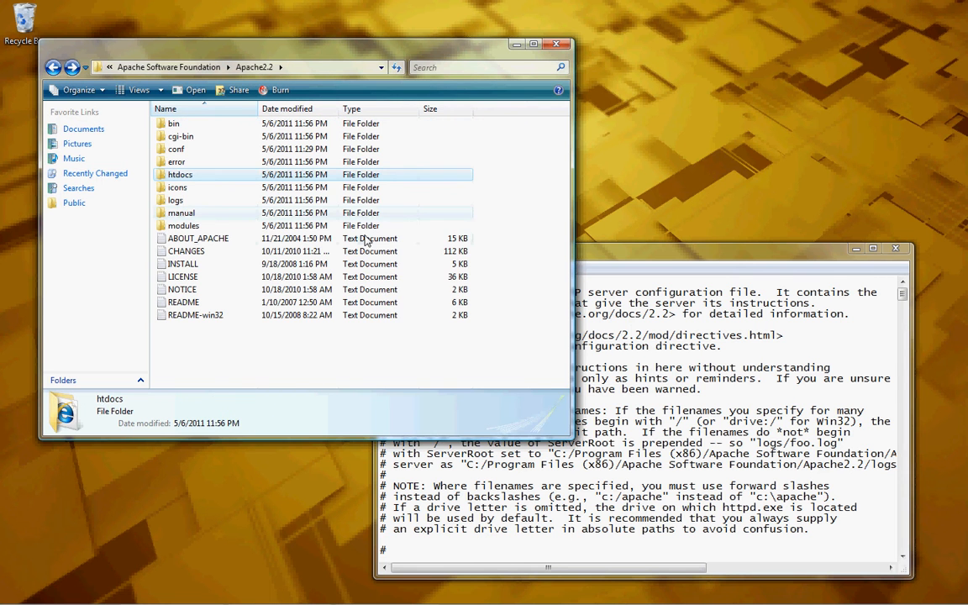
- Arrange the Notepad and Explorer windows side by side with httpd.conf in front
{"action": "left_click_drag", "start_coordinate": [648, 260], "coordinate": [670, 183]}
{"action": "left_click_drag", "start_coordinate": [414, 62], "coordinate": [384, 27]}
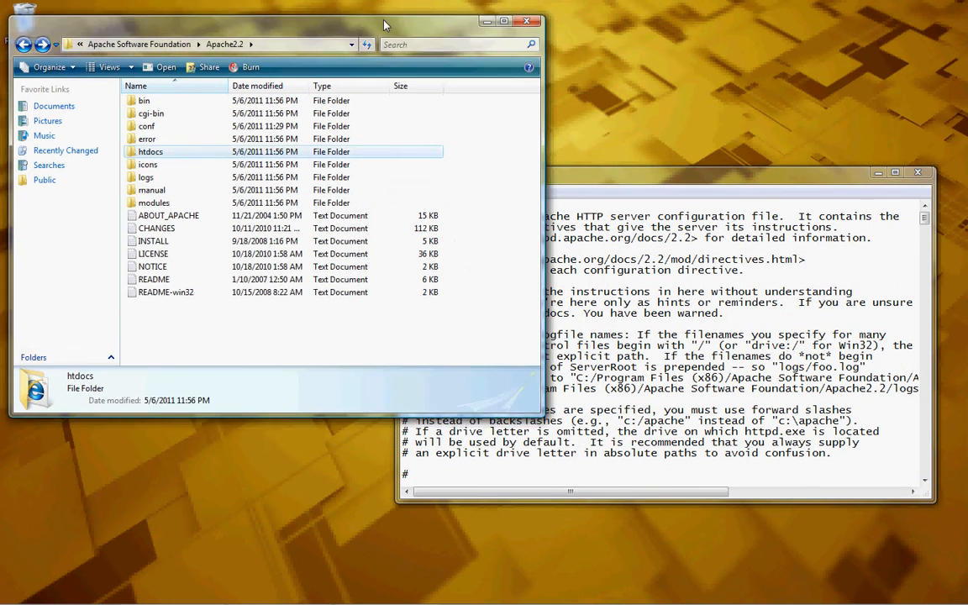
{"action": "left_click", "coordinate": [593, 174]}
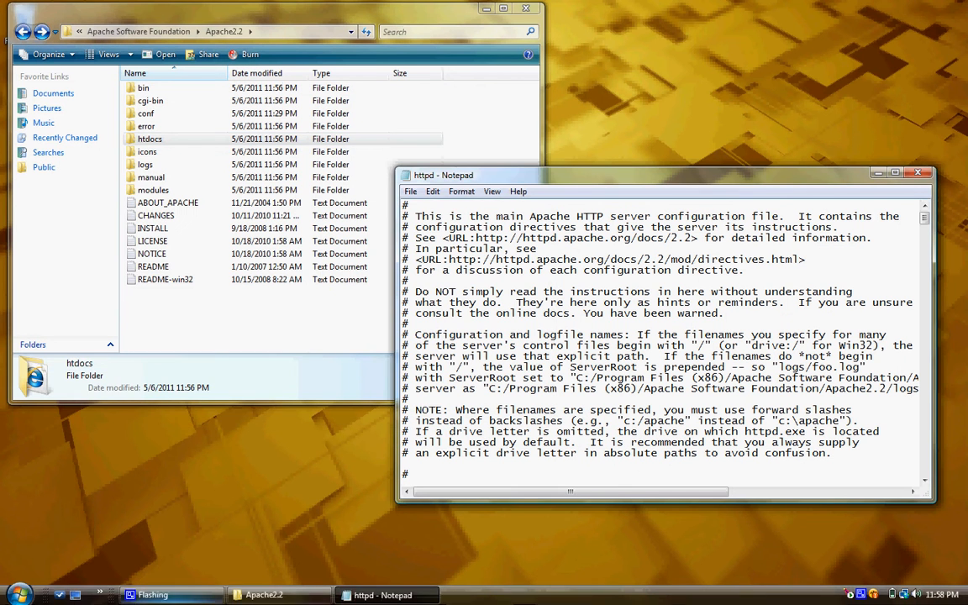
{"action": "left_click", "coordinate": [19, 595]}
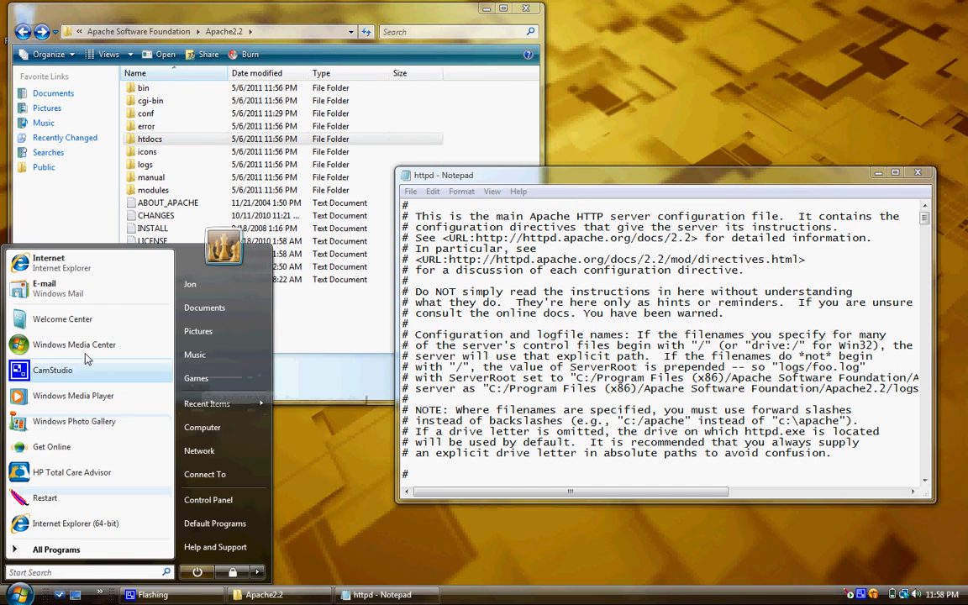
{"action": "left_click", "coordinate": [63, 195]}
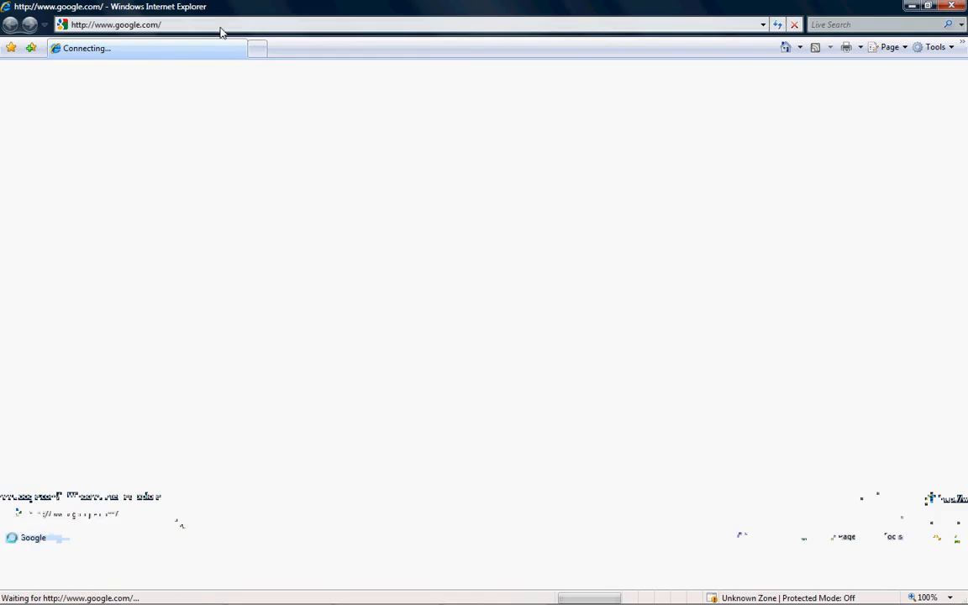
{"action": "left_click", "coordinate": [262, 25]}
{"action": "type", "text": "loc"}
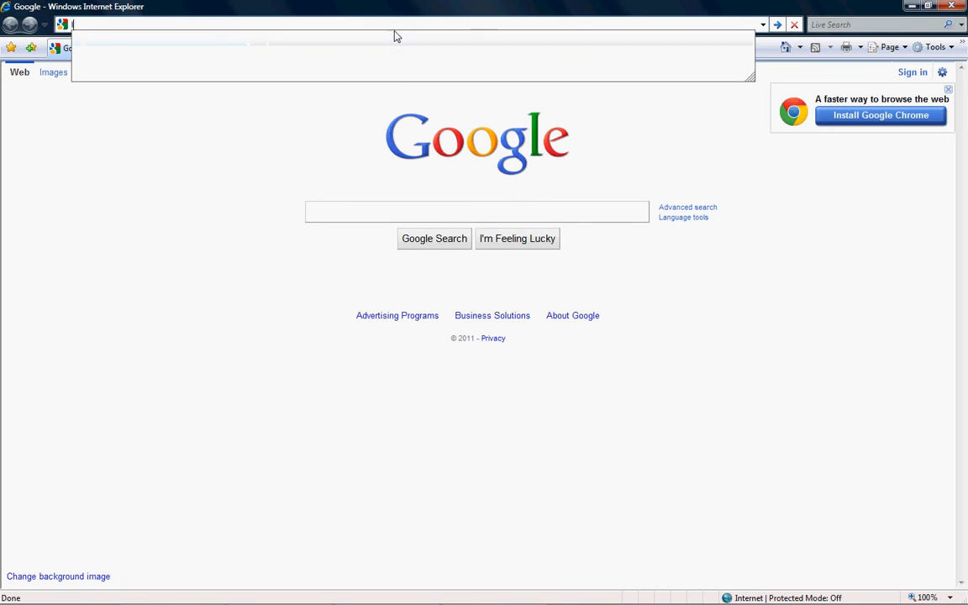
{"action": "key", "text": "Down"}
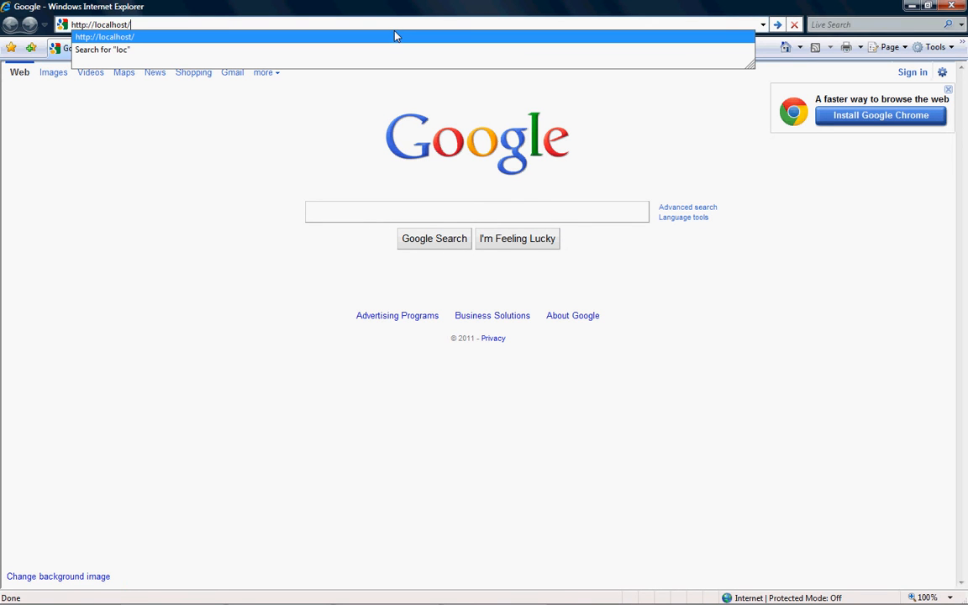
{"action": "key", "text": "Return"}
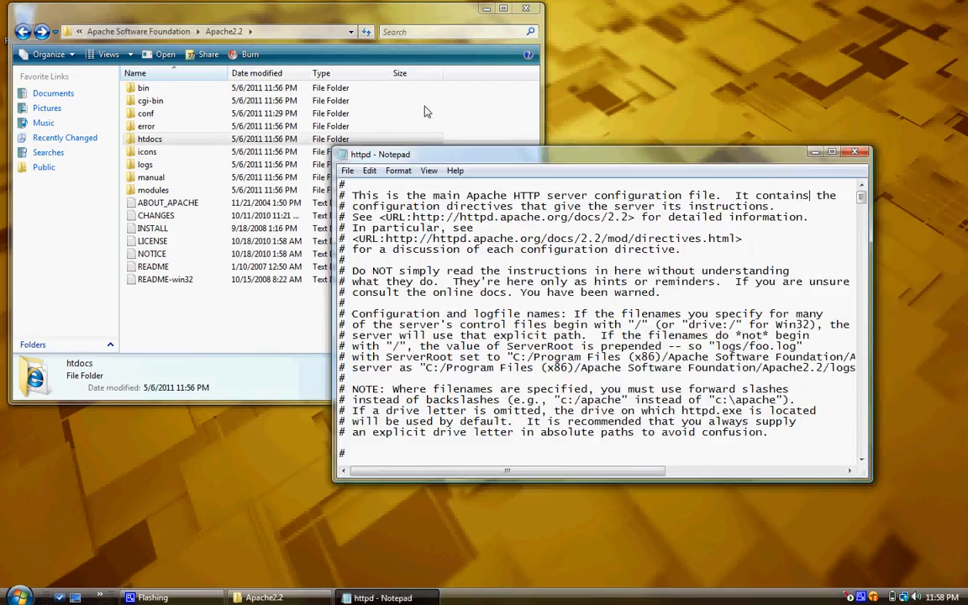
{"action": "left_click", "coordinate": [832, 152]}
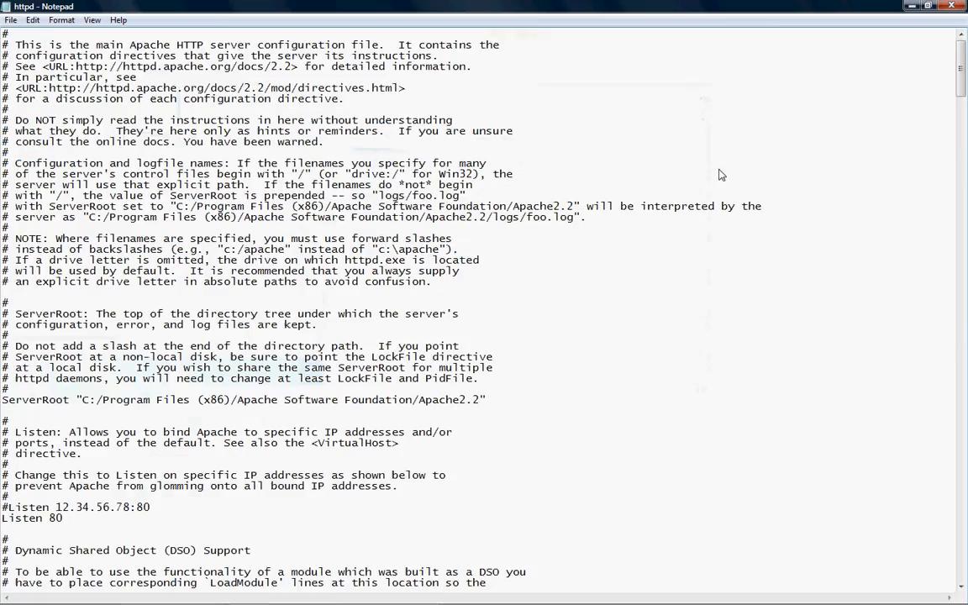
- Point the Directory block at Apache2.2/htdocs to match DocumentRoot, save httpd.conf, and close Notepad
{"action": "left_click_drag", "start_coordinate": [962, 78], "coordinate": [963, 235]}
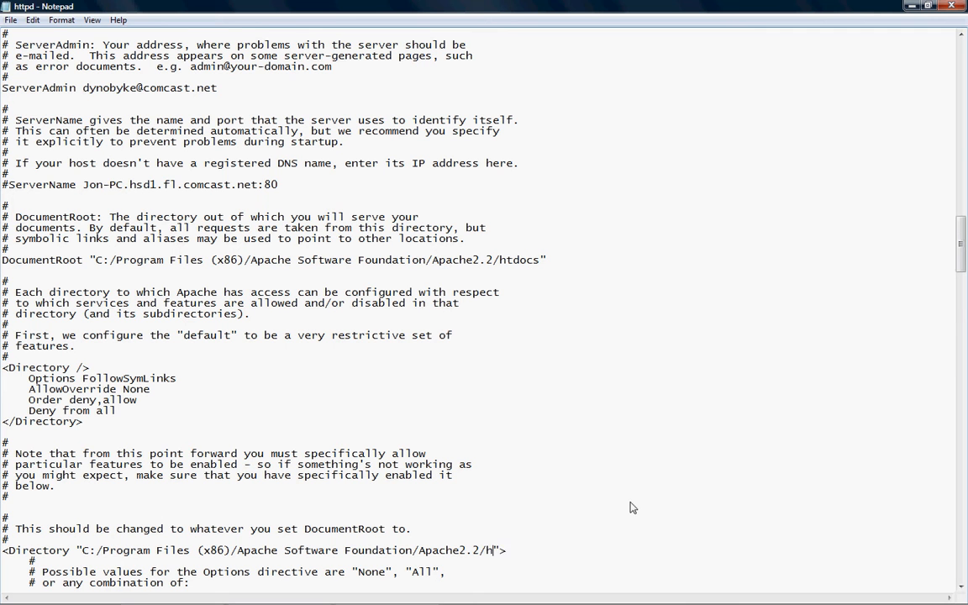
{"action": "left_click", "coordinate": [16, 19]}
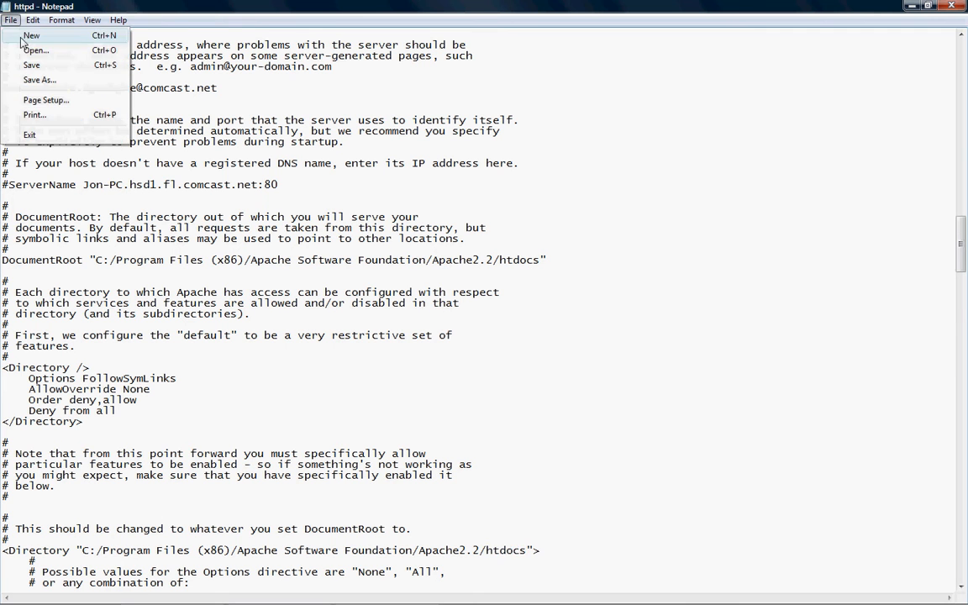
{"action": "left_click", "coordinate": [30, 67]}
{"action": "left_click", "coordinate": [964, 8]}
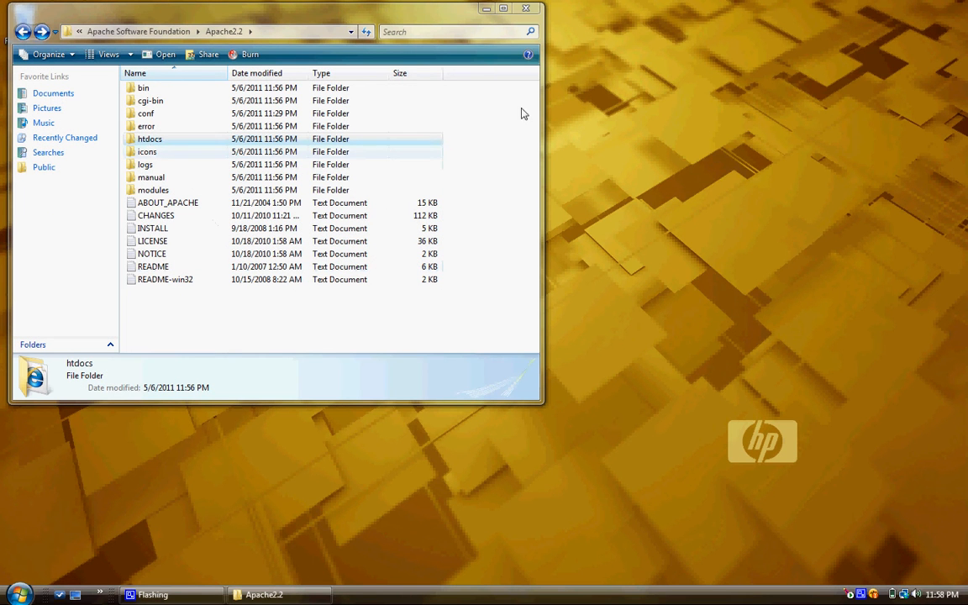
- Look inside the htdocs folder, then return to the Apache2.2 folder
{"action": "left_click_drag", "start_coordinate": [472, 10], "coordinate": [539, 57]}
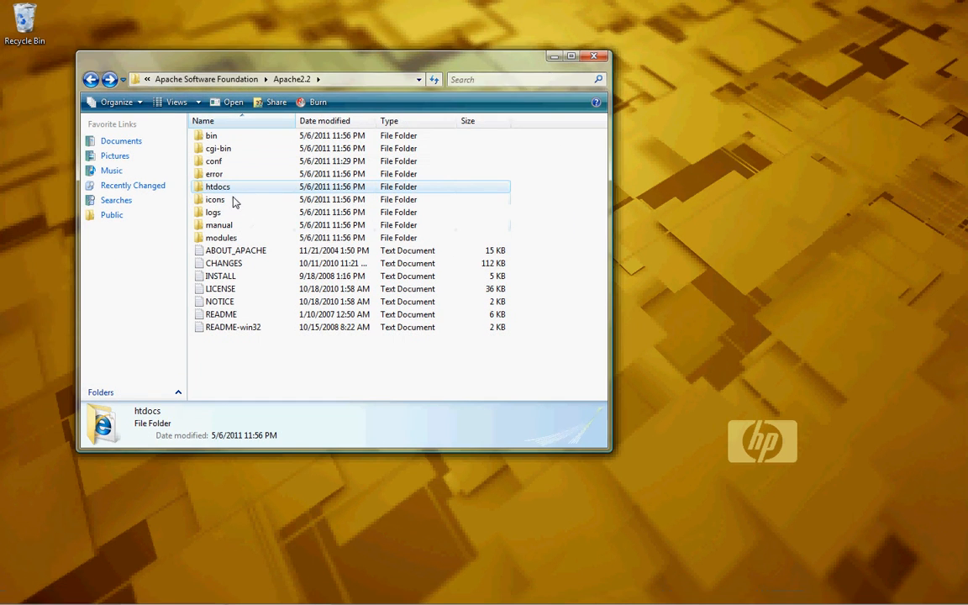
{"action": "double_click", "coordinate": [232, 189]}
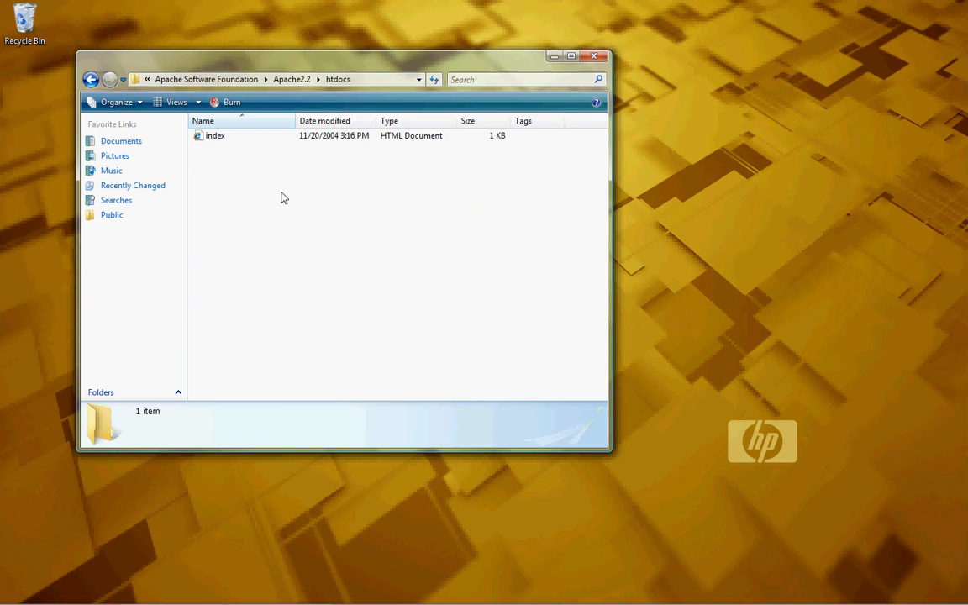
{"action": "left_click", "coordinate": [91, 79]}
{"action": "left_click", "coordinate": [18, 595]}
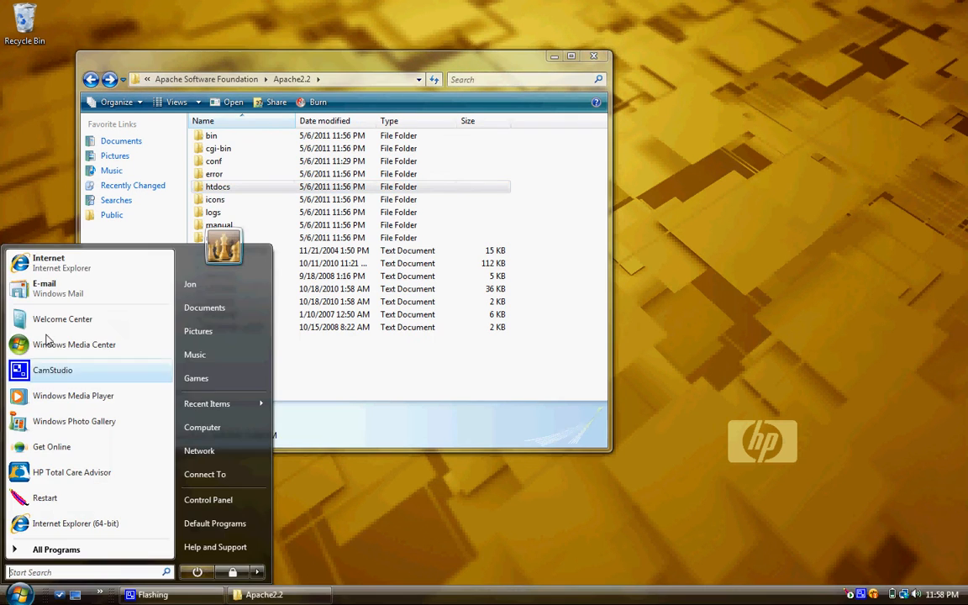
{"action": "left_click", "coordinate": [47, 263]}
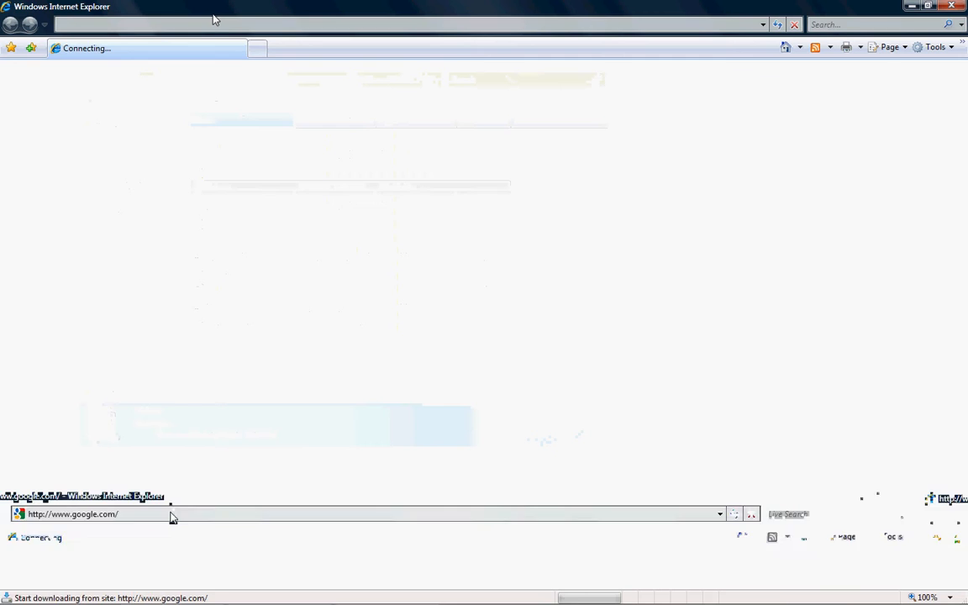
{"action": "left_click", "coordinate": [228, 25]}
{"action": "type", "text": "l"}
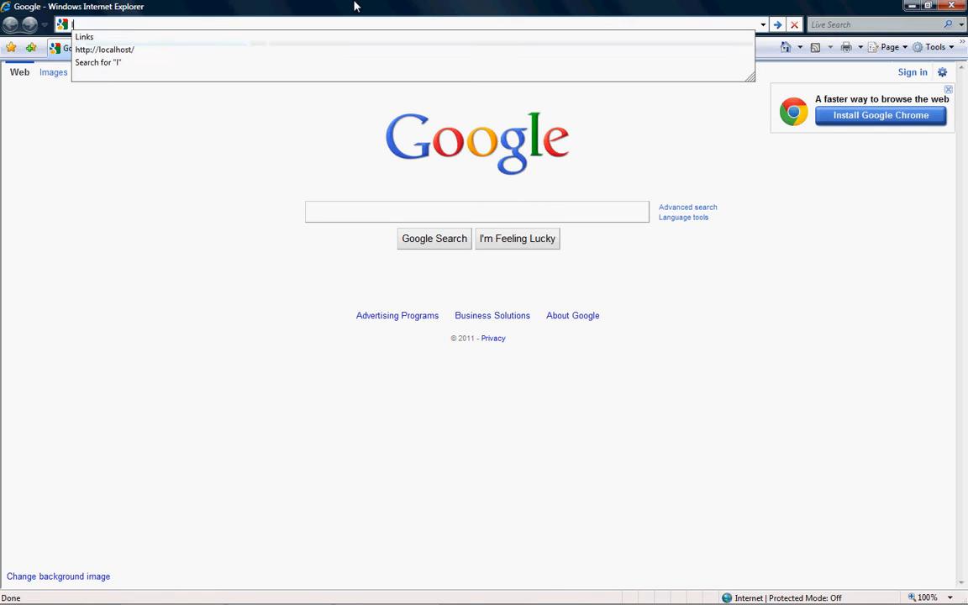
{"action": "type", "text": "o"}
{"action": "key", "text": "Down"}
{"action": "key", "text": "Return"}
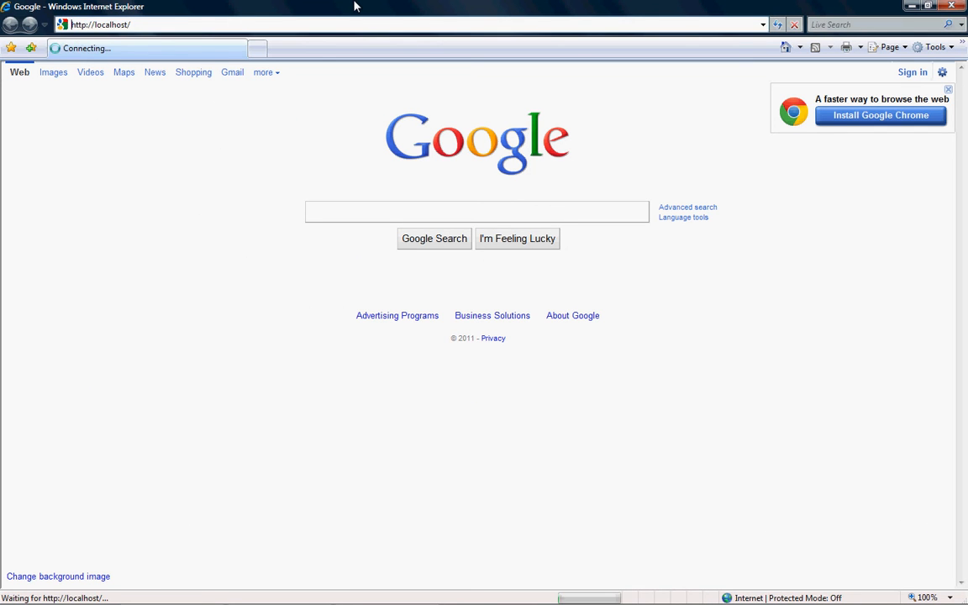
{"action": "left_click", "coordinate": [961, 6]}
- Restart the Apache server from the Start menu and reopen Internet Explorer
{"action": "left_click", "coordinate": [19, 595]}
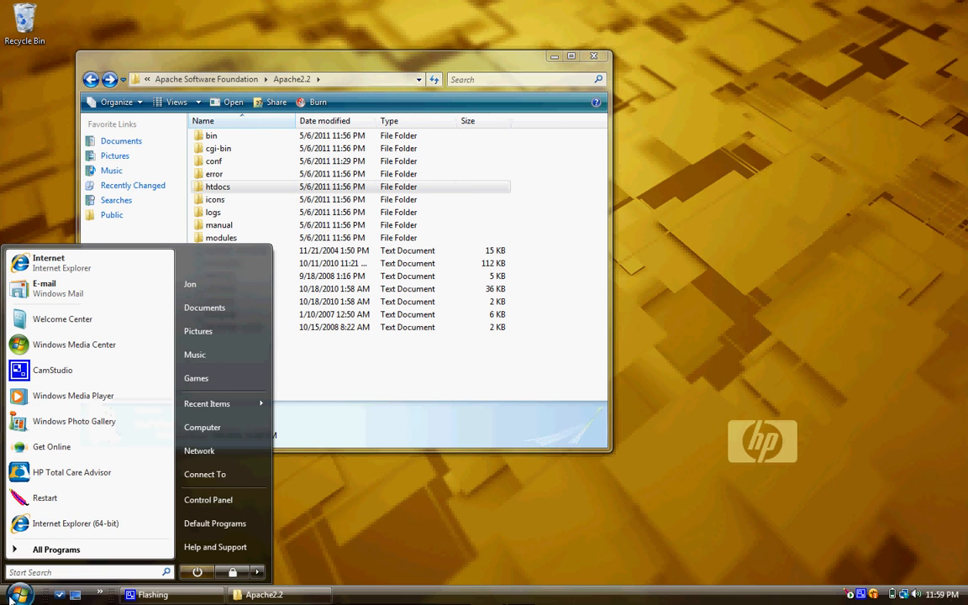
{"action": "left_click", "coordinate": [68, 501]}
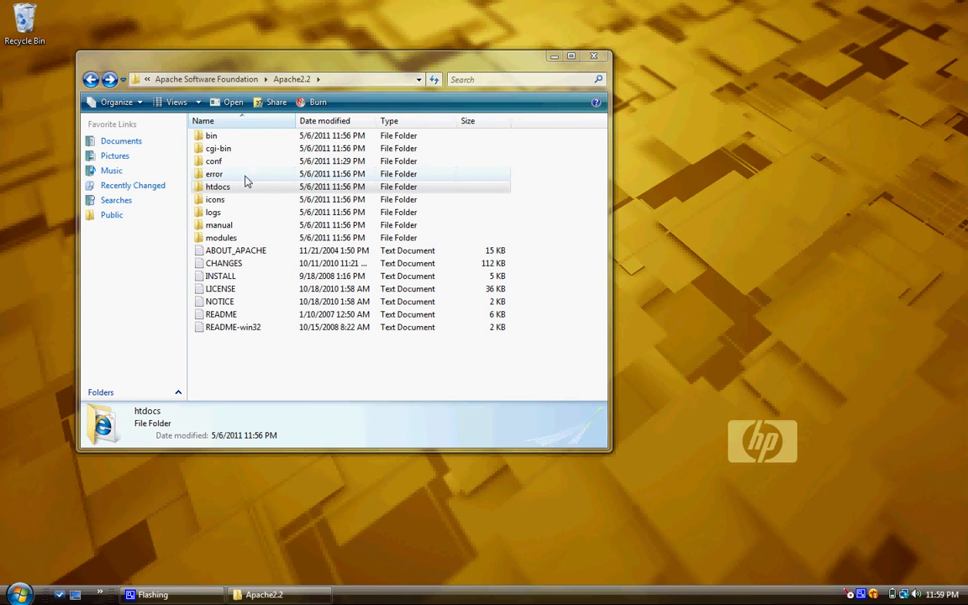
{"action": "left_click", "coordinate": [19, 595]}
{"action": "left_click", "coordinate": [68, 312]}
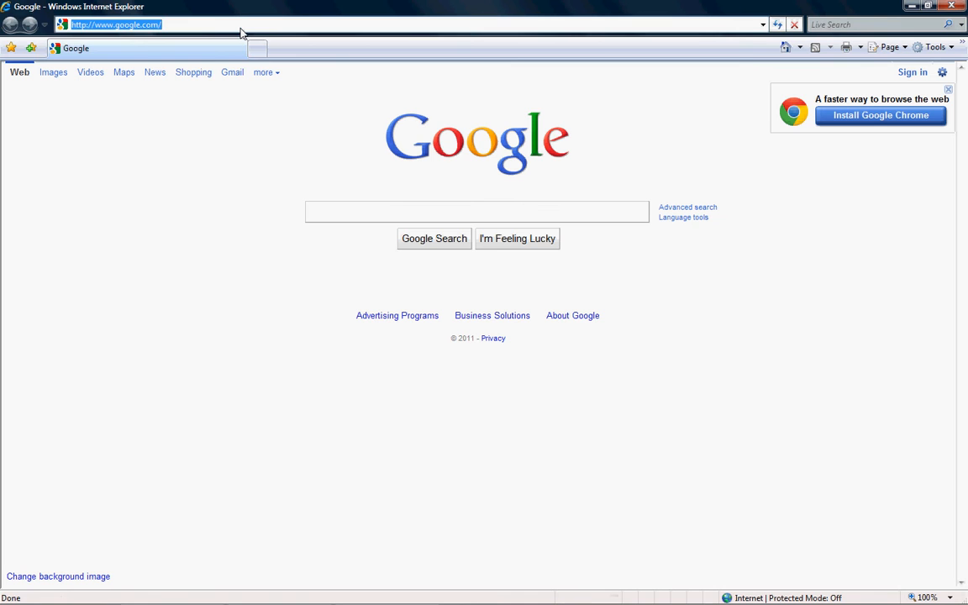
{"action": "type", "text": "lo"}
{"action": "key", "text": "Down"}
{"action": "key", "text": "Return"}
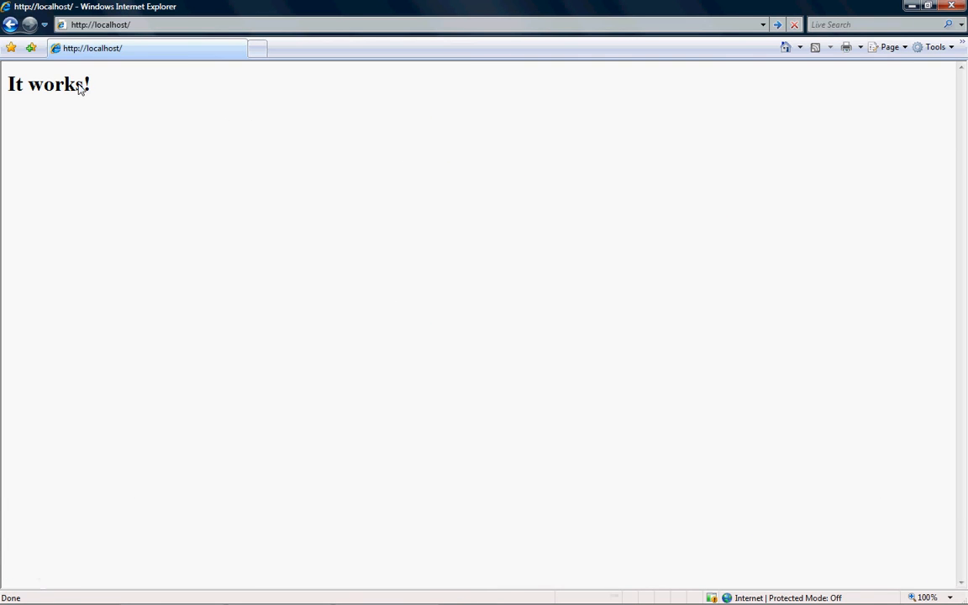
{"action": "left_click_drag", "start_coordinate": [93, 92], "coordinate": [30, 90]}
{"action": "left_click", "coordinate": [29, 90]}
{"action": "double_click", "coordinate": [231, 6]}
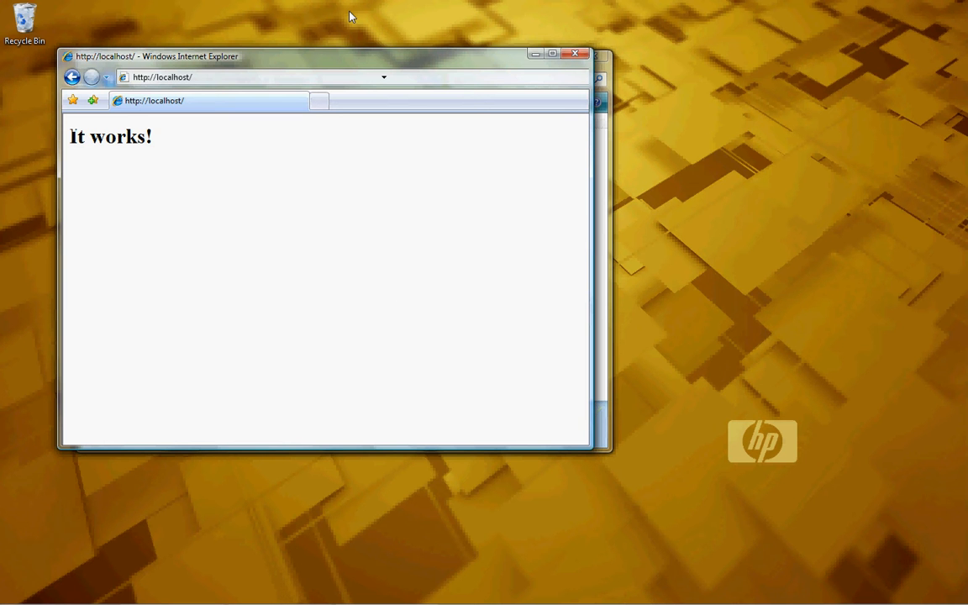
{"action": "left_click_drag", "start_coordinate": [378, 58], "coordinate": [663, 175]}
- Open the htdocs folder to find index, and close the 'It works!' browser window
{"action": "double_click", "coordinate": [210, 185]}
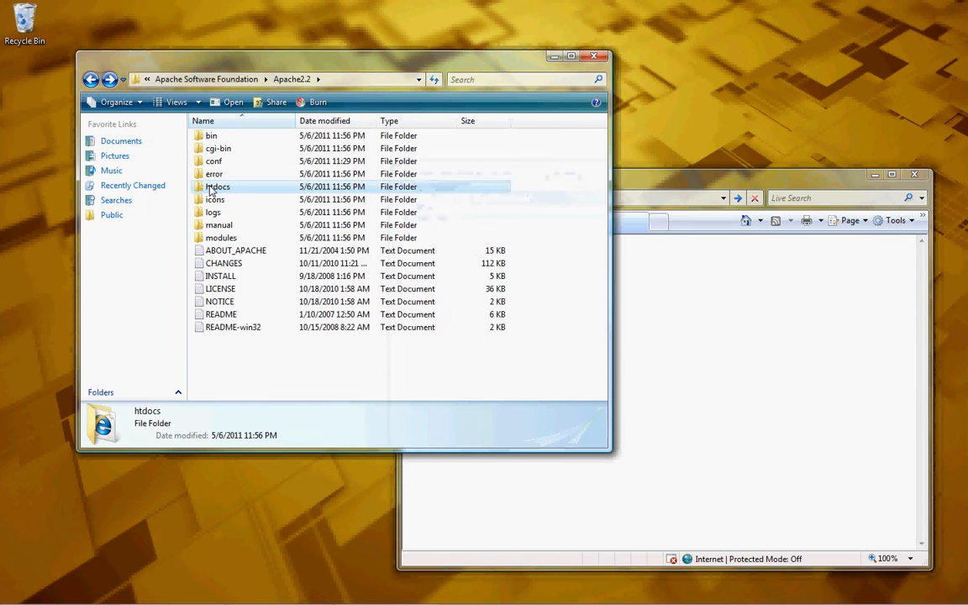
{"action": "left_click_drag", "start_coordinate": [272, 56], "coordinate": [214, 29]}
{"action": "left_click", "coordinate": [162, 90]}
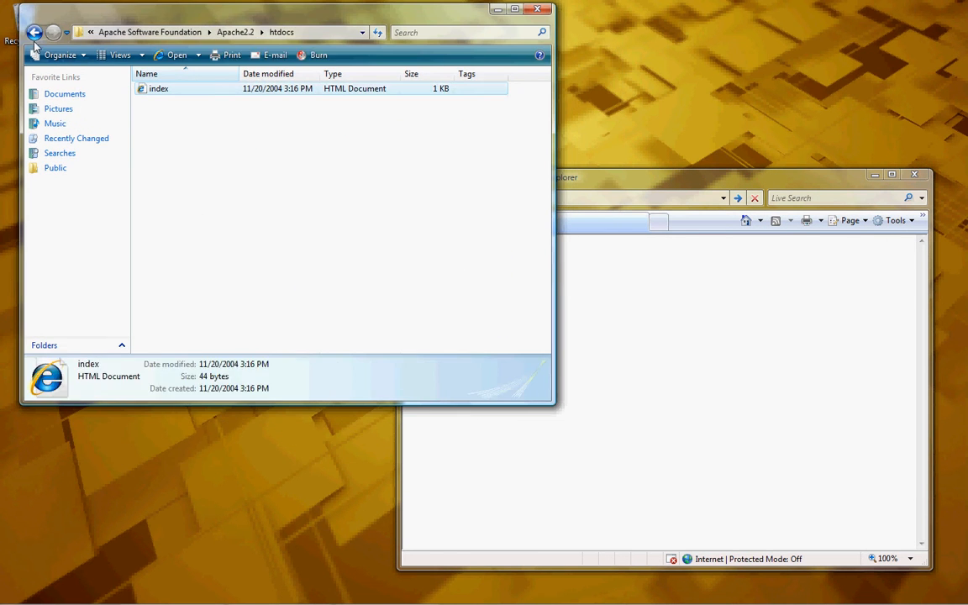
{"action": "key", "text": "BackSpace"}
{"action": "double_click", "coordinate": [159, 144]}
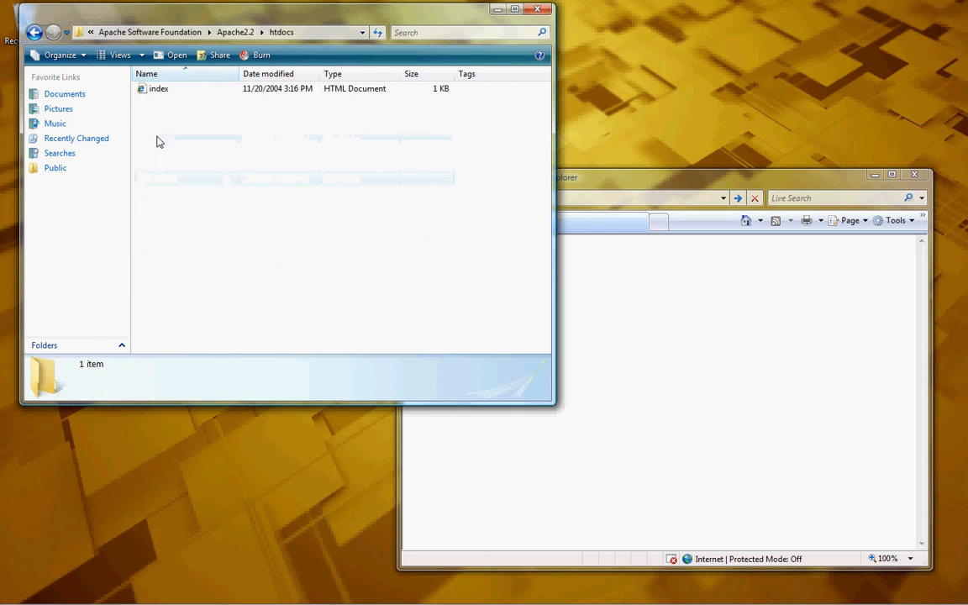
{"action": "right_click", "coordinate": [161, 91]}
{"action": "left_click", "coordinate": [655, 247]}
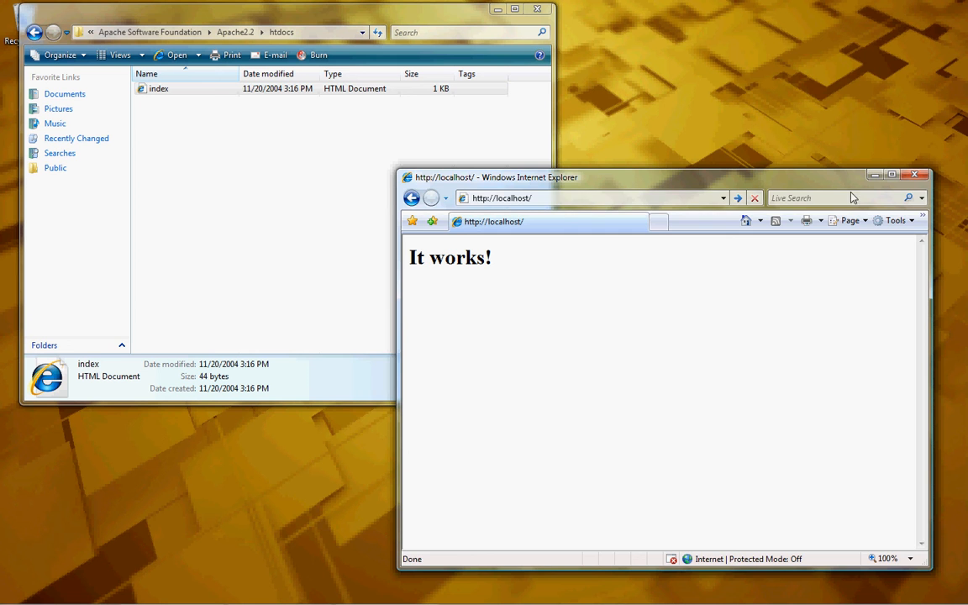
{"action": "left_click", "coordinate": [919, 176]}
- Open htdocs\index.html directly in the browser and inspect its local file address
{"action": "double_click", "coordinate": [173, 91]}
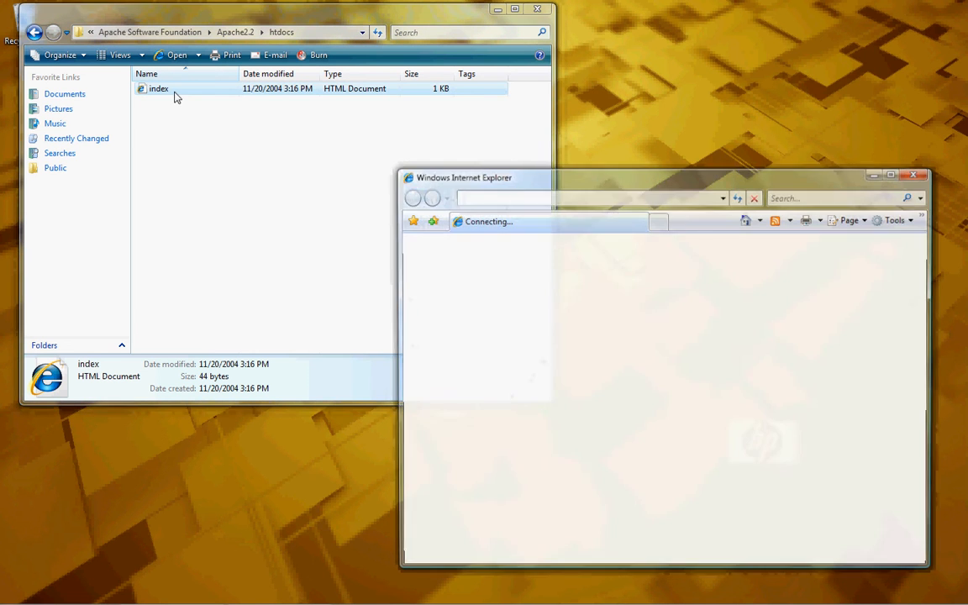
{"action": "left_click_drag", "start_coordinate": [514, 267], "coordinate": [413, 259]}
{"action": "left_click", "coordinate": [471, 267]}
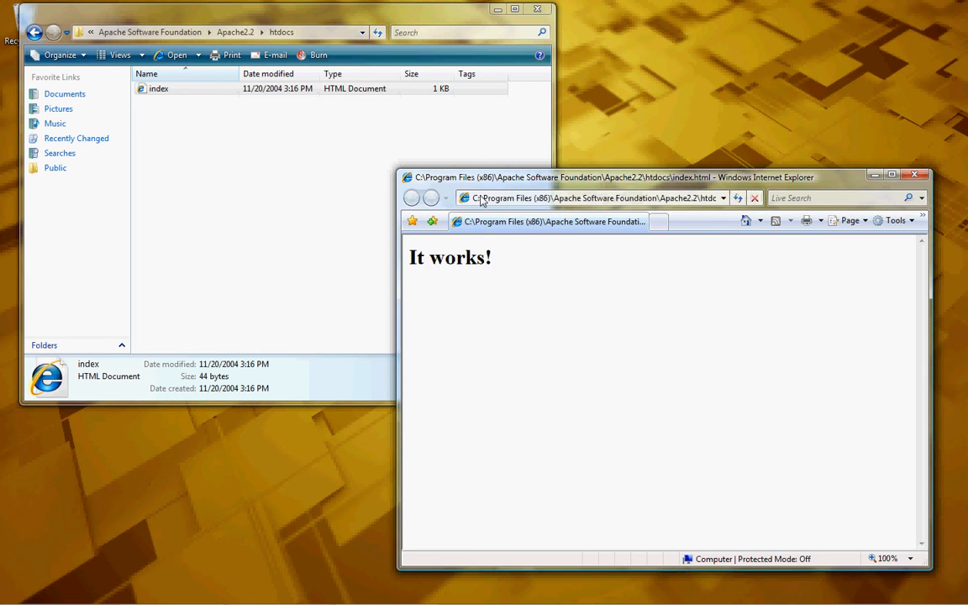
{"action": "left_click", "coordinate": [713, 204]}
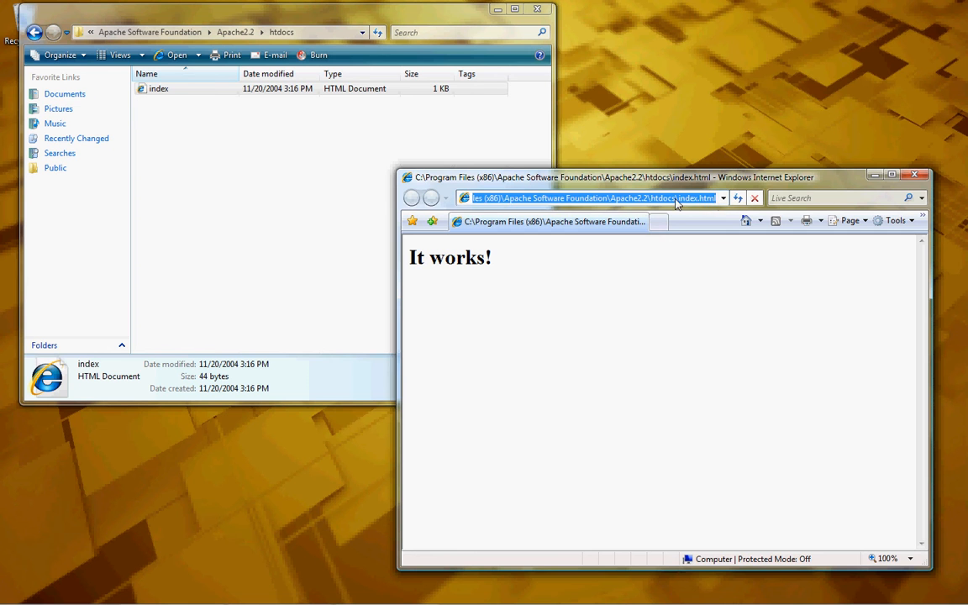
{"action": "left_click", "coordinate": [676, 204]}
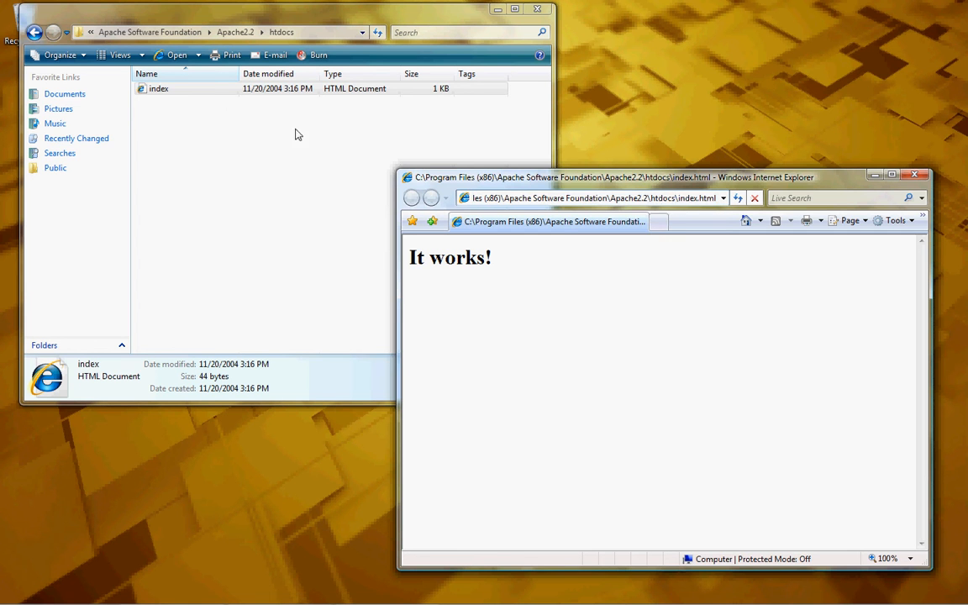
- Open index.html in Notepad via Open With to view its 'It works!' HTML, then close it
{"action": "left_click", "coordinate": [159, 90]}
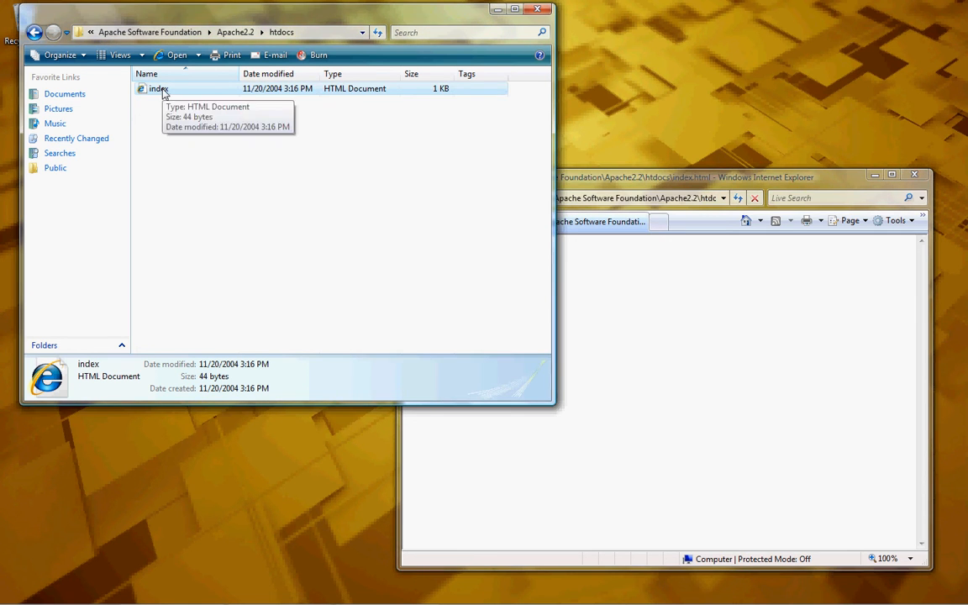
{"action": "right_click", "coordinate": [162, 89]}
{"action": "mouse_move", "coordinate": [279, 143]}
{"action": "left_click", "coordinate": [339, 158]}
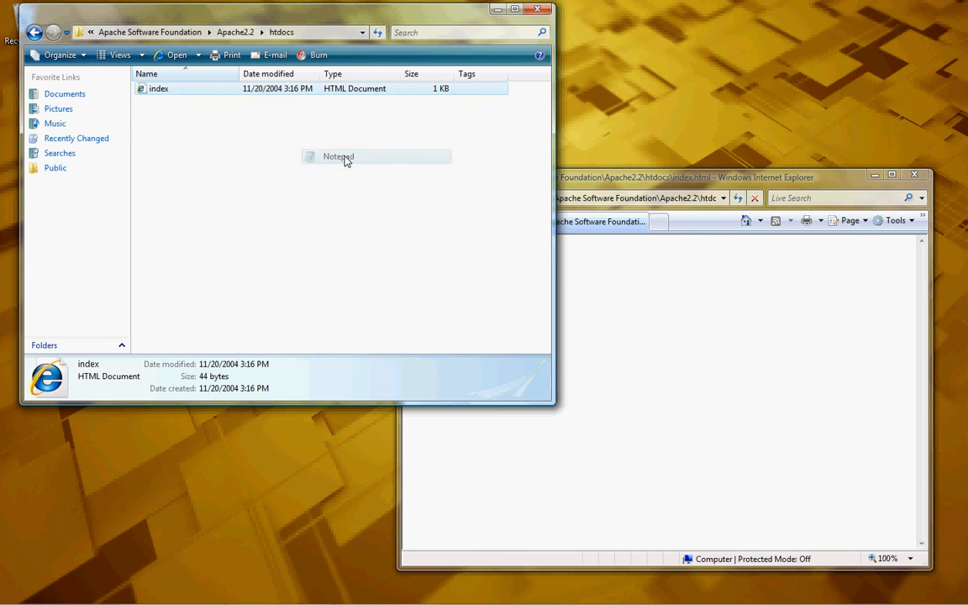
{"action": "left_click_drag", "start_coordinate": [290, 105], "coordinate": [353, 112]}
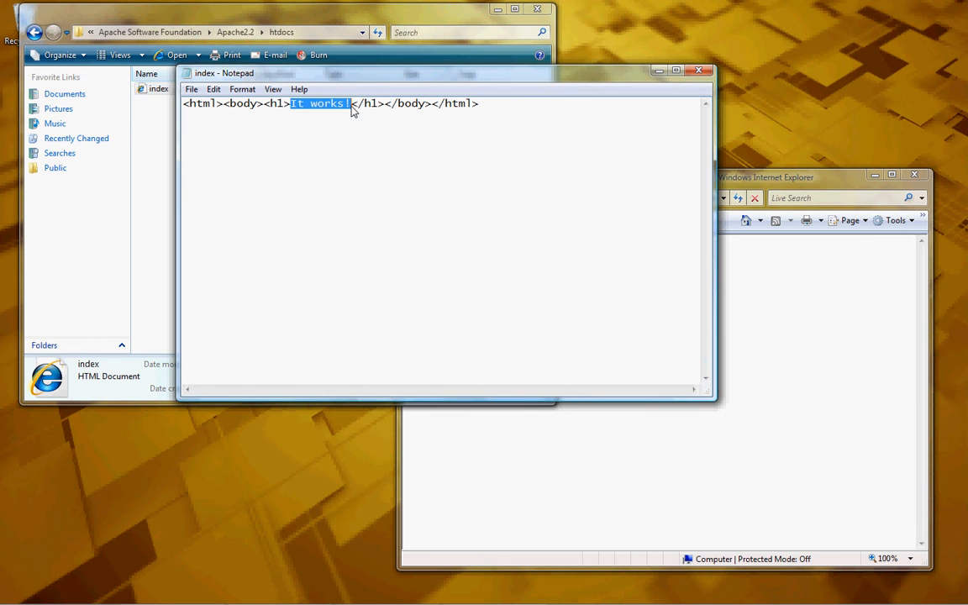
{"action": "left_click", "coordinate": [347, 204]}
{"action": "left_click_drag", "start_coordinate": [184, 105], "coordinate": [497, 113]}
{"action": "left_click", "coordinate": [349, 117]}
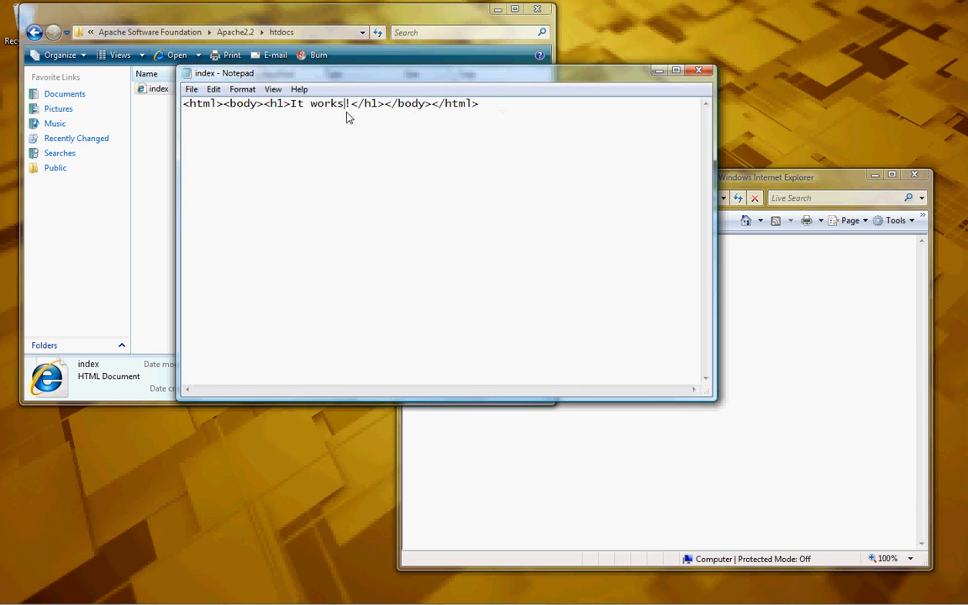
{"action": "left_click", "coordinate": [699, 70]}
{"action": "left_click", "coordinate": [600, 231]}
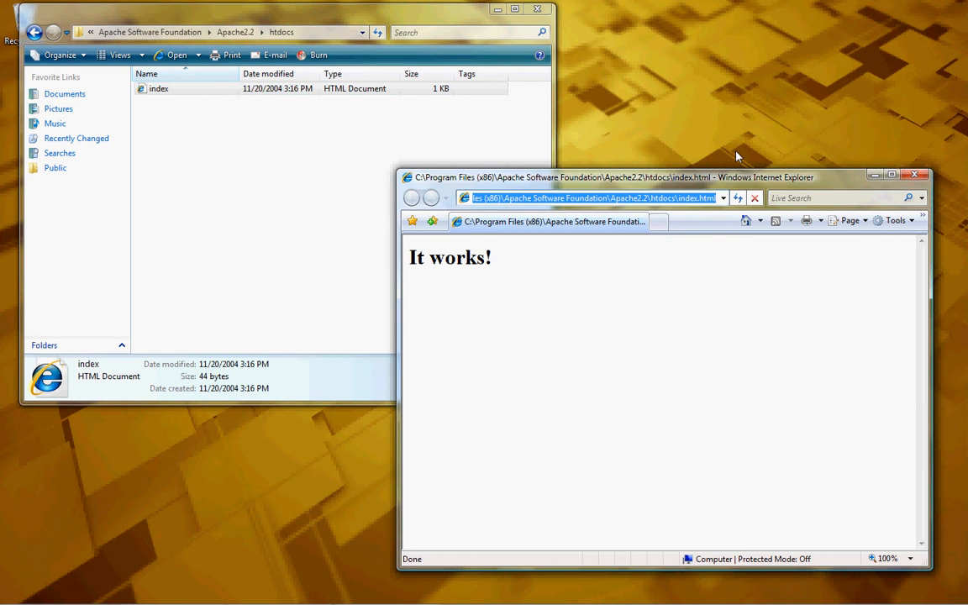
{"action": "double_click", "coordinate": [705, 204]}
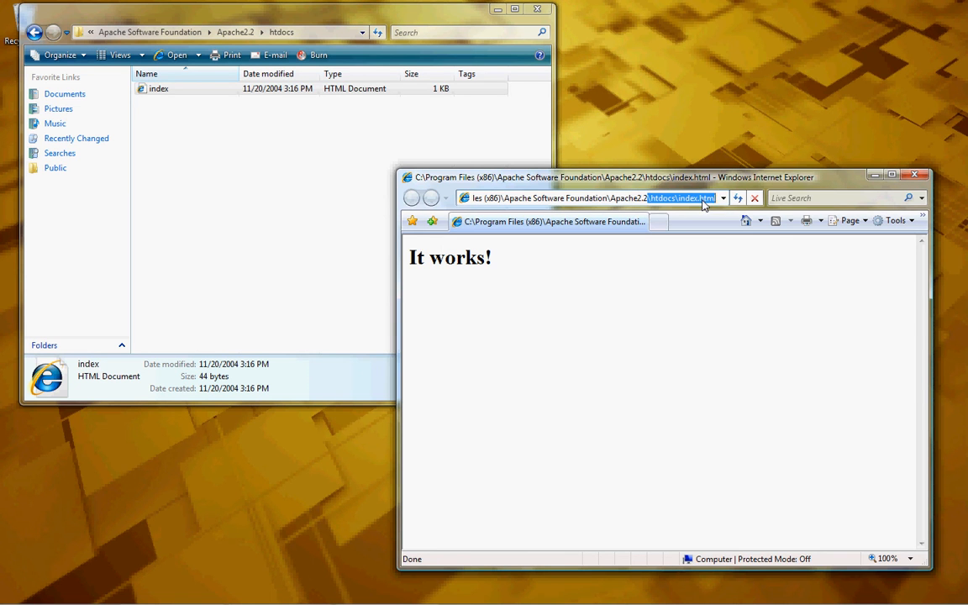
{"action": "right_click", "coordinate": [705, 204]}
{"action": "left_click", "coordinate": [744, 294]}
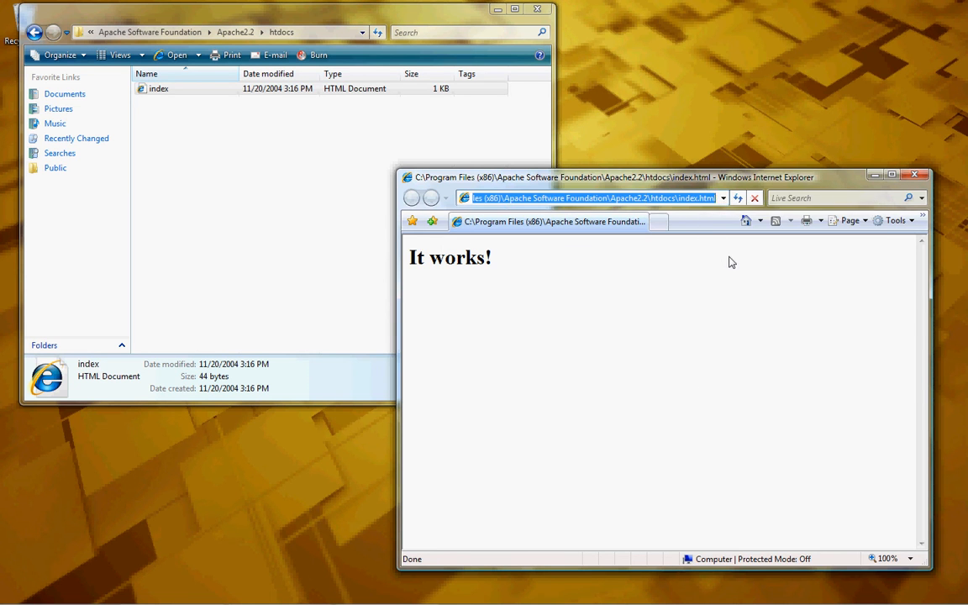
{"action": "type", "text": "loc"}
{"action": "key", "text": "Down"}
{"action": "key", "text": "Return"}
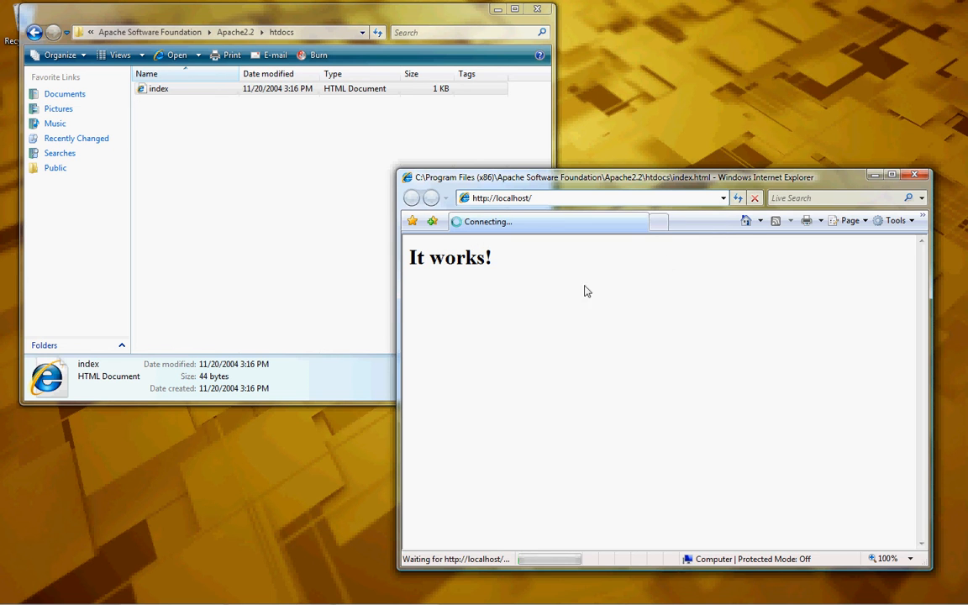
{"action": "left_click", "coordinate": [916, 177]}
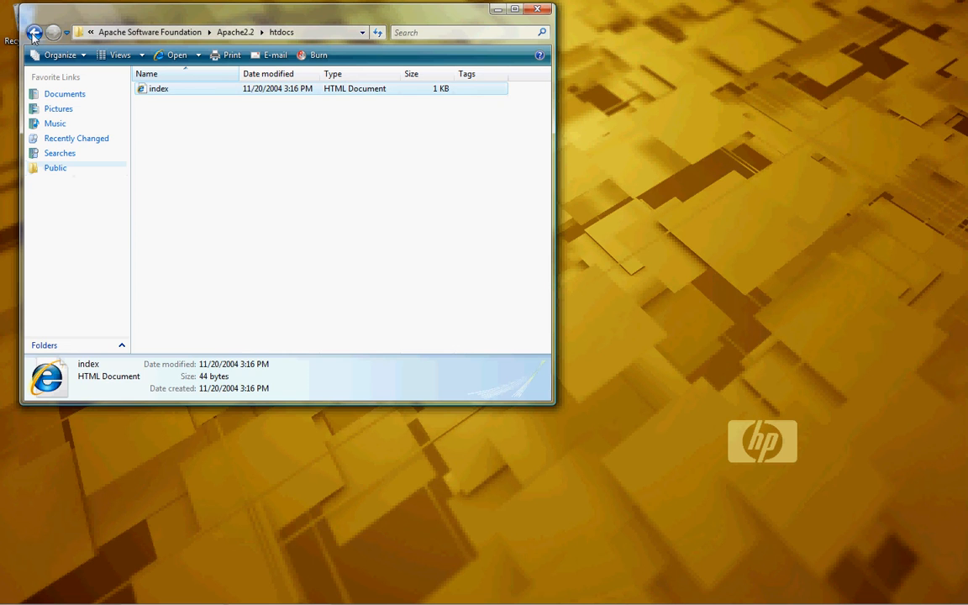
- Back in Apache2.2, enlarge the window and create a new folder named 'www' via New > Folder
{"action": "left_click", "coordinate": [33, 33]}
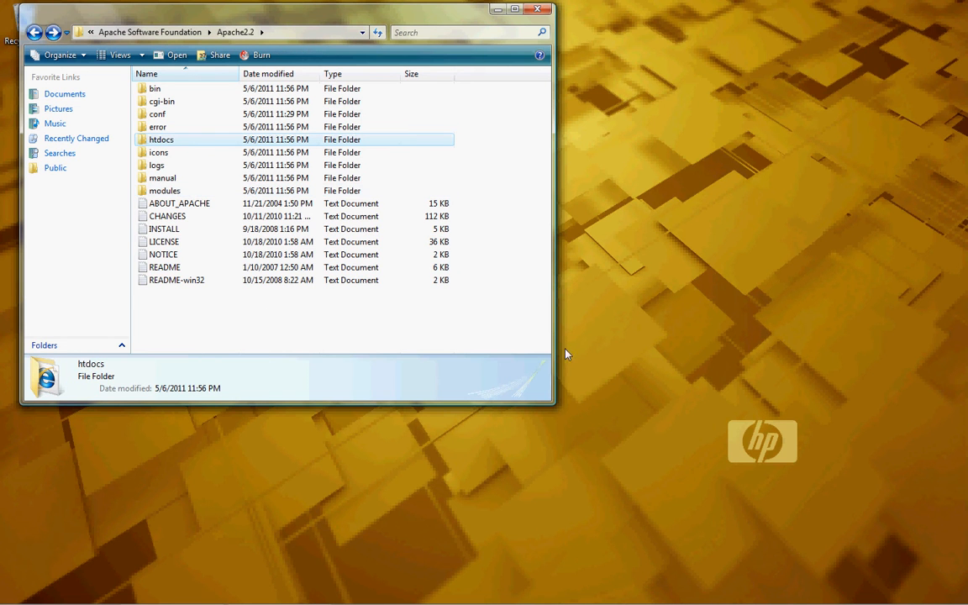
{"action": "left_click_drag", "start_coordinate": [550, 409], "coordinate": [713, 465]}
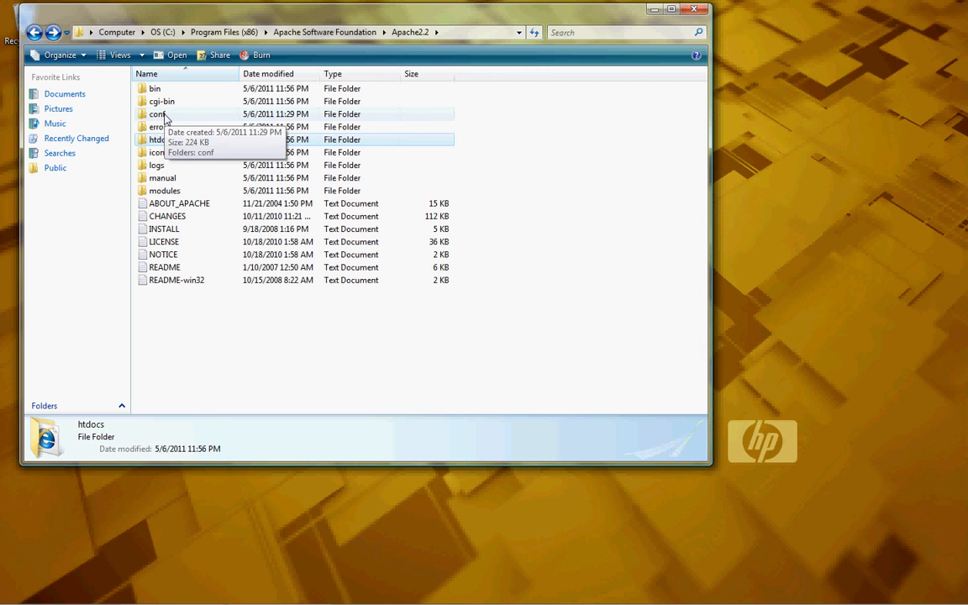
{"action": "left_click", "coordinate": [168, 321]}
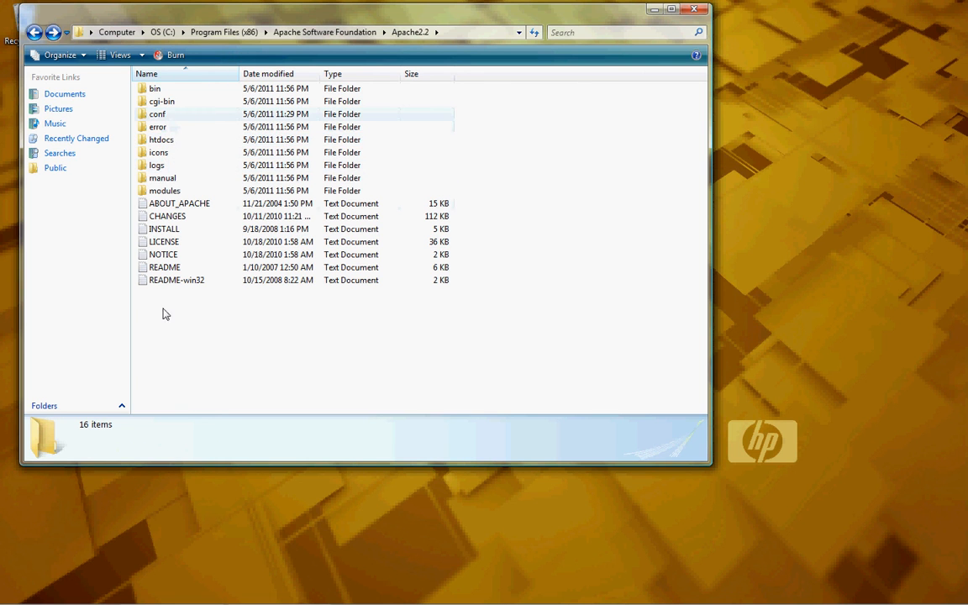
{"action": "right_click", "coordinate": [168, 352]}
{"action": "left_click", "coordinate": [158, 313]}
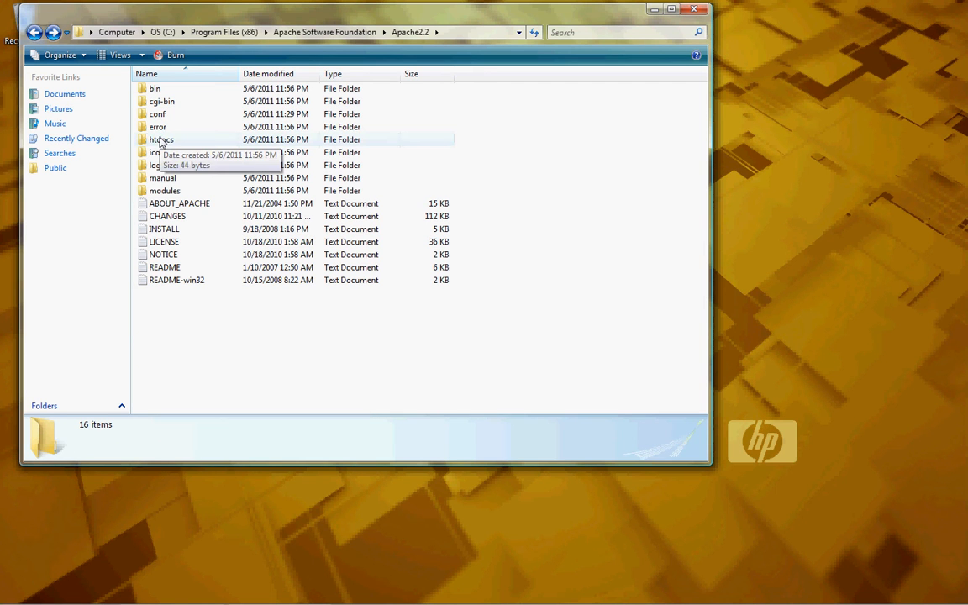
{"action": "right_click", "coordinate": [165, 314]}
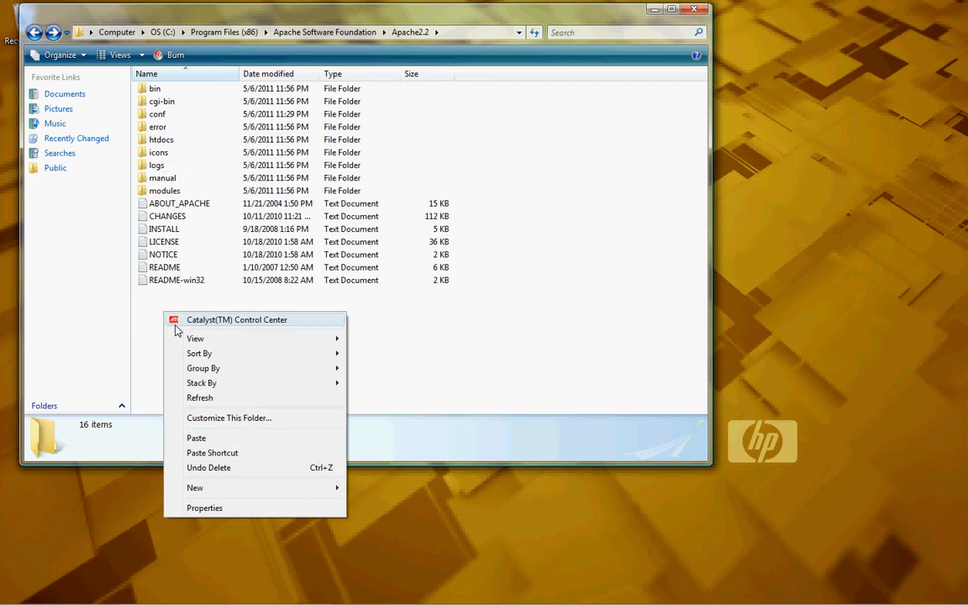
{"action": "mouse_move", "coordinate": [281, 493]}
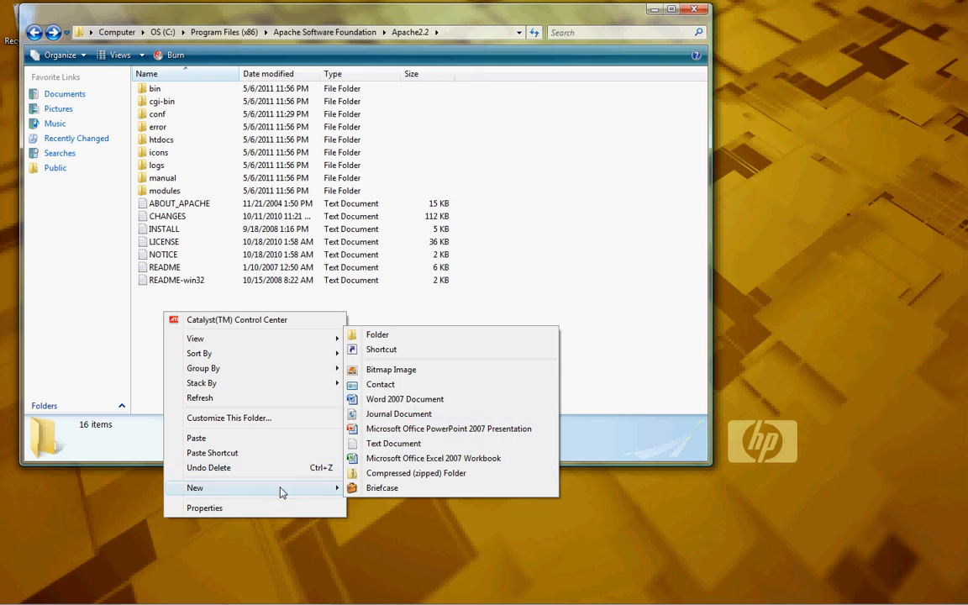
{"action": "left_click", "coordinate": [375, 337]}
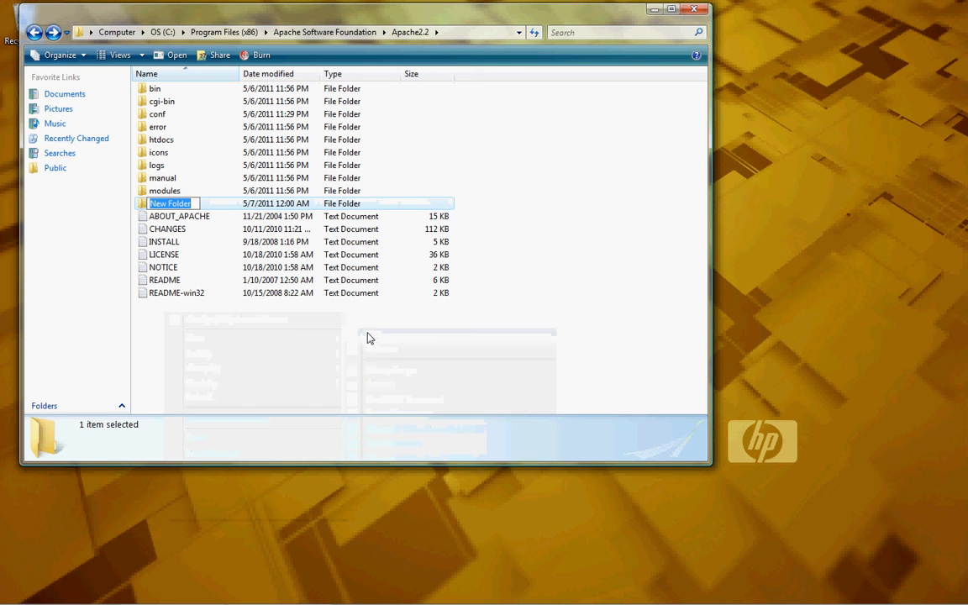
{"action": "type", "text": "www"}
{"action": "key", "text": "Return"}
{"action": "left_click", "coordinate": [203, 342]}
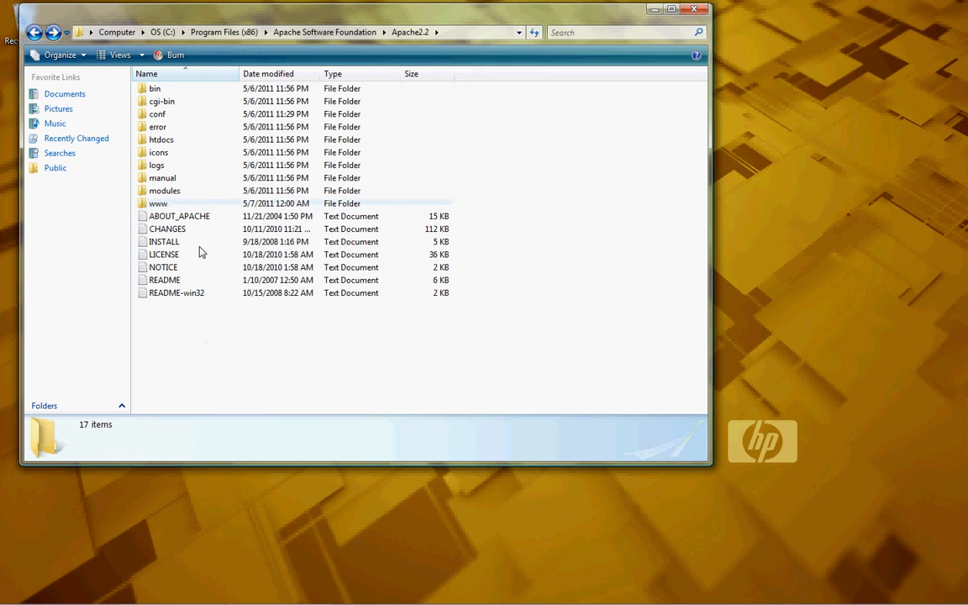
- Copy index.html from htdocs and paste it into the www folder
{"action": "left_click", "coordinate": [159, 205]}
{"action": "left_click", "coordinate": [161, 140]}
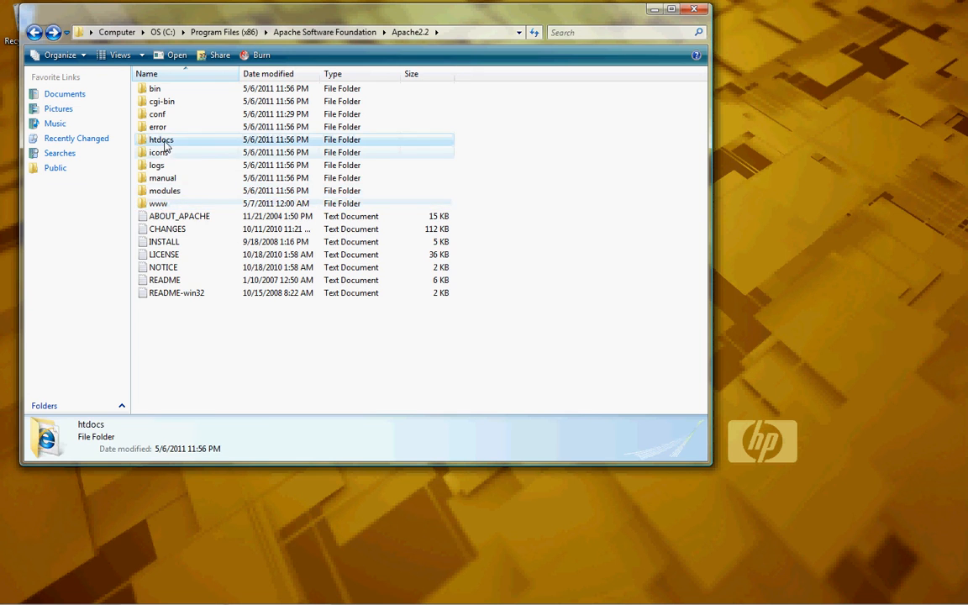
{"action": "double_click", "coordinate": [162, 140]}
{"action": "right_click", "coordinate": [163, 91]}
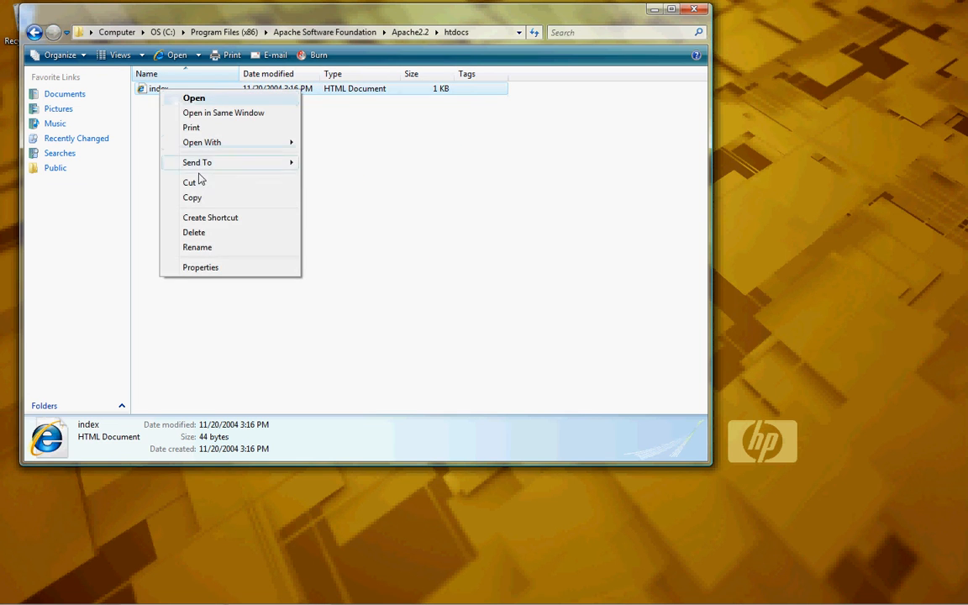
{"action": "left_click", "coordinate": [194, 198]}
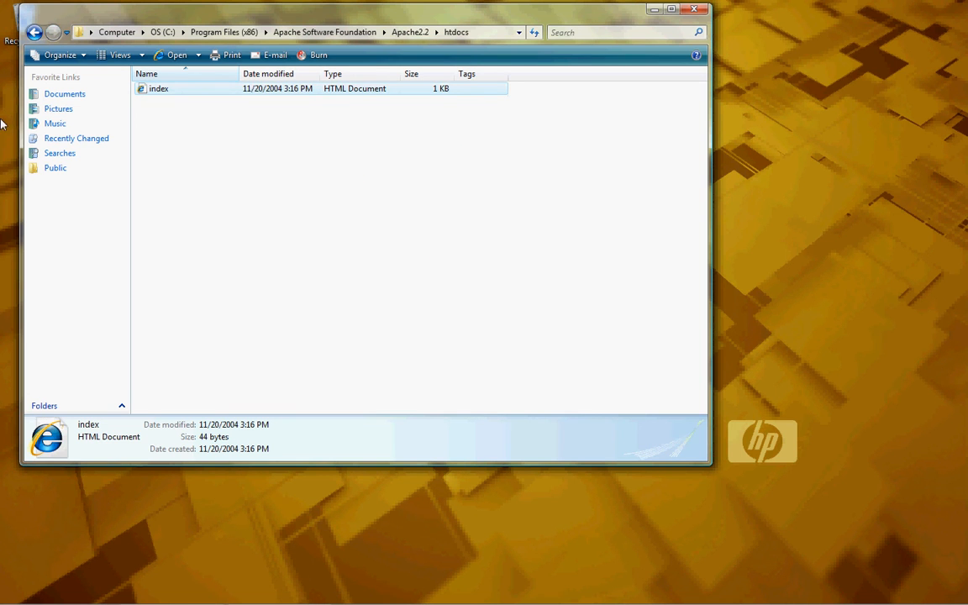
{"action": "left_click", "coordinate": [35, 32]}
{"action": "left_click", "coordinate": [159, 204]}
{"action": "double_click", "coordinate": [165, 206]}
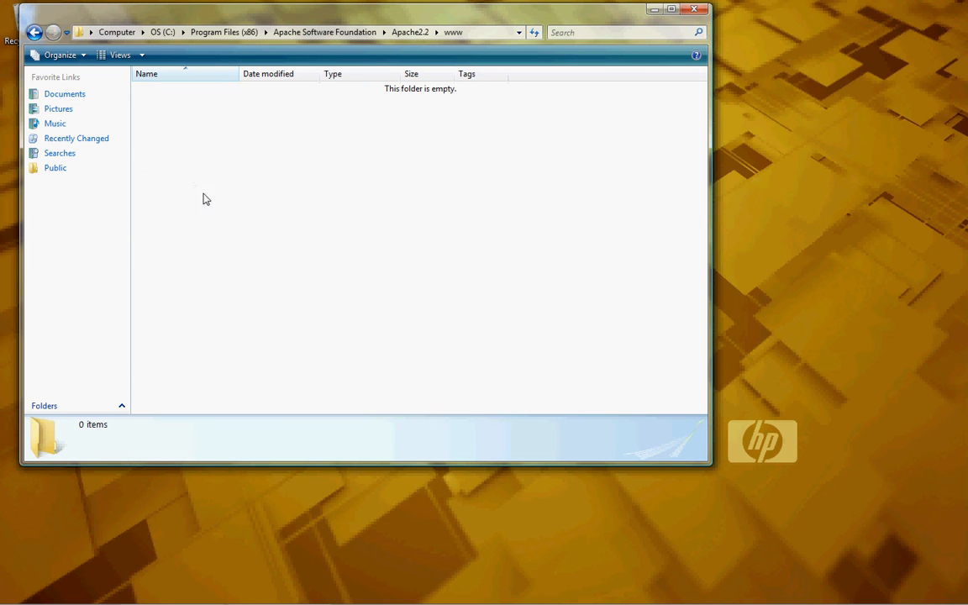
{"action": "right_click", "coordinate": [194, 184]}
{"action": "left_click", "coordinate": [227, 308]}
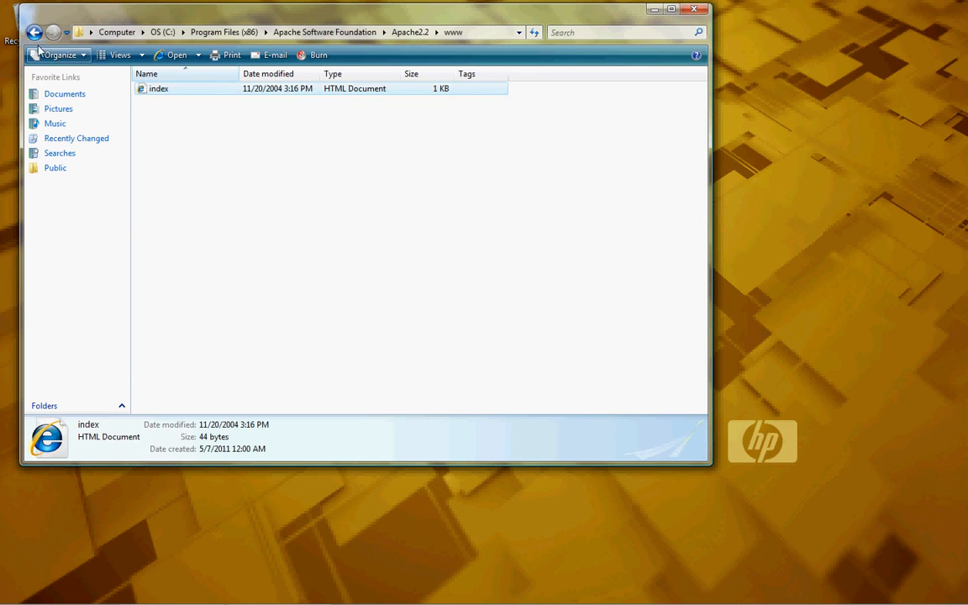
- Delete the original index.html from htdocs to the Recycle Bin and check htdocs is empty
{"action": "key", "text": "BackSpace"}
{"action": "double_click", "coordinate": [160, 141]}
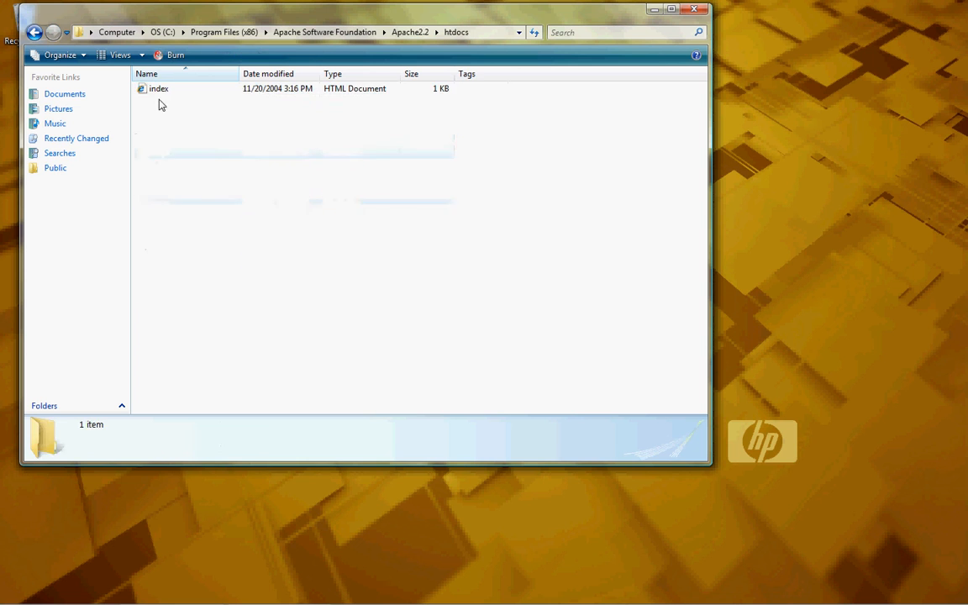
{"action": "left_click", "coordinate": [158, 89]}
{"action": "key", "text": "Delete"}
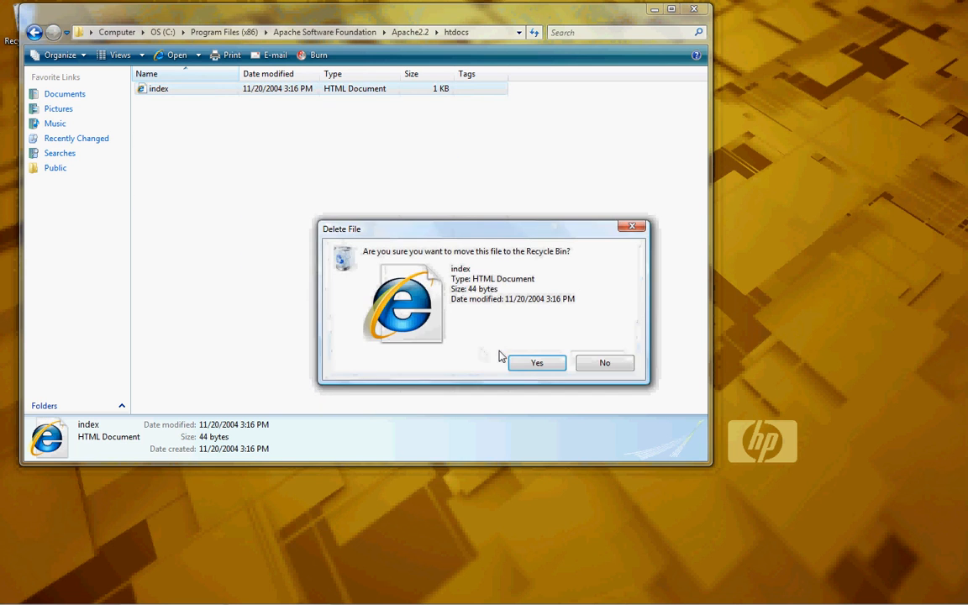
{"action": "left_click", "coordinate": [528, 359]}
{"action": "left_click", "coordinate": [40, 35]}
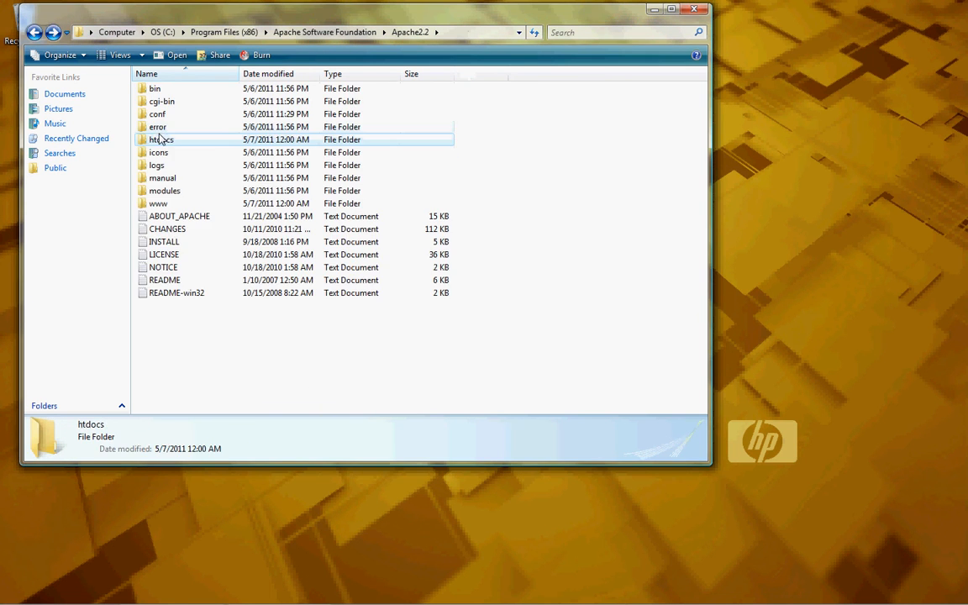
{"action": "double_click", "coordinate": [157, 141]}
{"action": "left_click", "coordinate": [37, 32]}
- Open www\index.html in the browser to check it shows 'It works!', then close it
{"action": "double_click", "coordinate": [144, 188]}
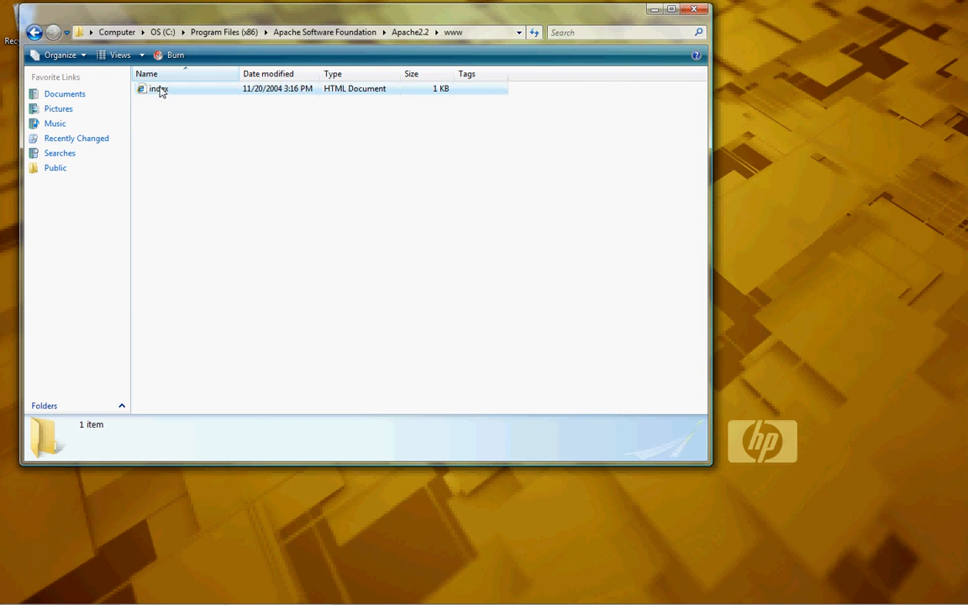
{"action": "double_click", "coordinate": [159, 90]}
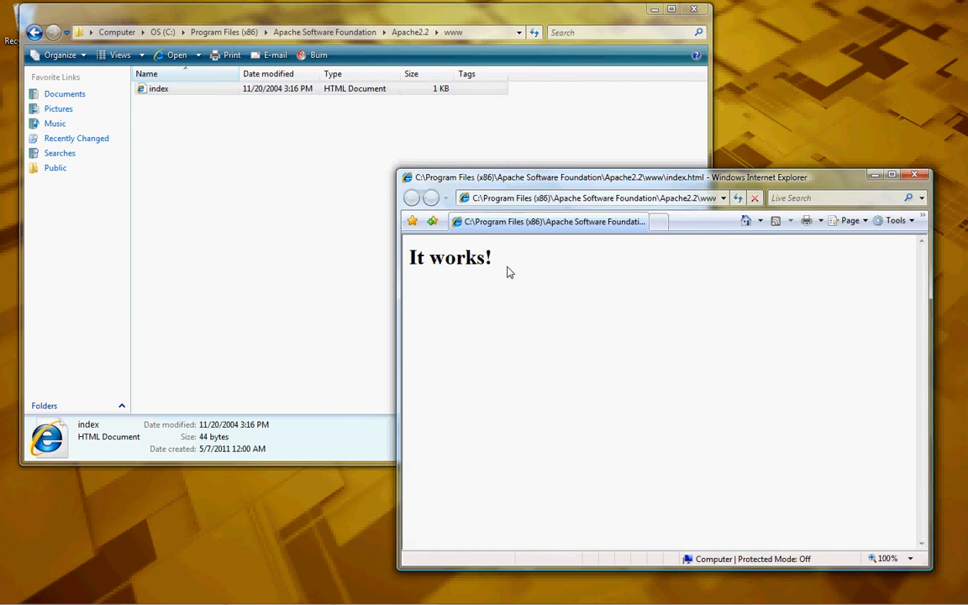
{"action": "left_click", "coordinate": [918, 174]}
{"action": "left_click", "coordinate": [34, 32]}
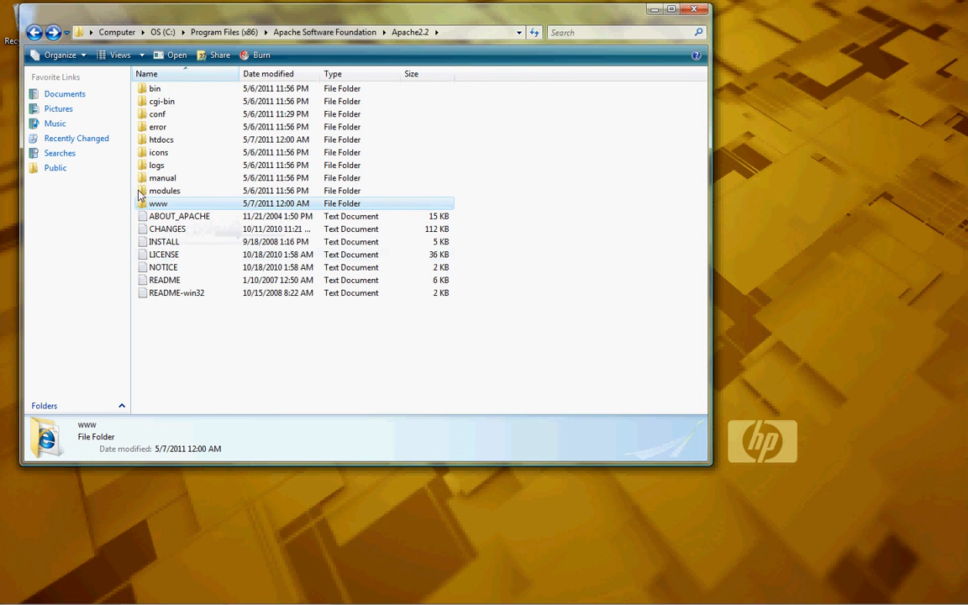
{"action": "left_click", "coordinate": [33, 595]}
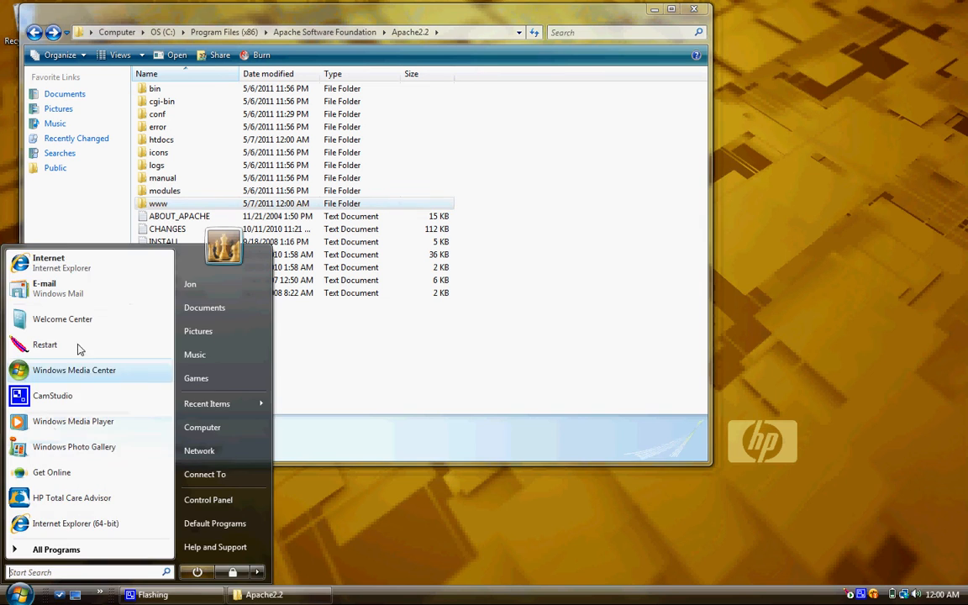
{"action": "left_click", "coordinate": [84, 265]}
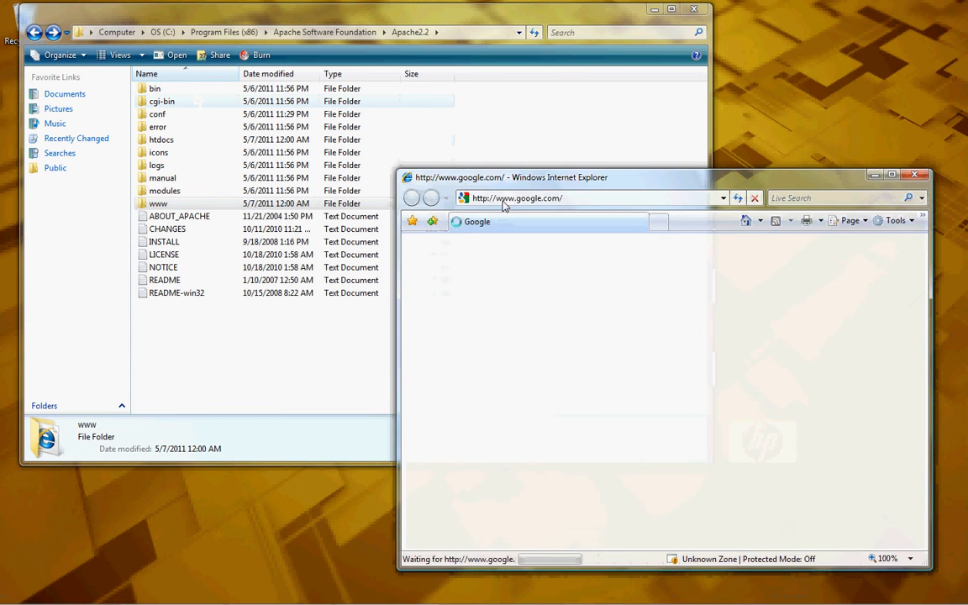
{"action": "type", "text": "local"}
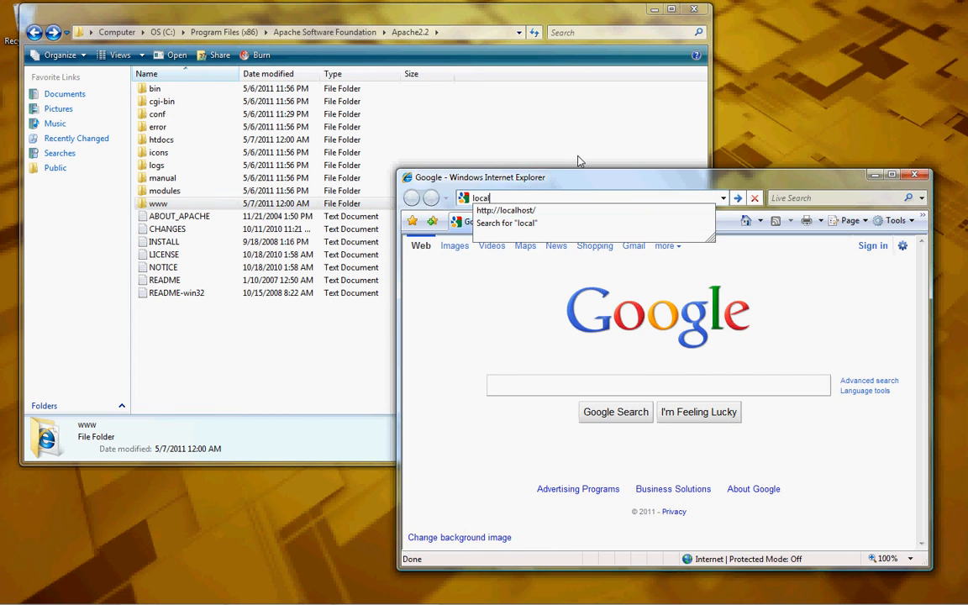
{"action": "key", "text": "Down"}
{"action": "key", "text": "Return"}
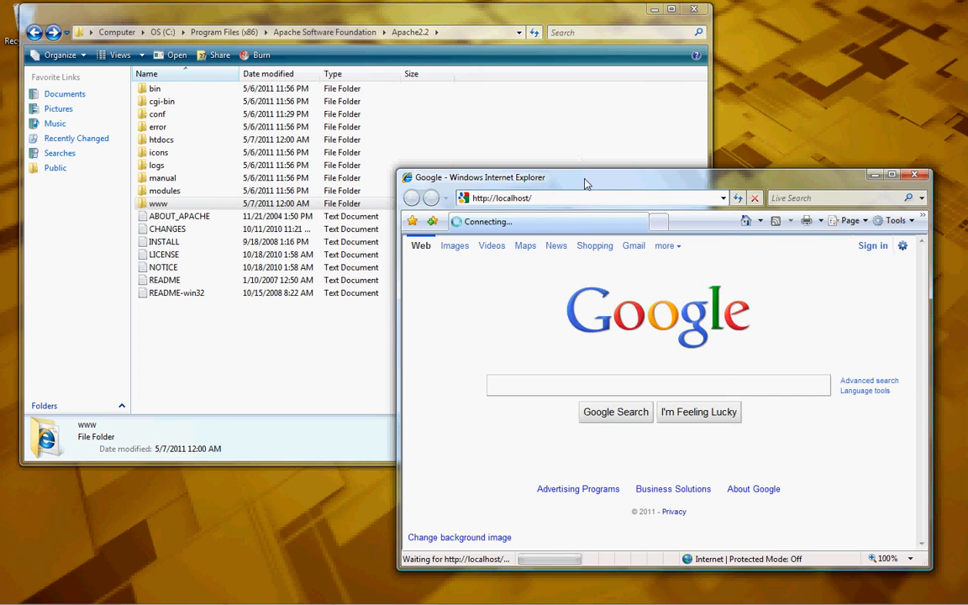
{"action": "left_click_drag", "start_coordinate": [584, 179], "coordinate": [585, 113]}
{"action": "triple_click", "coordinate": [430, 198]}
{"action": "left_click", "coordinate": [503, 196]}
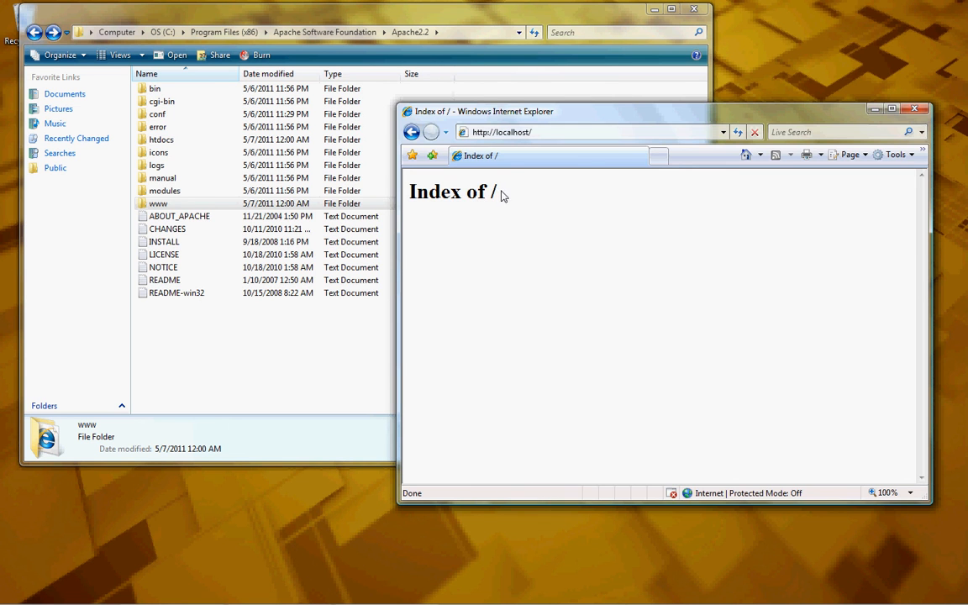
{"action": "double_click", "coordinate": [159, 140]}
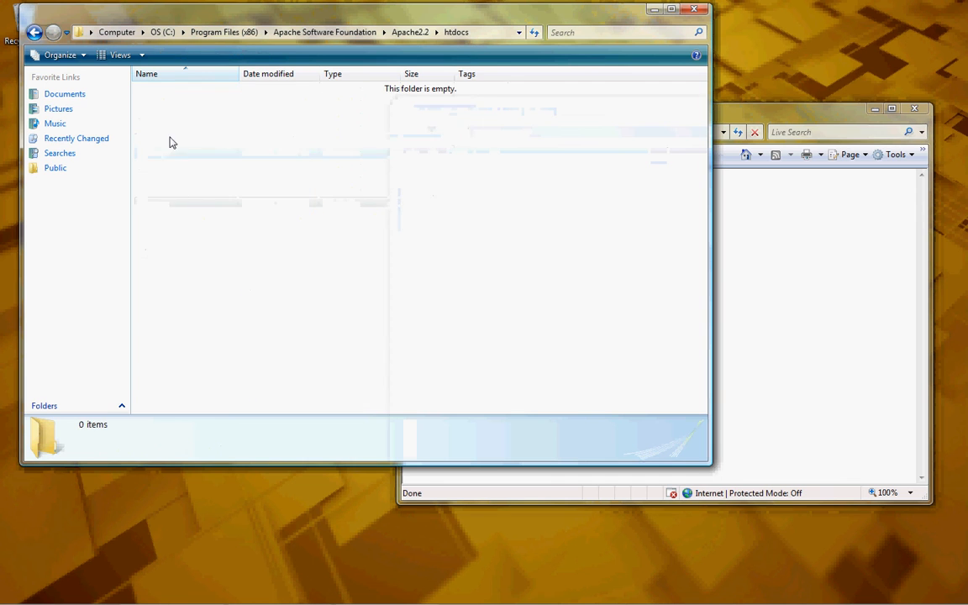
{"action": "left_click", "coordinate": [33, 33]}
{"action": "left_click", "coordinate": [807, 187]}
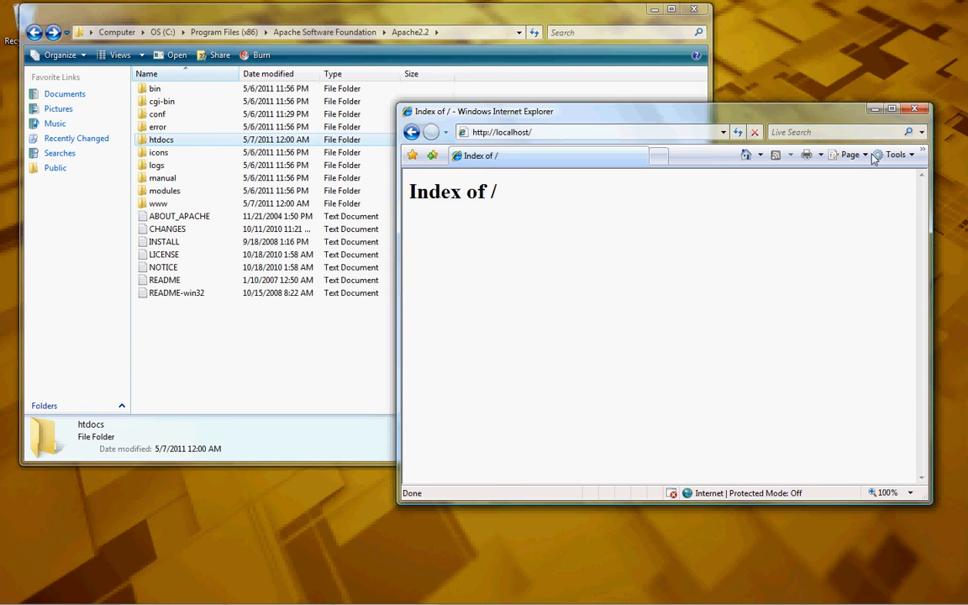
{"action": "left_click", "coordinate": [917, 109]}
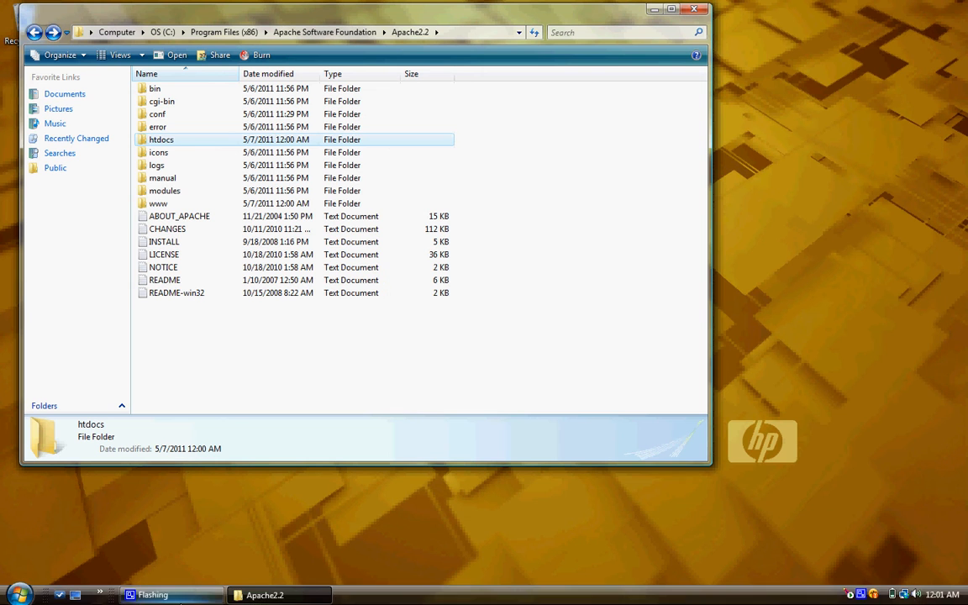
- Open conf\httpd.conf, find the first 'htdocs' path, change it to 'www', and save
{"action": "double_click", "coordinate": [158, 114]}
{"action": "double_click", "coordinate": [158, 126]}
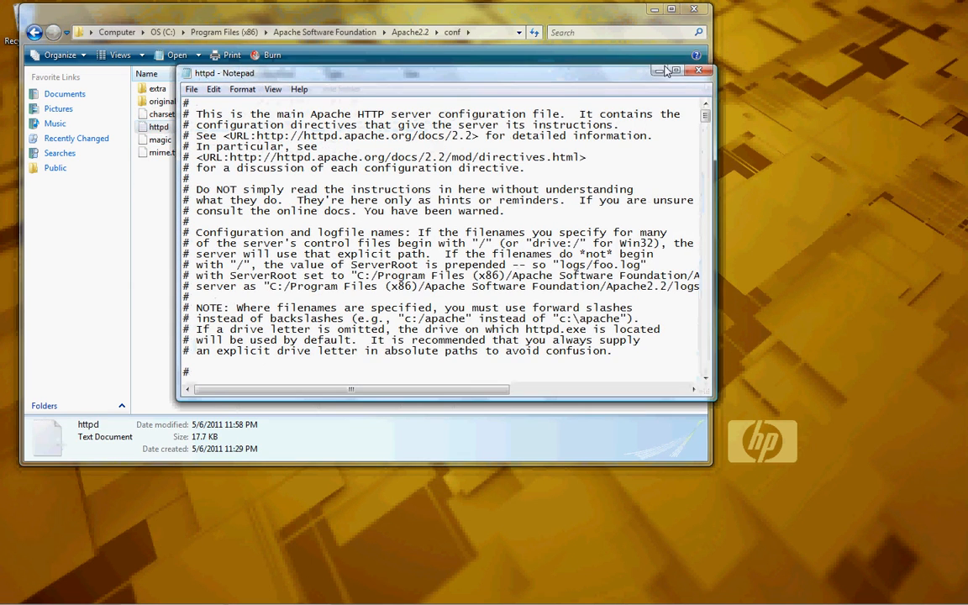
{"action": "left_click", "coordinate": [676, 70]}
{"action": "left_click", "coordinate": [11, 19]}
{"action": "mouse_move", "coordinate": [34, 29]}
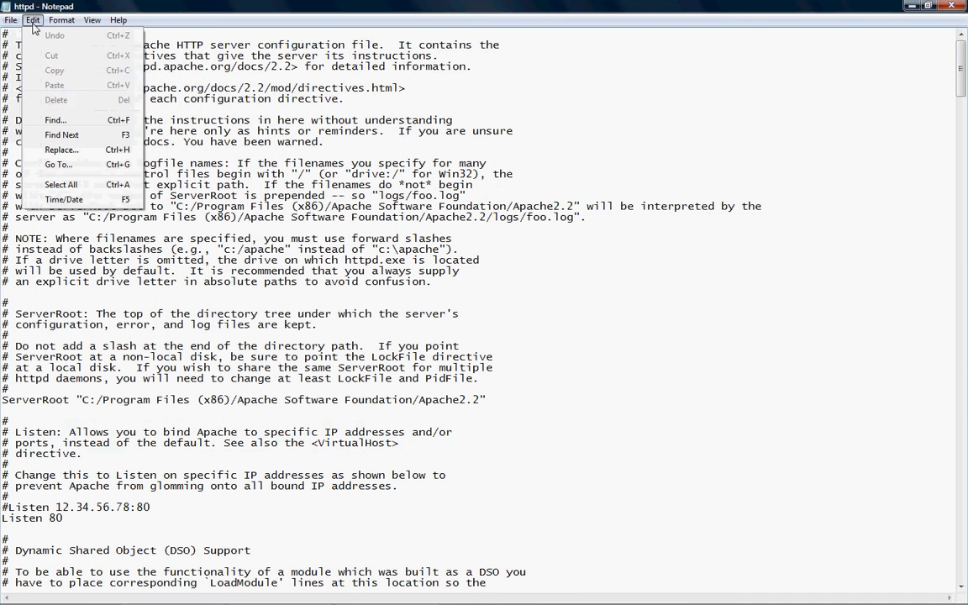
{"action": "left_click", "coordinate": [55, 120]}
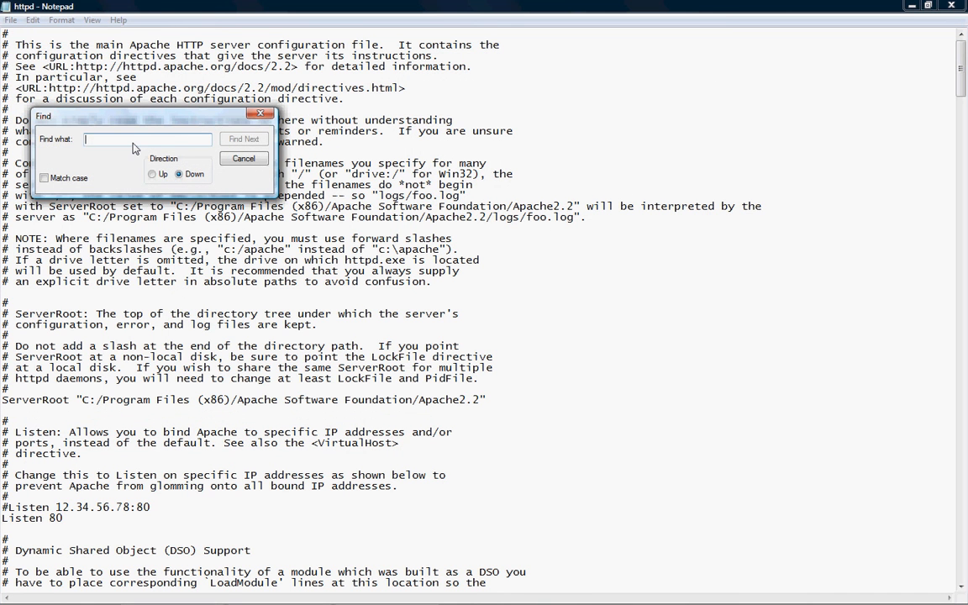
{"action": "type", "text": "htdocs"}
{"action": "key", "text": "Return"}
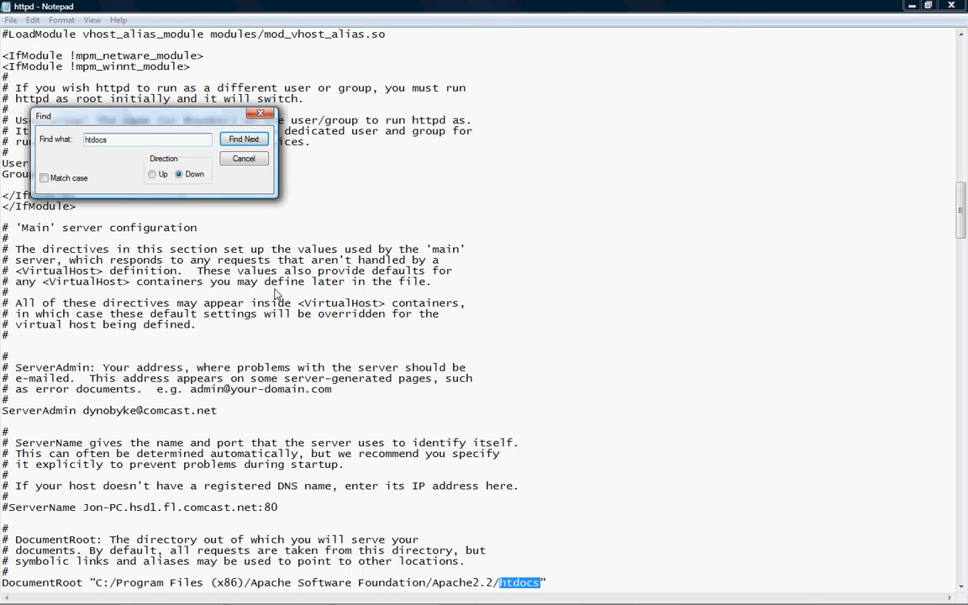
{"action": "left_click", "coordinate": [260, 159]}
{"action": "scroll", "coordinate": [460, 386], "scroll_direction": "down", "scroll_amount": 2}
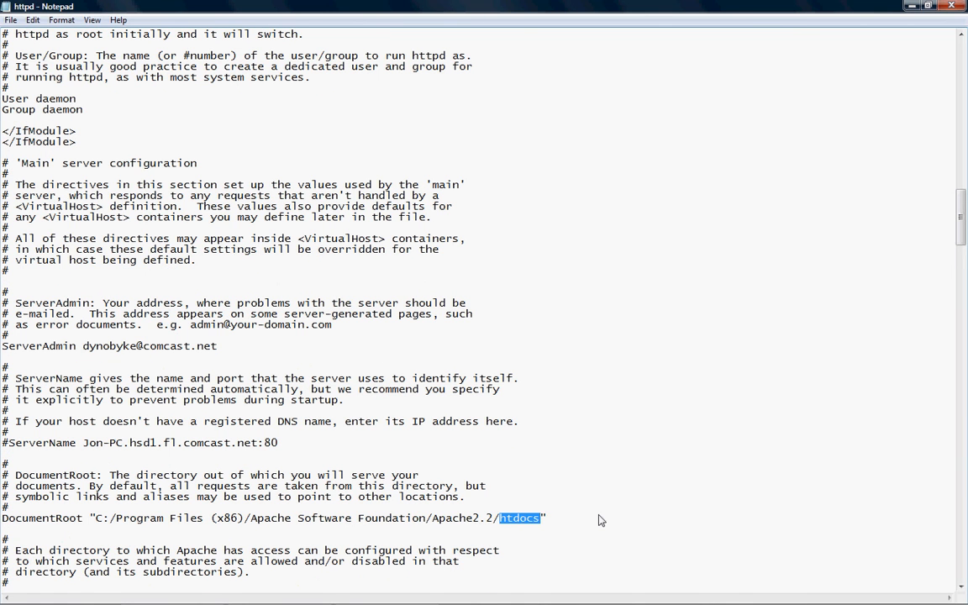
{"action": "type", "text": "www"}
{"action": "left_click", "coordinate": [11, 19]}
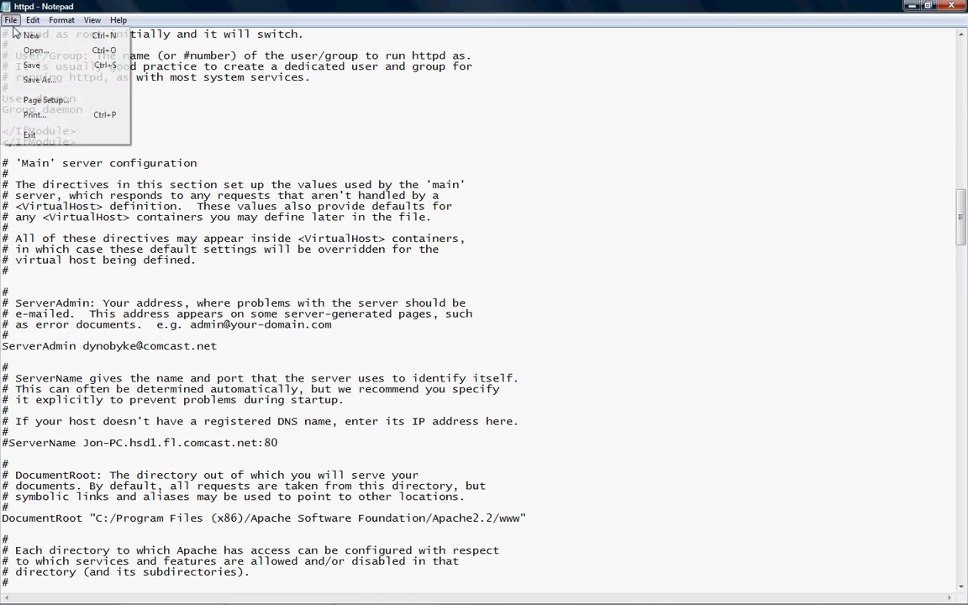
{"action": "left_click", "coordinate": [32, 64]}
- Change the next 'htdocs' occurrence to 'www', save httpd.conf, and close Notepad
{"action": "left_click", "coordinate": [32, 19]}
{"action": "left_click", "coordinate": [64, 118]}
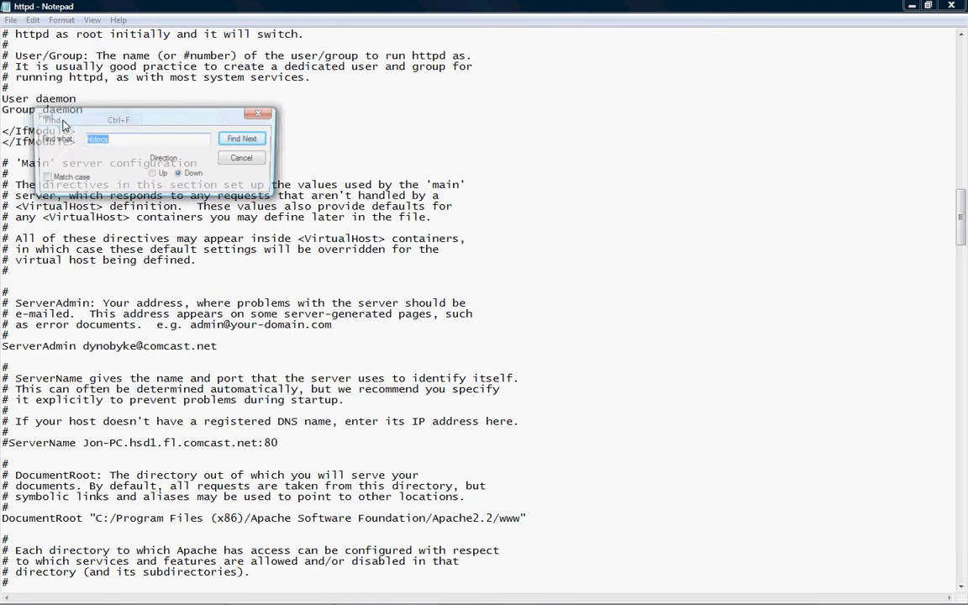
{"action": "left_click", "coordinate": [244, 139]}
{"action": "left_click", "coordinate": [243, 159]}
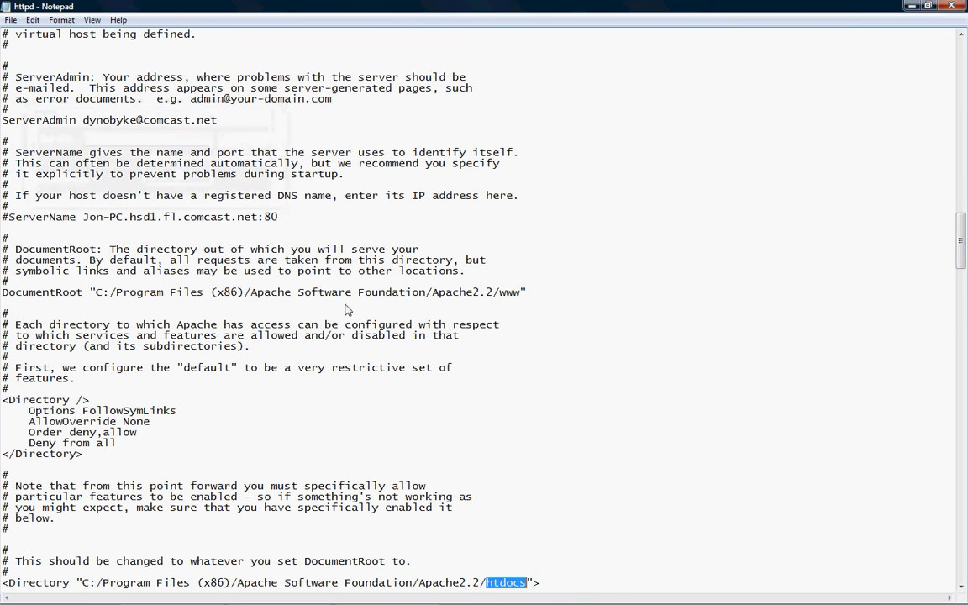
{"action": "type", "text": "www"}
{"action": "left_click", "coordinate": [11, 19]}
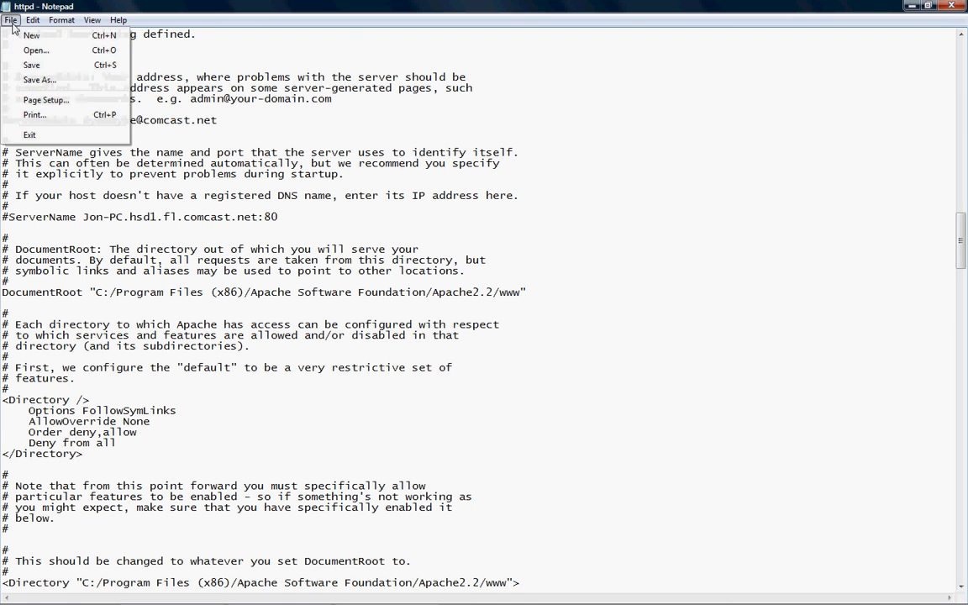
{"action": "left_click", "coordinate": [34, 63]}
{"action": "left_click", "coordinate": [952, 6]}
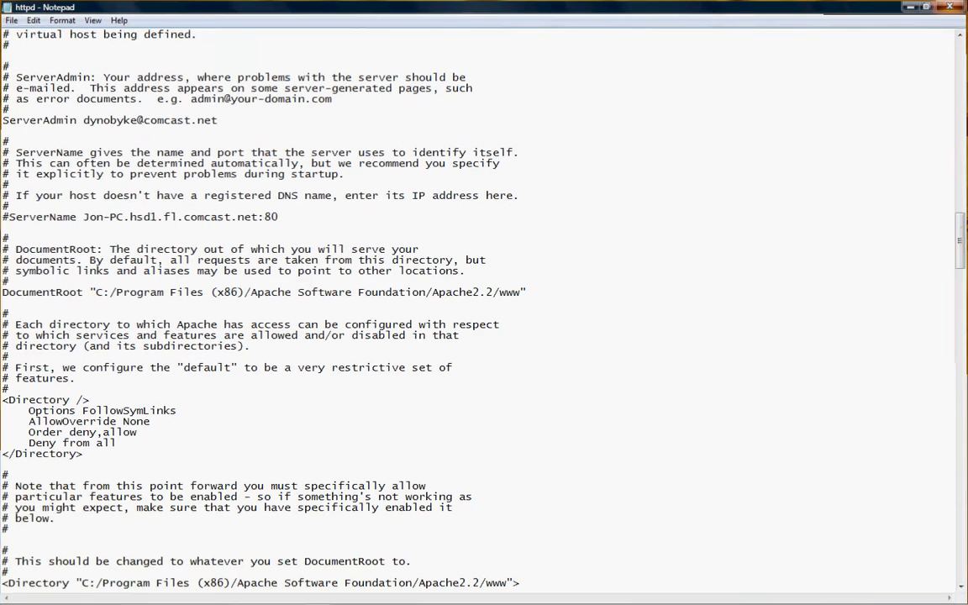
{"action": "left_click", "coordinate": [34, 33]}
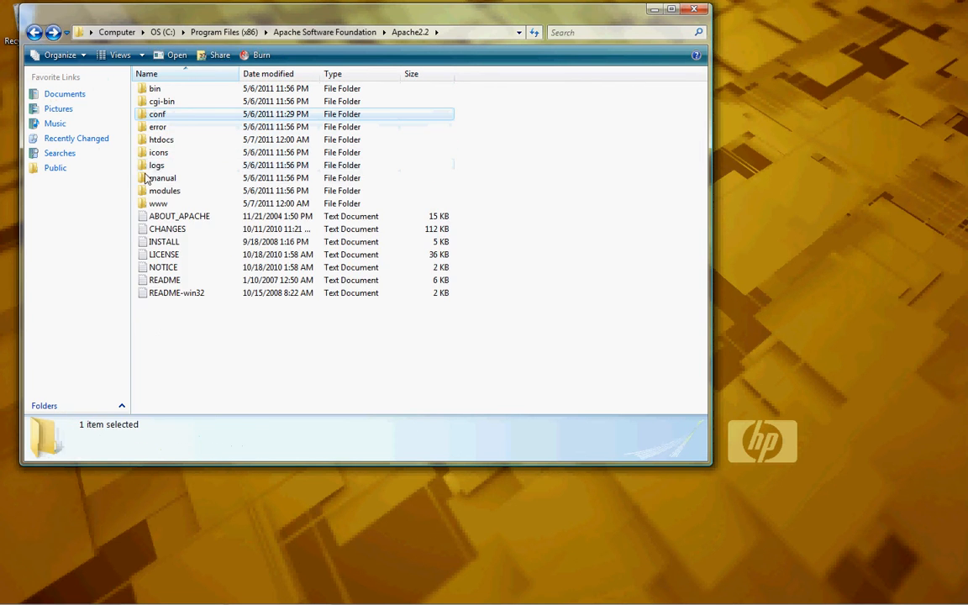
{"action": "double_click", "coordinate": [145, 197]}
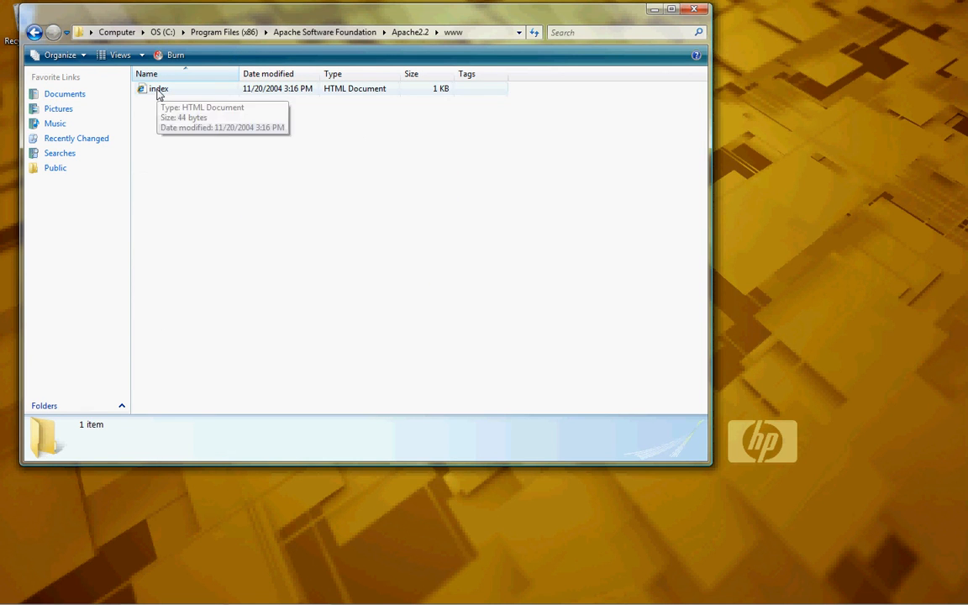
{"action": "double_click", "coordinate": [158, 92]}
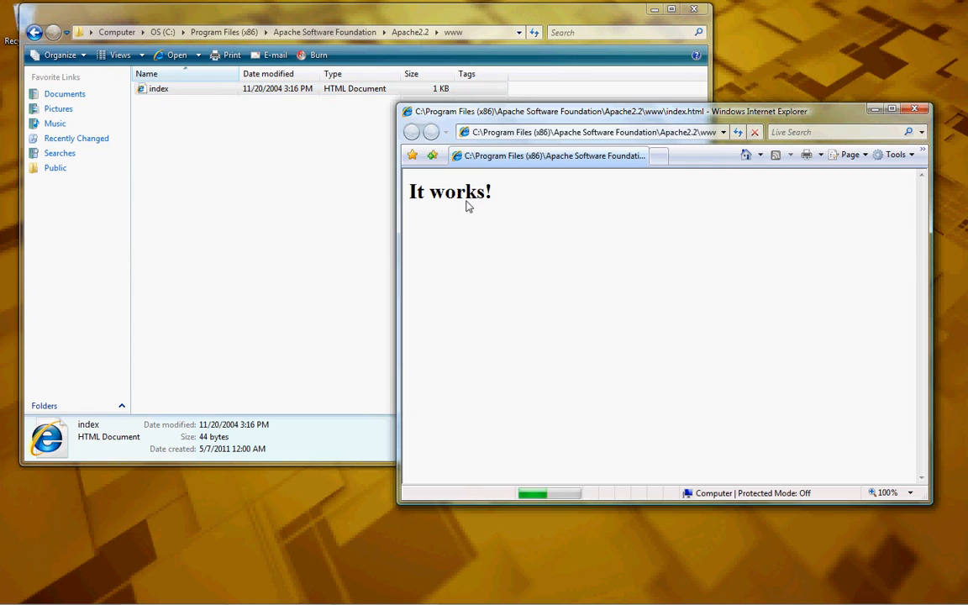
{"action": "left_click", "coordinate": [543, 134]}
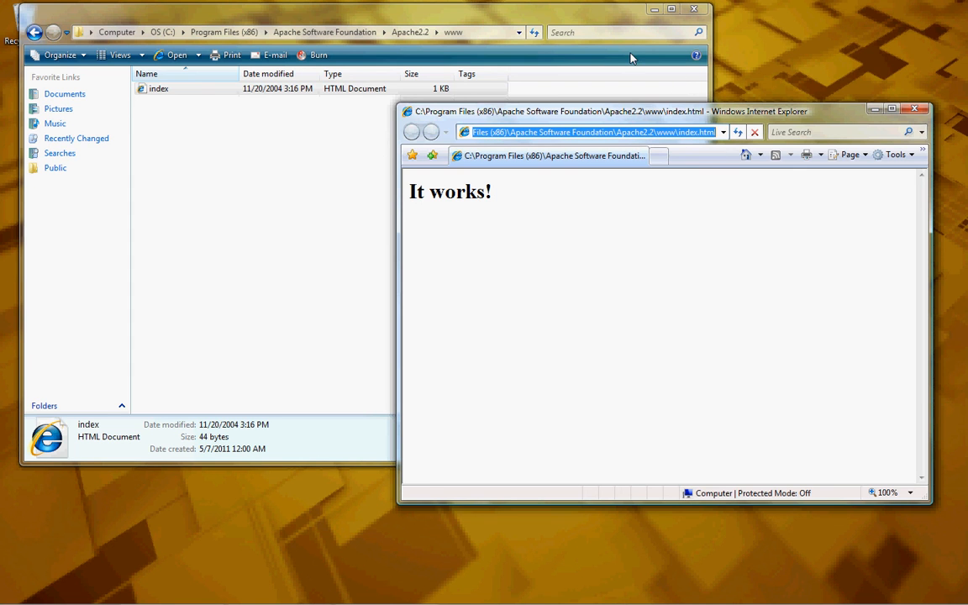
{"action": "type", "text": "local"}
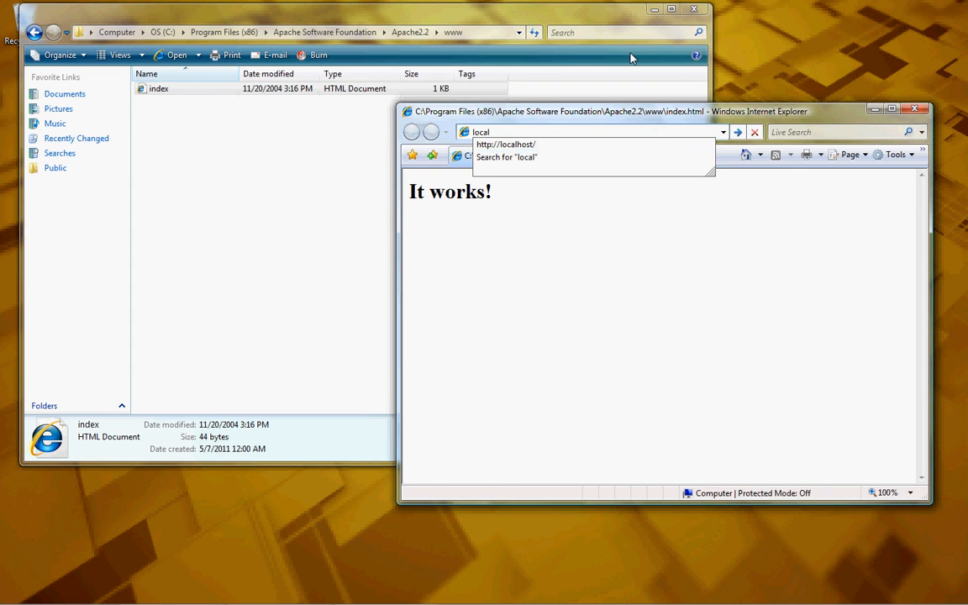
{"action": "key", "text": "Down"}
{"action": "key", "text": "Return"}
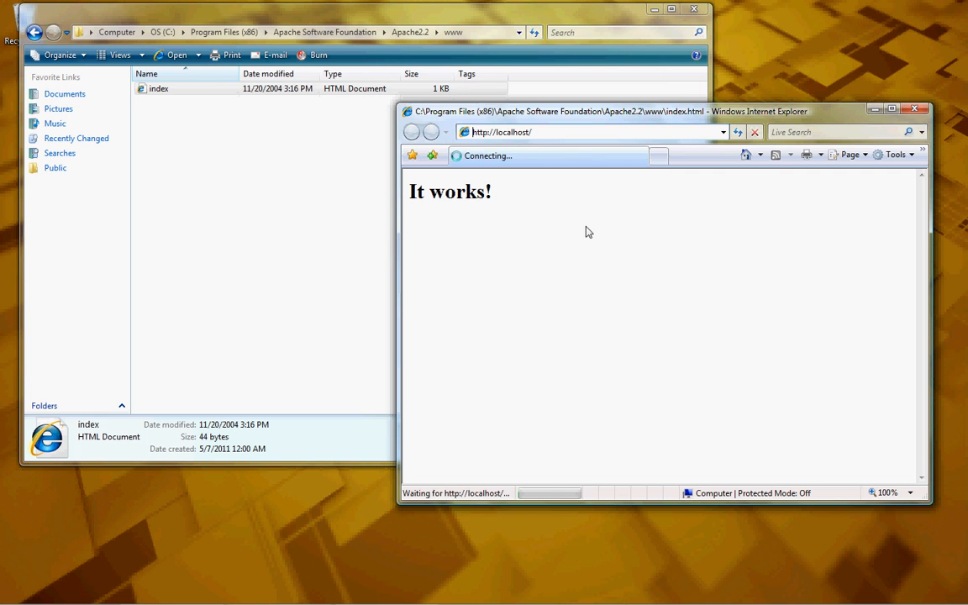
{"action": "left_click_drag", "start_coordinate": [506, 194], "coordinate": [404, 203]}
{"action": "left_click", "coordinate": [538, 202]}
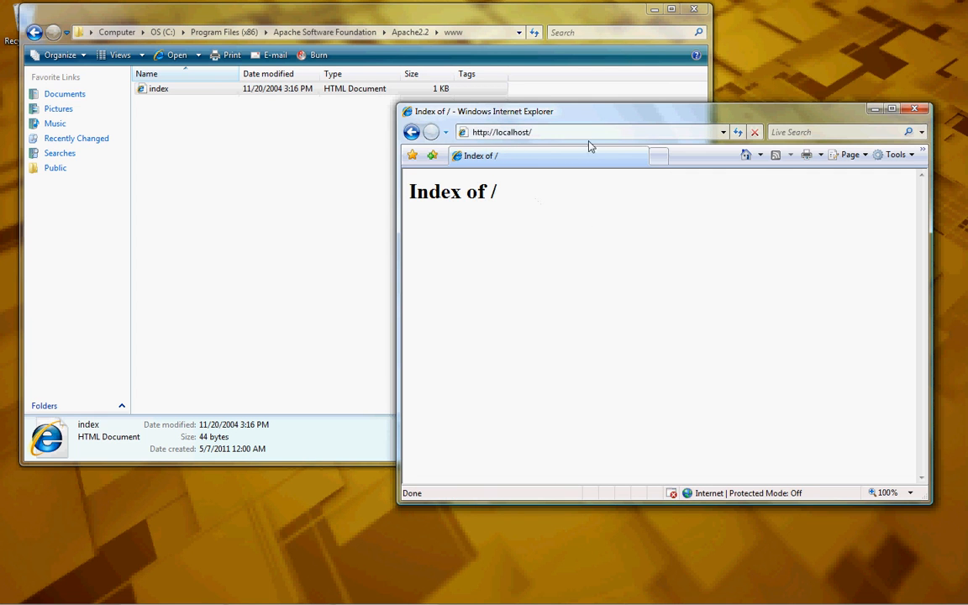
- Return Explorer to the www folder and close the browser showing 'Index of /'
{"action": "left_click", "coordinate": [195, 94]}
{"action": "key", "text": "BackSpace"}
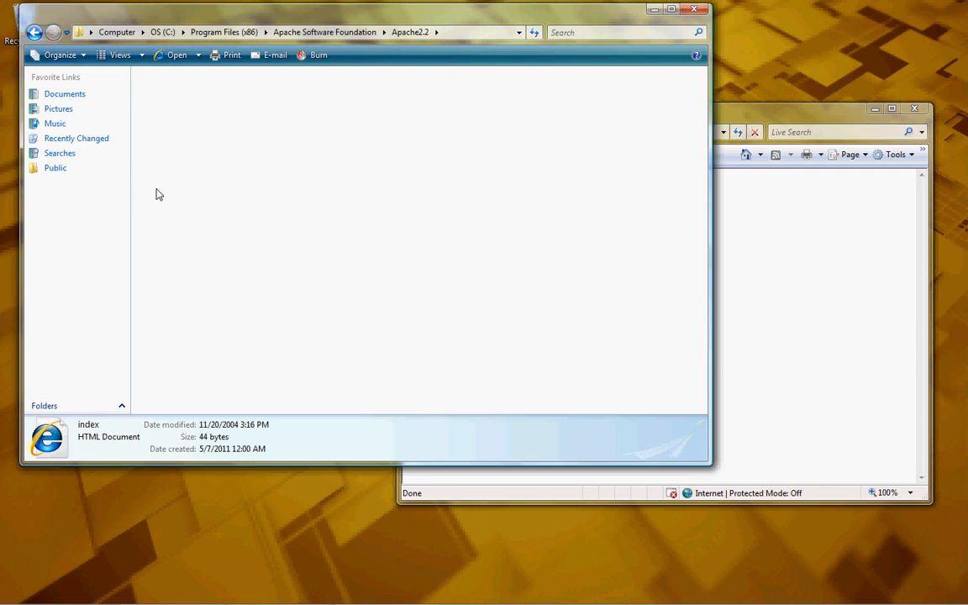
{"action": "left_click", "coordinate": [53, 34]}
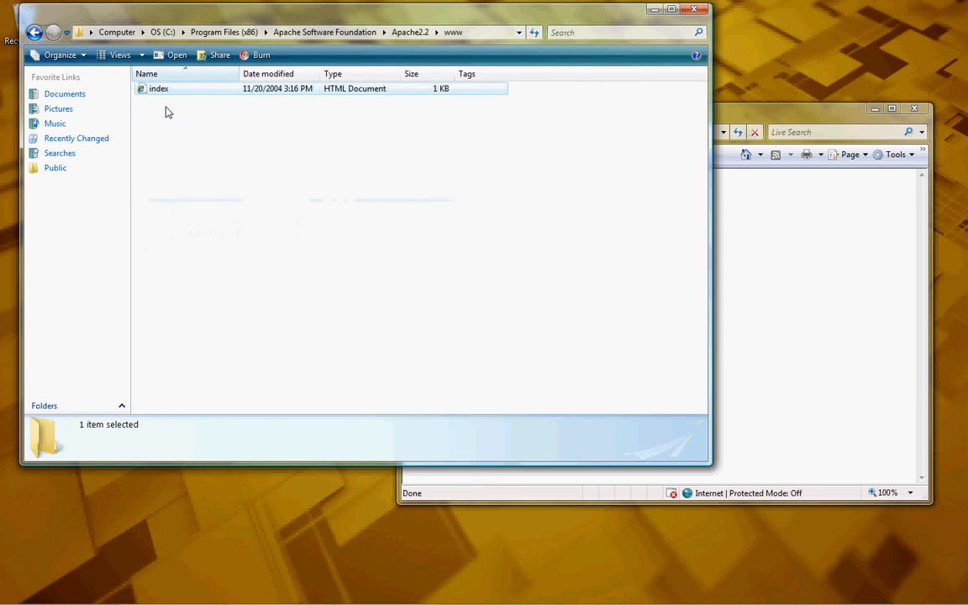
{"action": "left_click", "coordinate": [734, 188]}
{"action": "left_click_drag", "start_coordinate": [499, 197], "coordinate": [455, 203]}
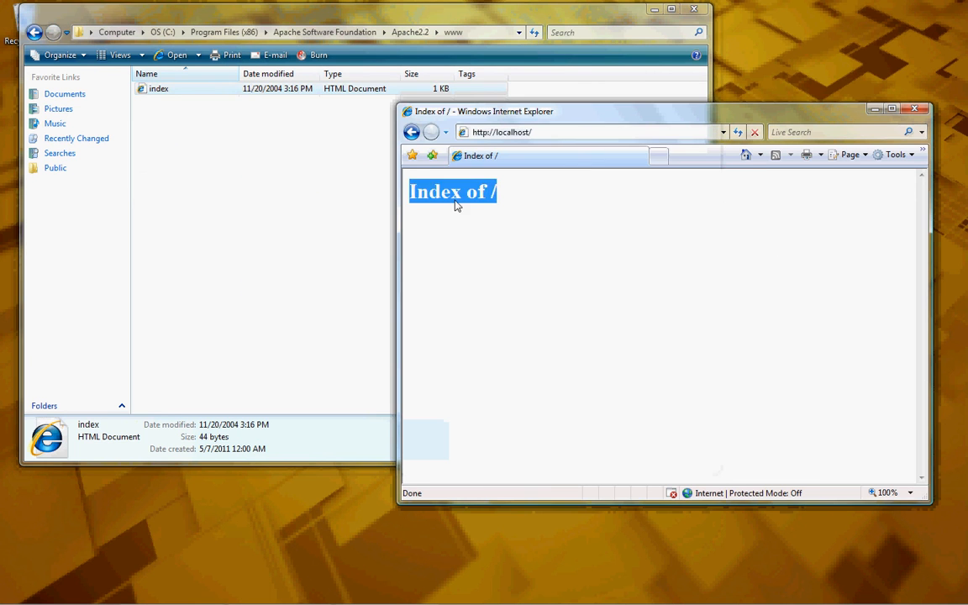
{"action": "left_click", "coordinate": [459, 204]}
{"action": "left_click", "coordinate": [916, 108]}
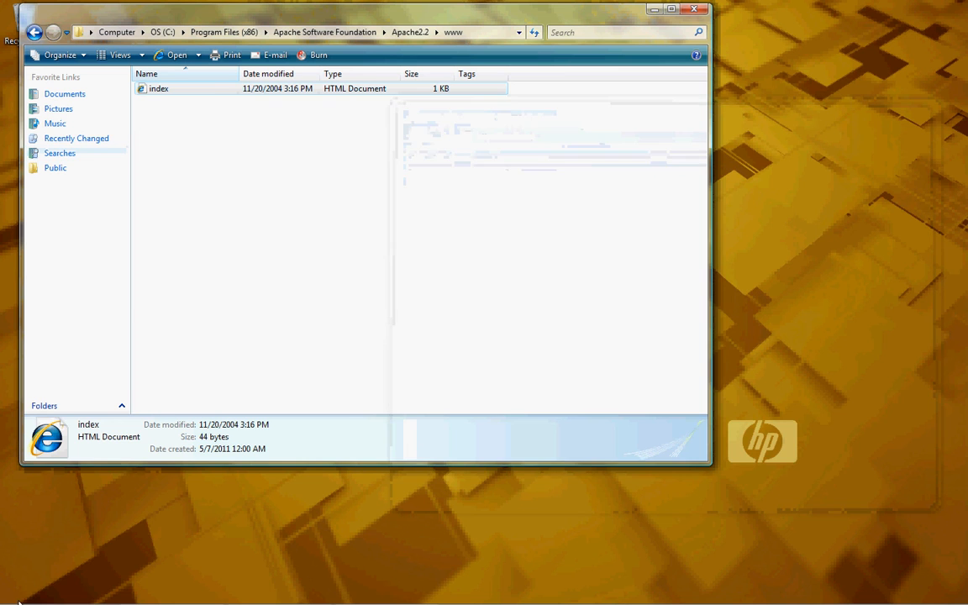
{"action": "left_click", "coordinate": [22, 591]}
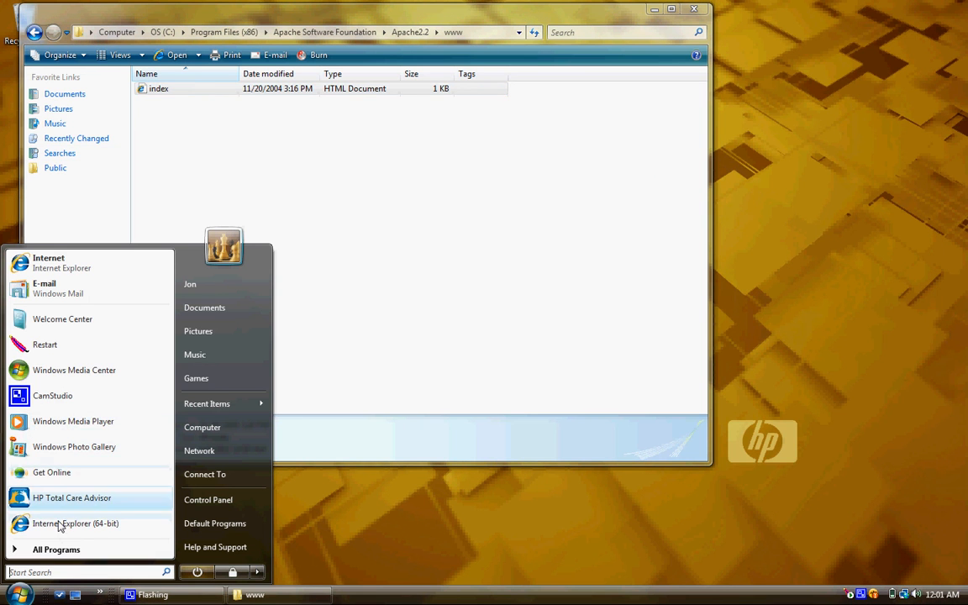
- Restart Apache via Apache HTTP Server 2.2 > Control Apache Server > Restart, then close the www folder window
{"action": "left_click", "coordinate": [51, 550]}
{"action": "left_click", "coordinate": [60, 360]}
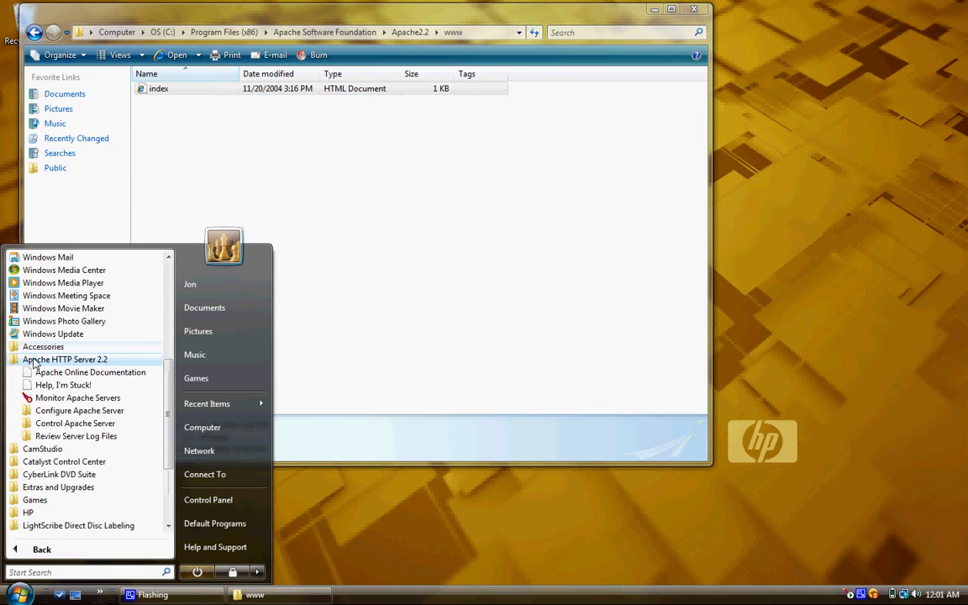
{"action": "left_click", "coordinate": [64, 425]}
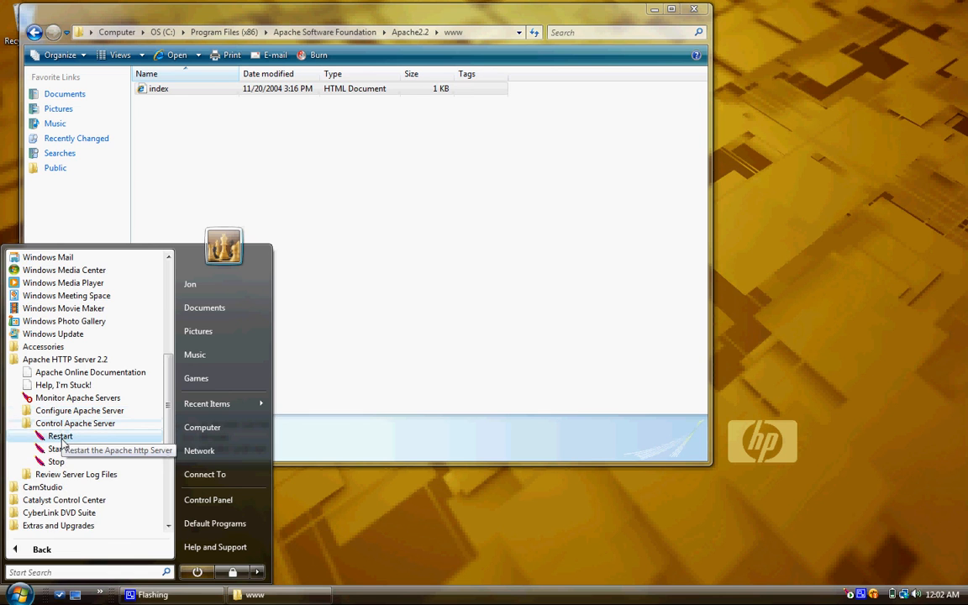
{"action": "left_click", "coordinate": [60, 437]}
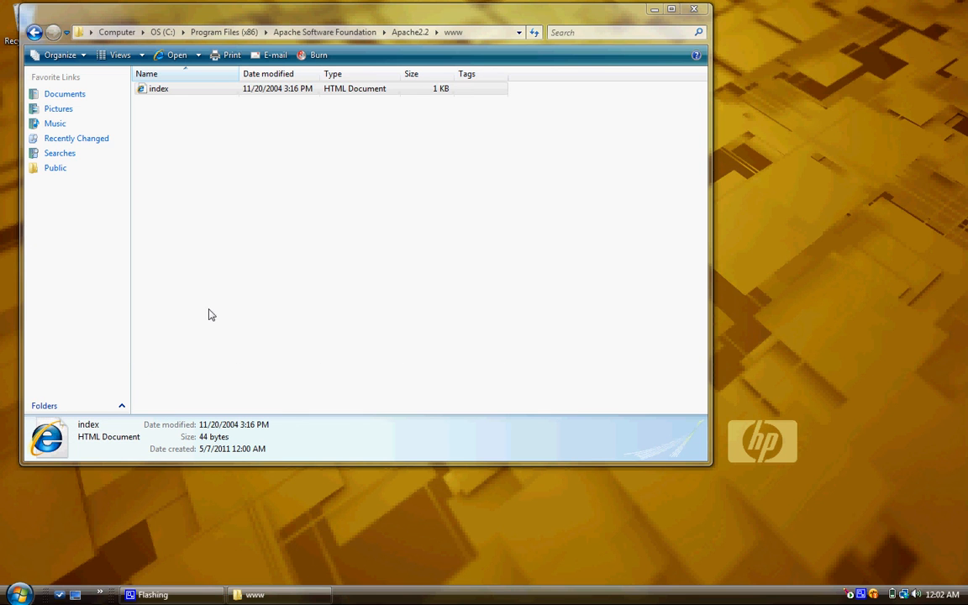
{"action": "left_click", "coordinate": [34, 31]}
{"action": "double_click", "coordinate": [180, 207]}
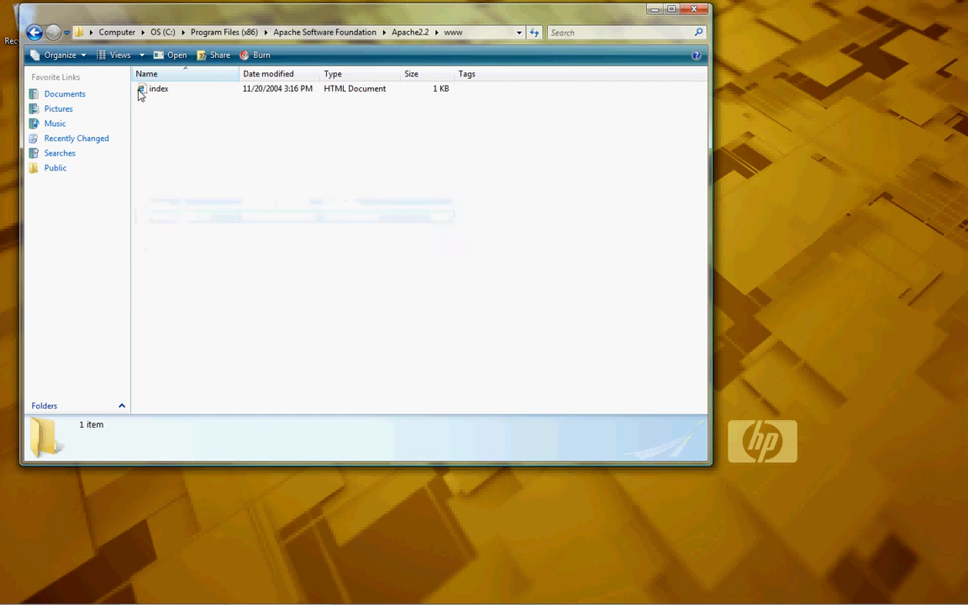
{"action": "left_click", "coordinate": [692, 10]}
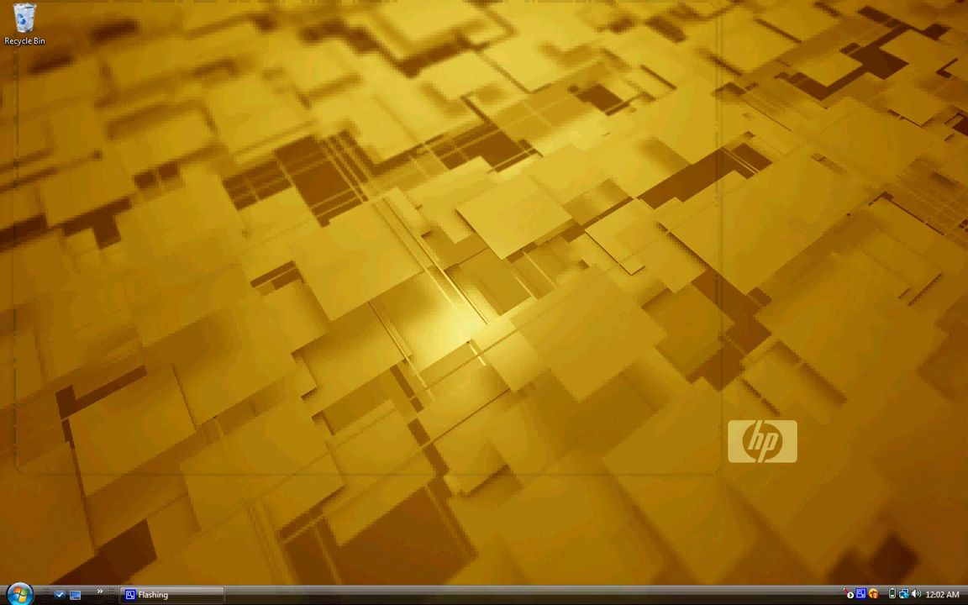
{"action": "left_click", "coordinate": [19, 594]}
{"action": "left_click", "coordinate": [69, 269]}
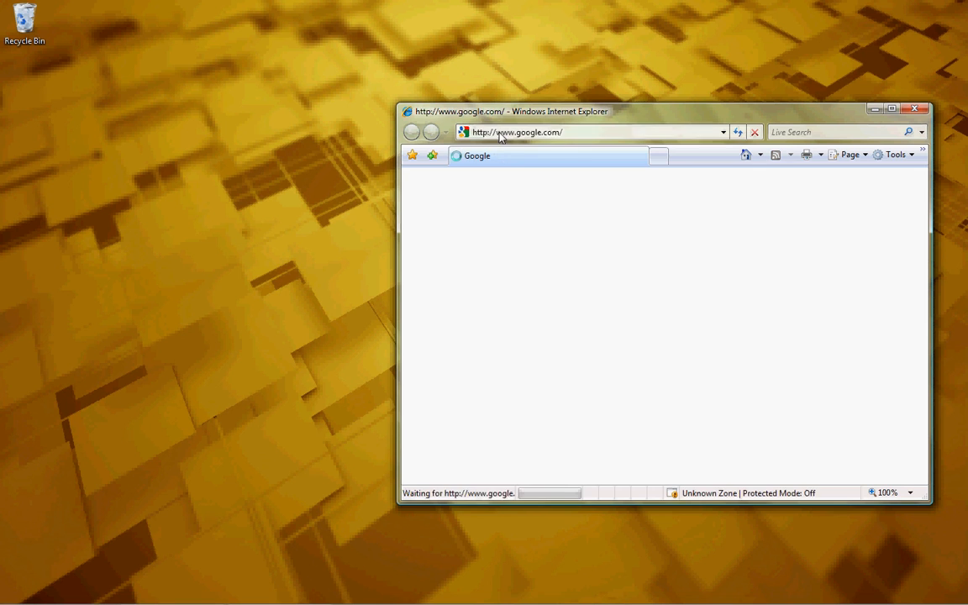
{"action": "type", "text": "local"}
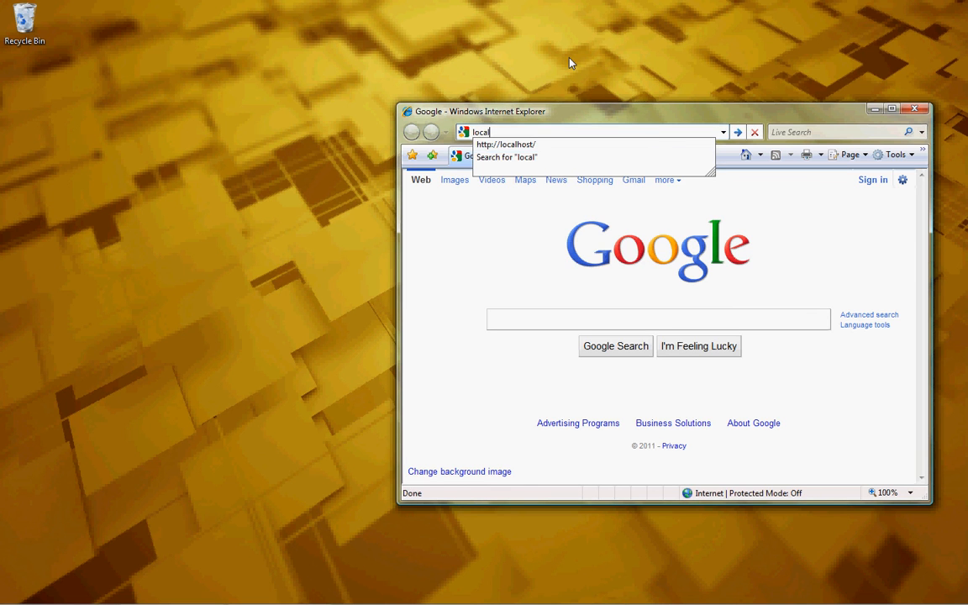
{"action": "key", "text": "Down"}
{"action": "key", "text": "Return"}
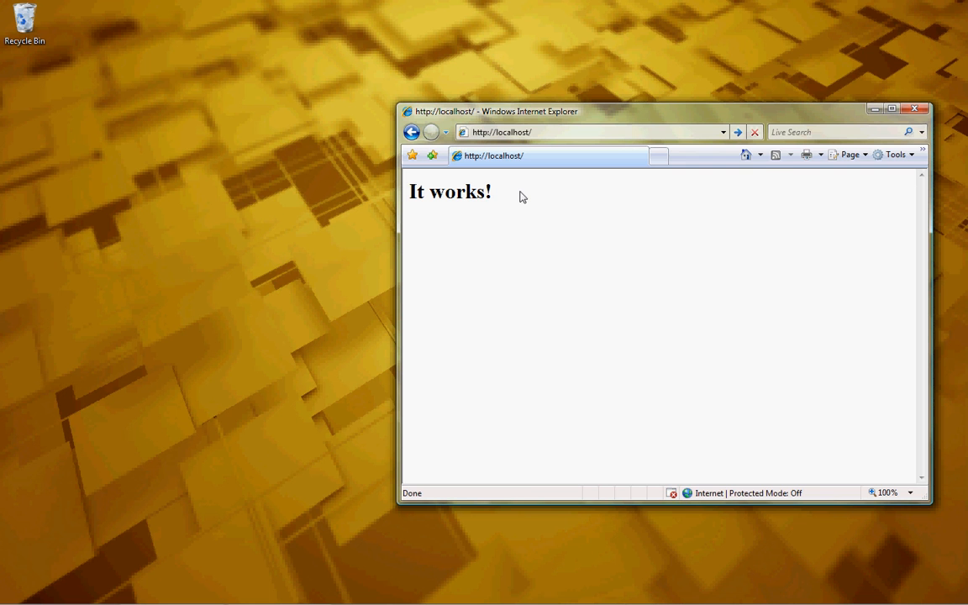
{"action": "left_click", "coordinate": [915, 111]}
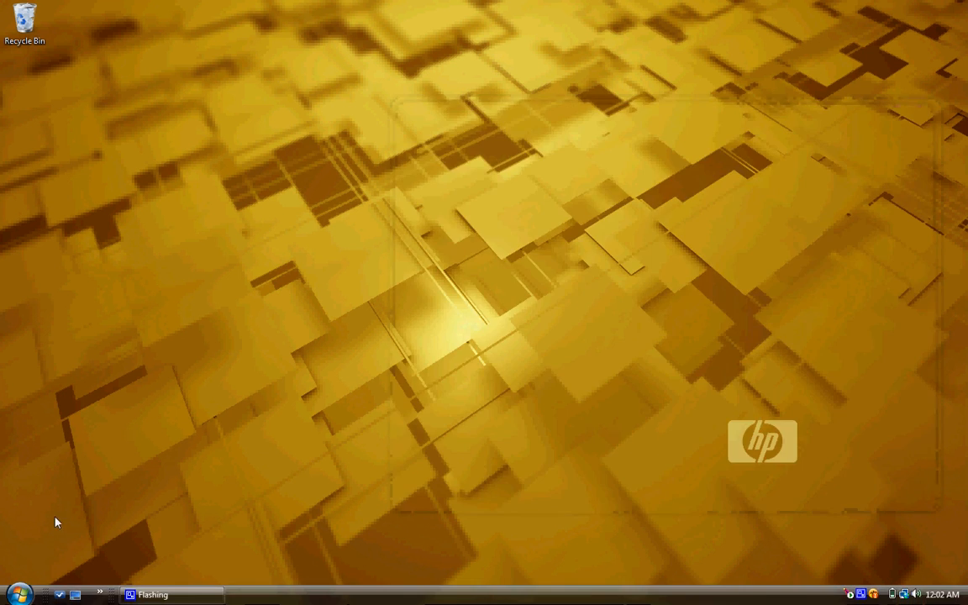
- Open httpd.conf in Notepad from the Apache HTTP Server 2.2 Start menu configuration shortcuts
{"action": "key", "text": "super"}
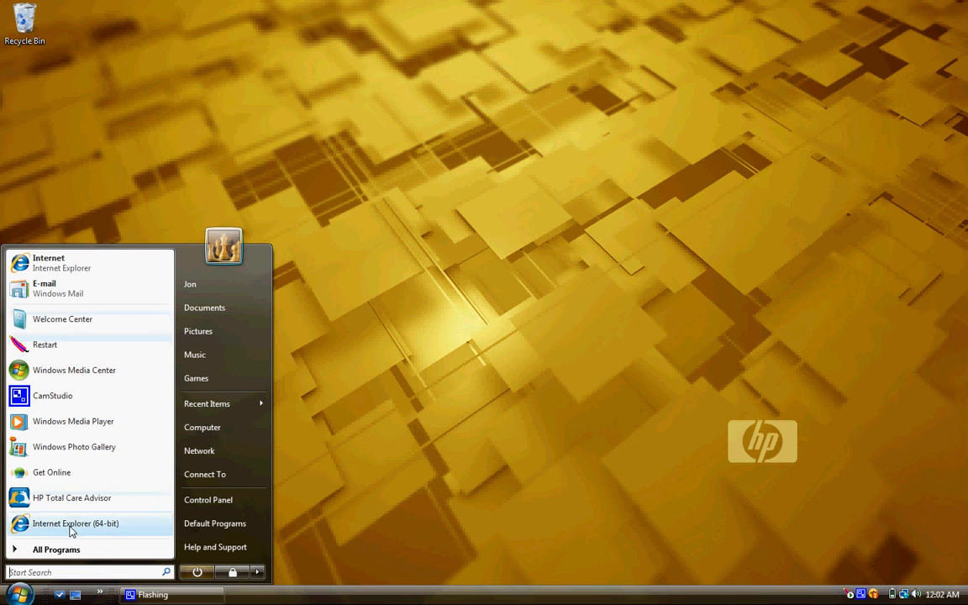
{"action": "left_click", "coordinate": [59, 551]}
{"action": "left_click", "coordinate": [93, 360]}
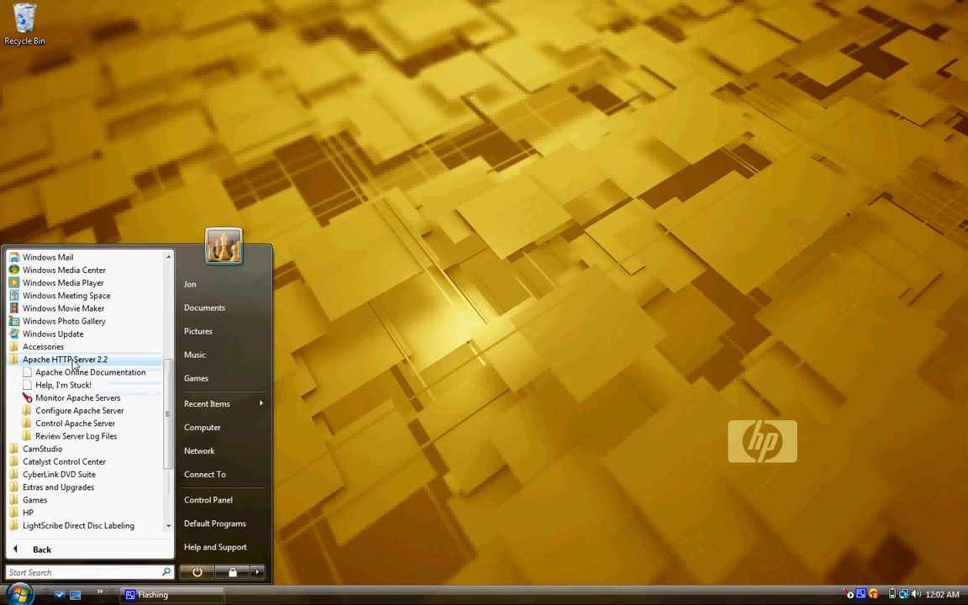
{"action": "left_click", "coordinate": [74, 410]}
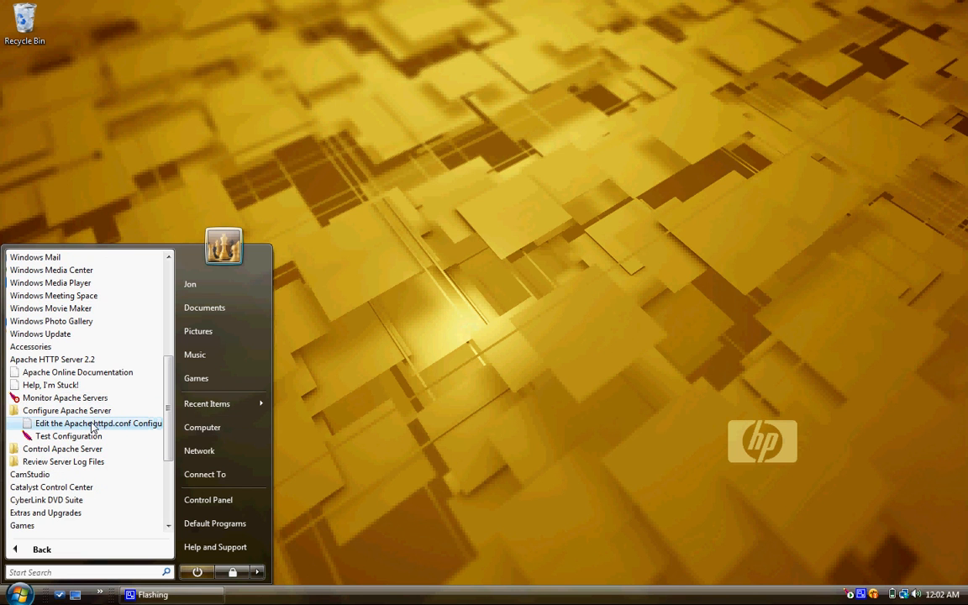
{"action": "left_click", "coordinate": [92, 426]}
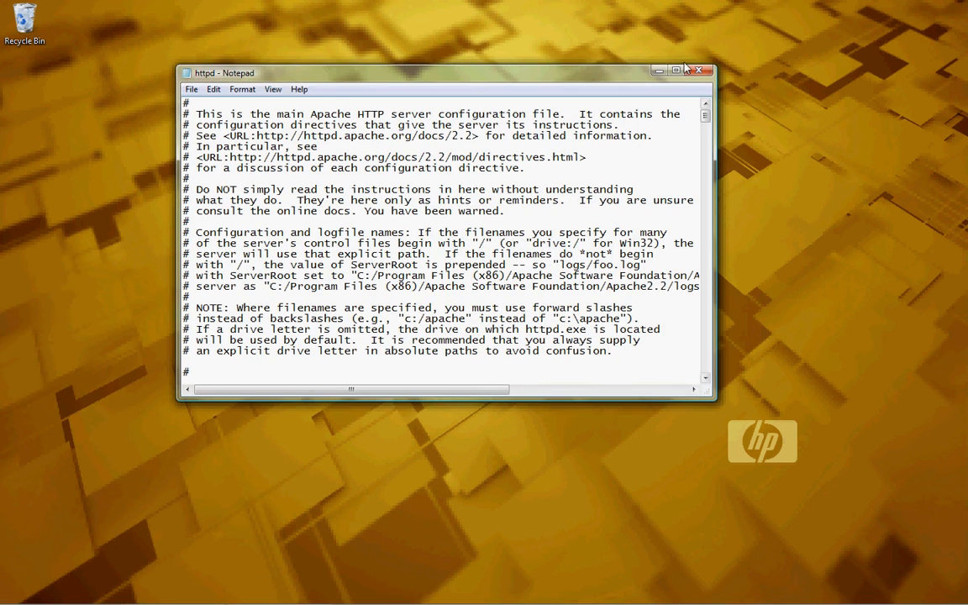
- Maximize httpd.conf, confirm DocumentRoot points to the Apache2.2/www folder, then restore the window
{"action": "left_click", "coordinate": [678, 71]}
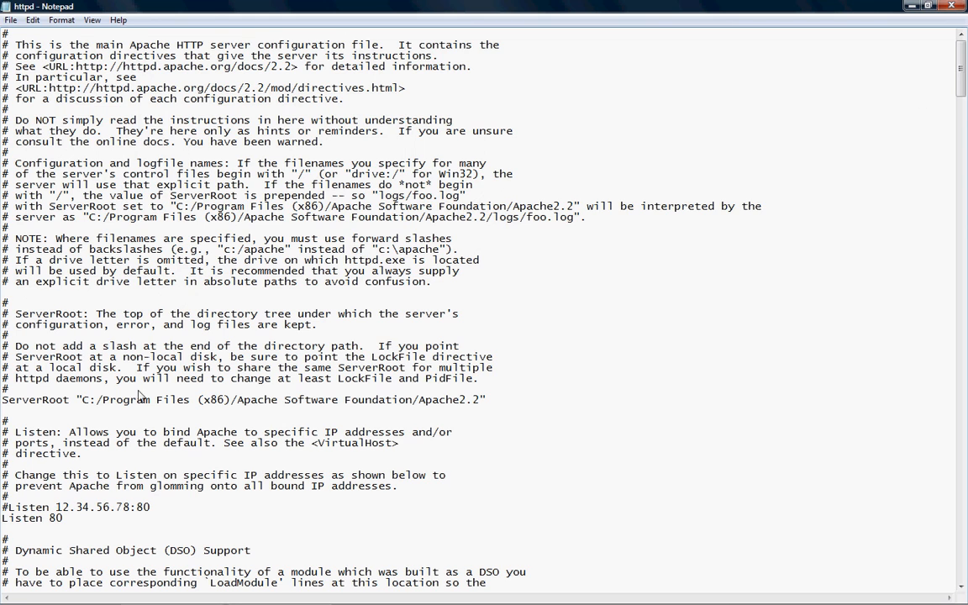
{"action": "scroll", "coordinate": [143, 395], "scroll_direction": "down", "scroll_amount": 4}
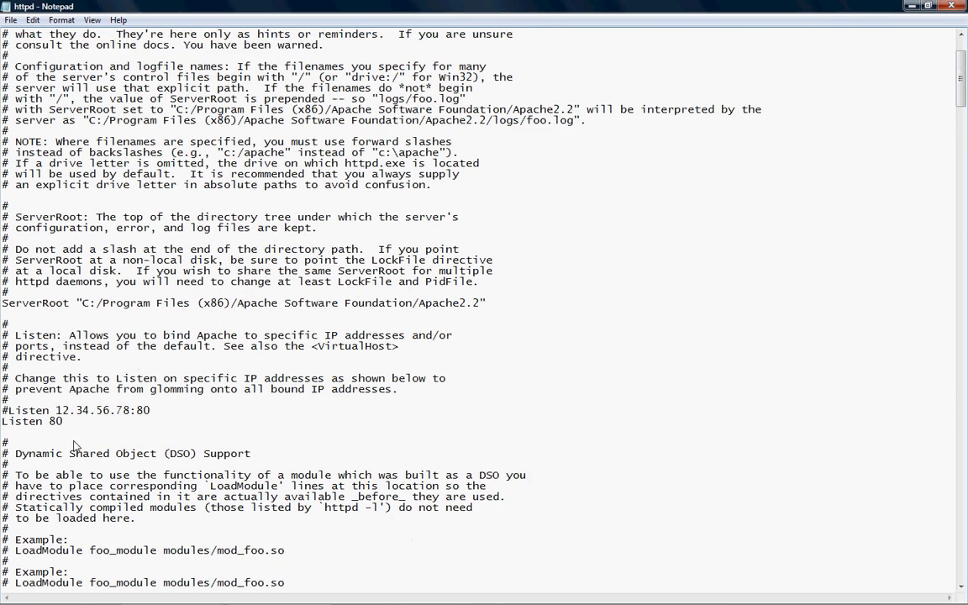
{"action": "scroll", "coordinate": [71, 395], "scroll_direction": "down", "scroll_amount": 3}
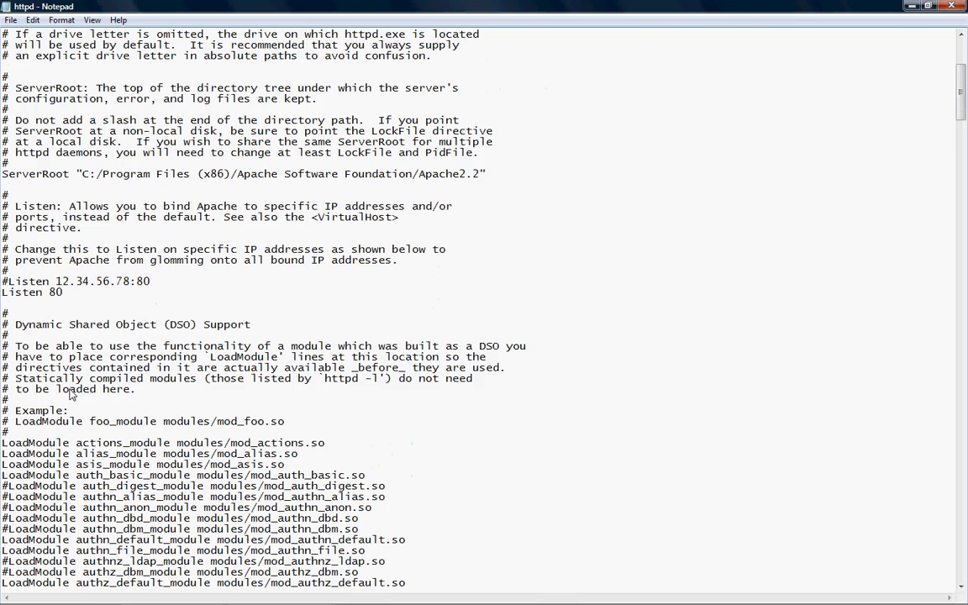
{"action": "scroll", "coordinate": [307, 391], "scroll_direction": "down", "scroll_amount": 20}
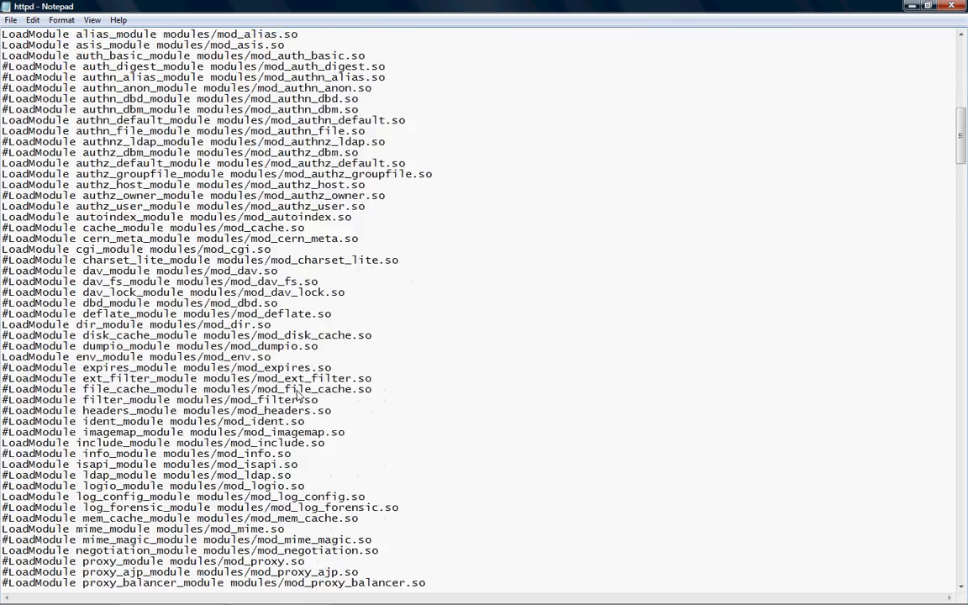
{"action": "scroll", "coordinate": [298, 395], "scroll_direction": "down", "scroll_amount": 9}
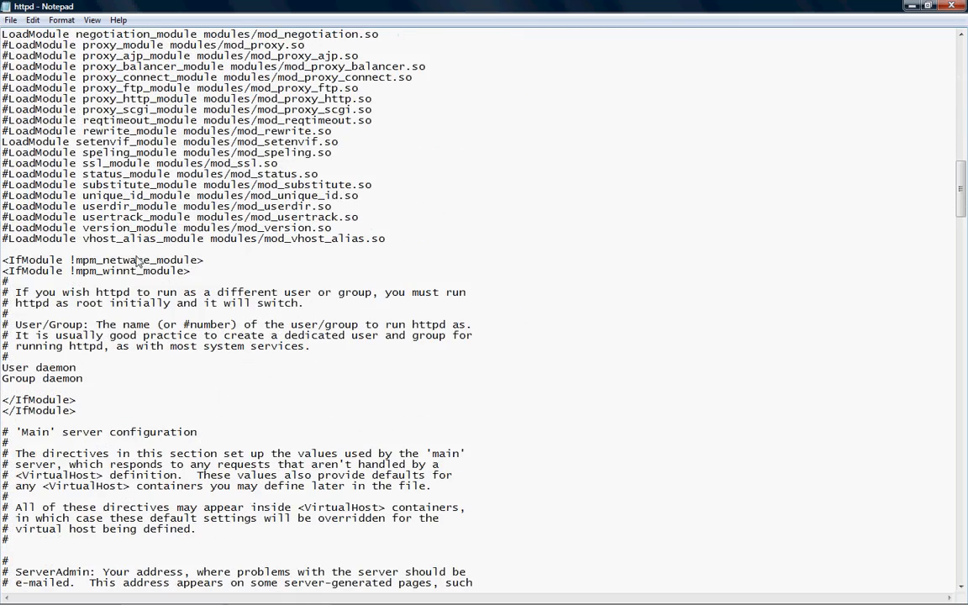
{"action": "scroll", "coordinate": [374, 487], "scroll_direction": "down", "scroll_amount": 6}
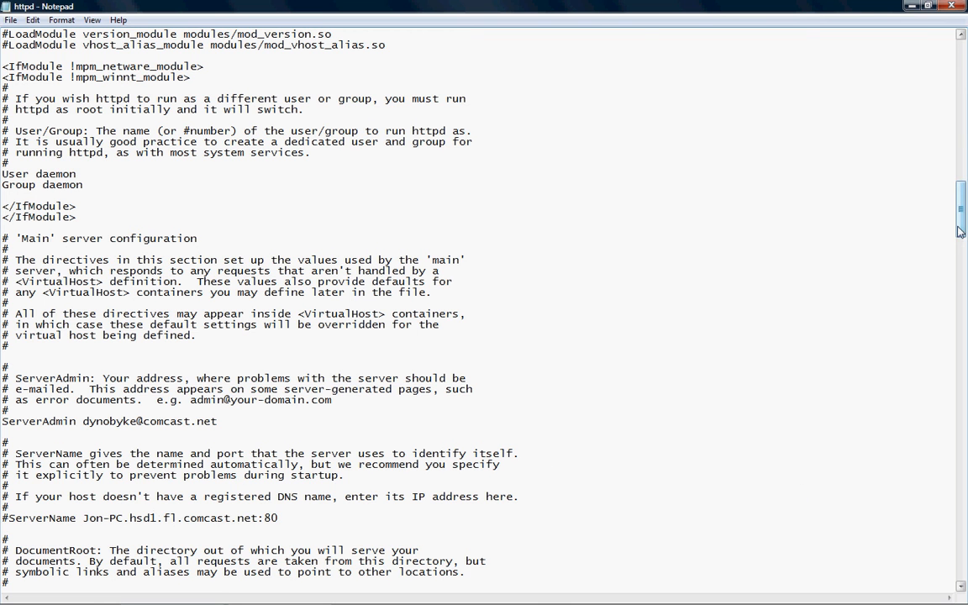
{"action": "left_click_drag", "start_coordinate": [961, 225], "coordinate": [965, 273]}
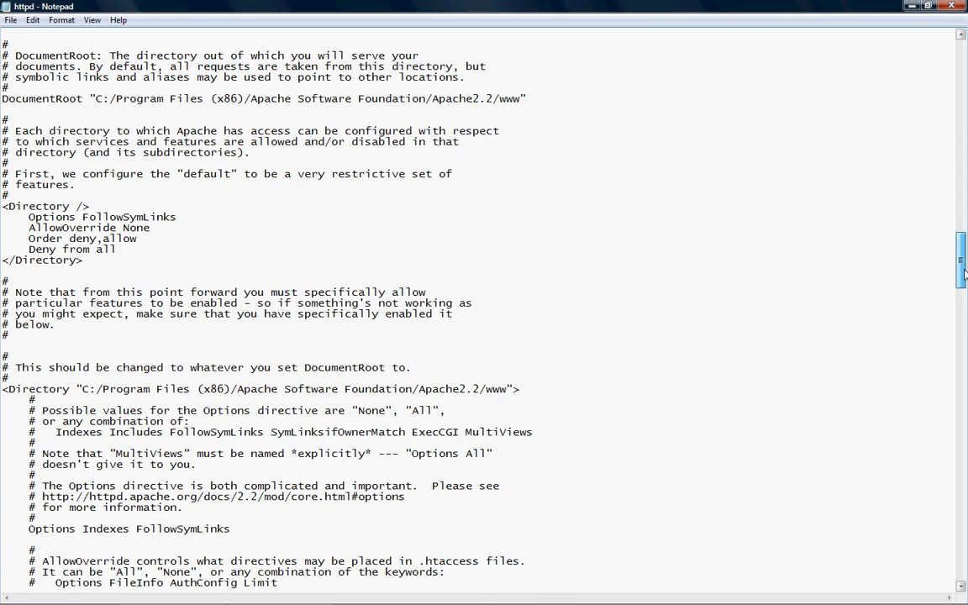
{"action": "left_click_drag", "start_coordinate": [965, 273], "coordinate": [967, 59]}
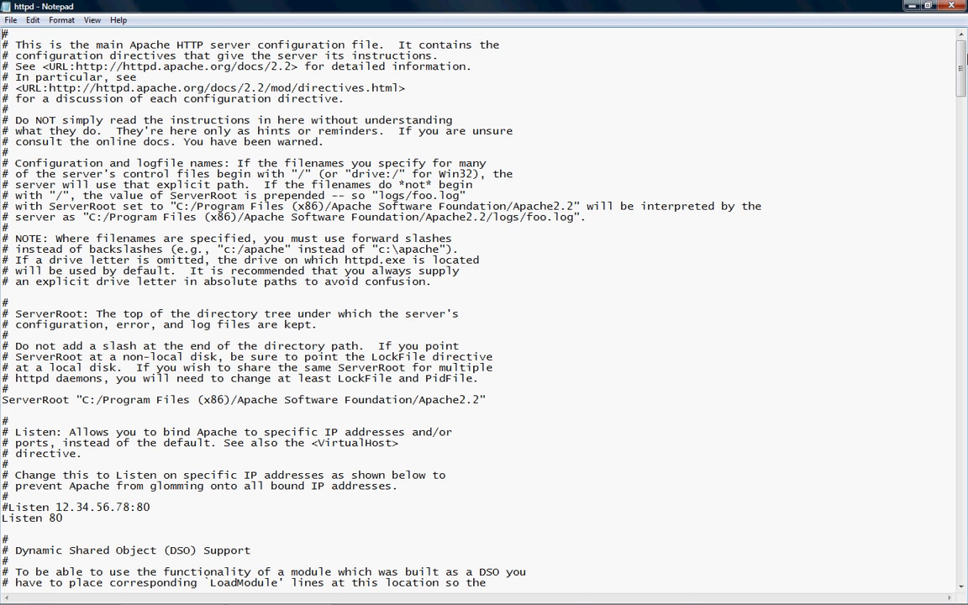
{"action": "double_click", "coordinate": [573, 6]}
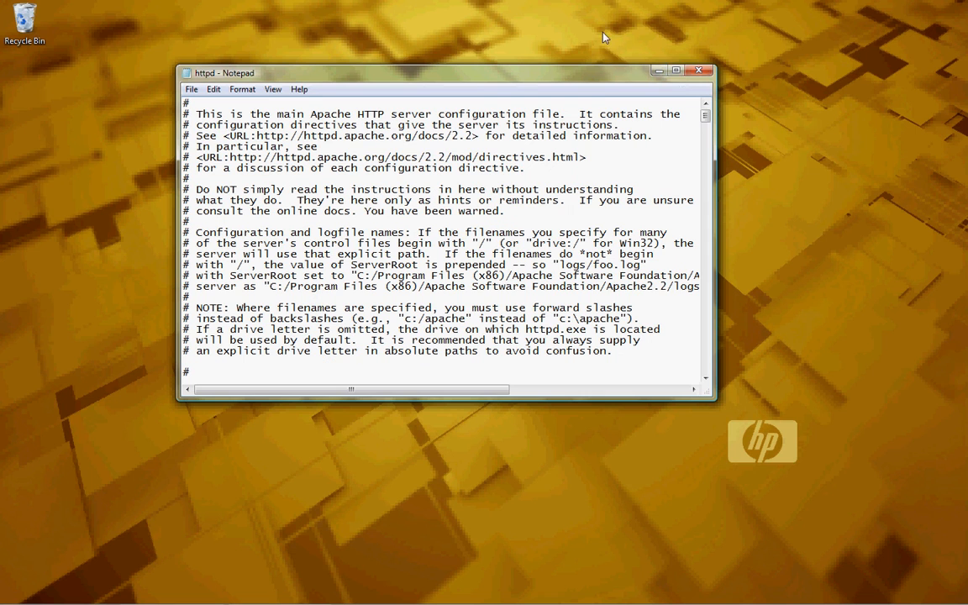
- Close httpd.conf and show the running CamStudio recorder window, moved to the left
{"action": "left_click", "coordinate": [698, 71]}
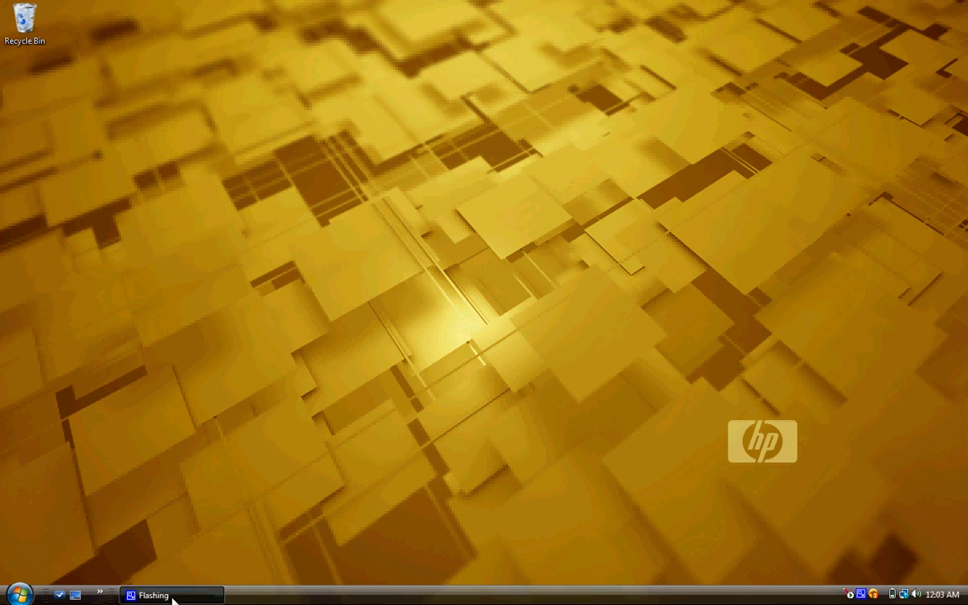
{"action": "left_click", "coordinate": [862, 594]}
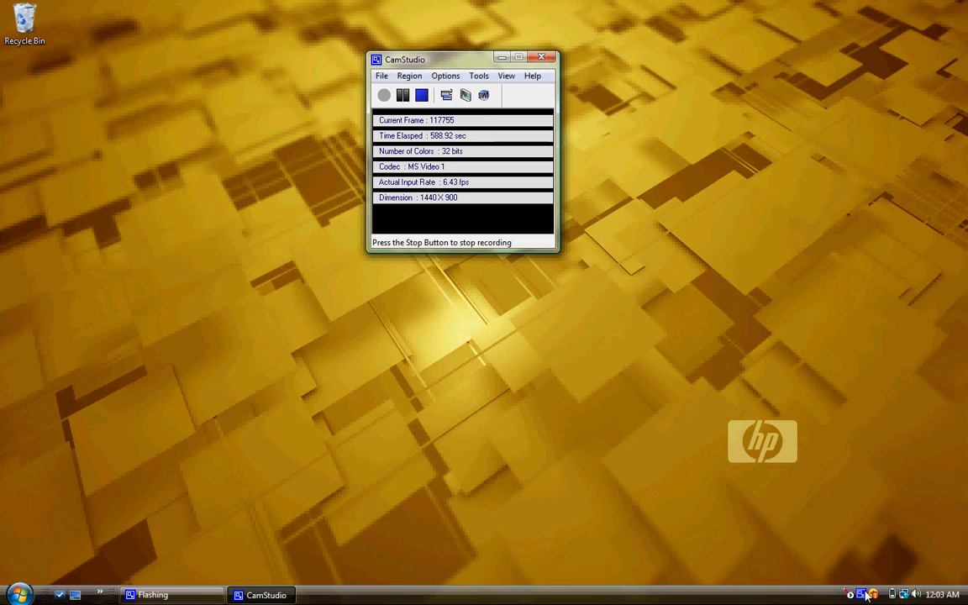
{"action": "left_click_drag", "start_coordinate": [450, 61], "coordinate": [356, 60]}
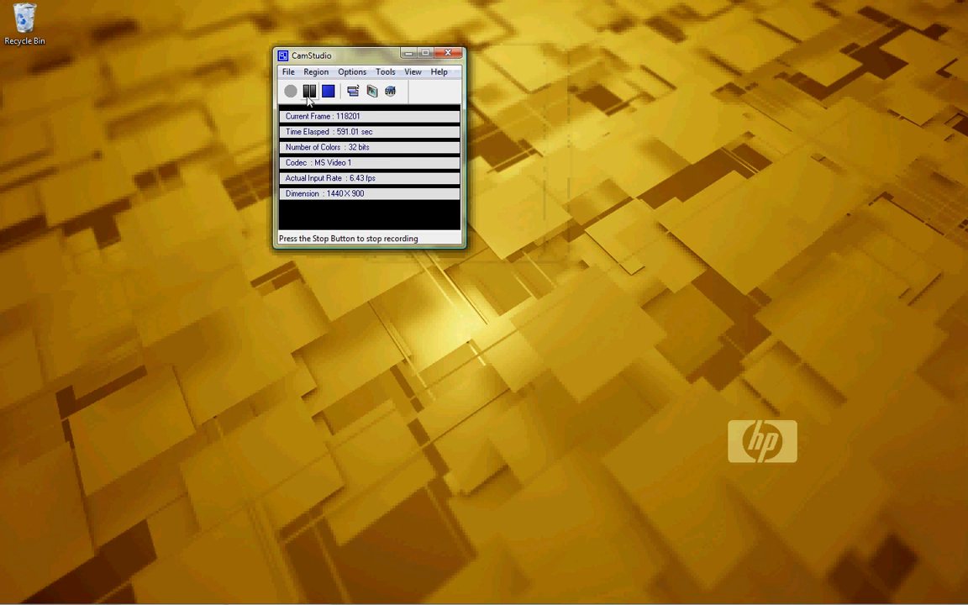